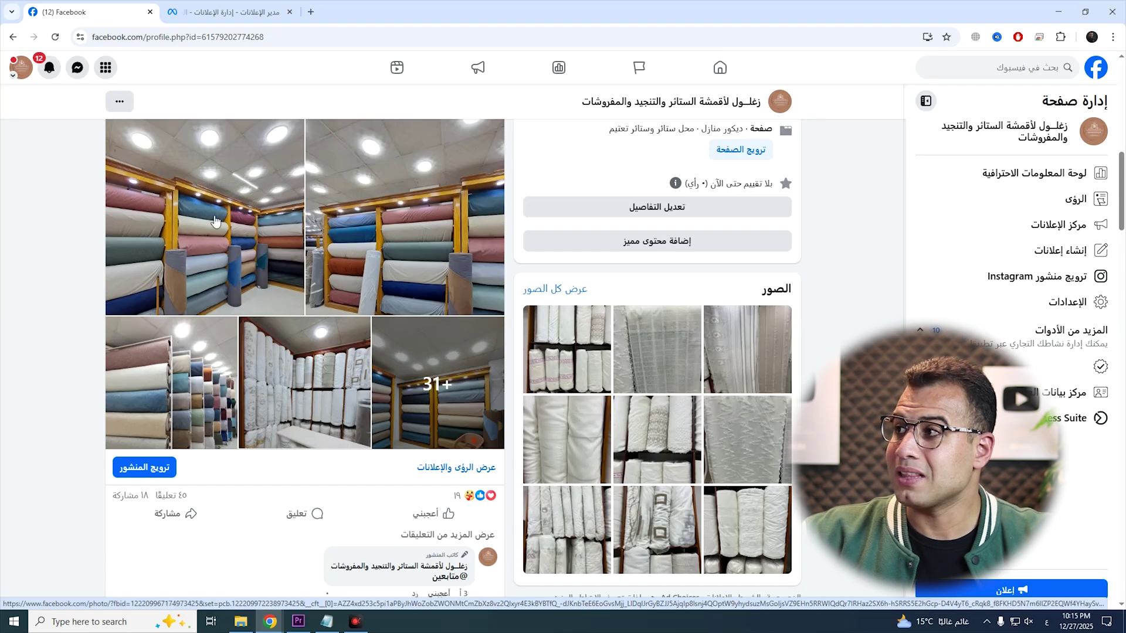
# - Switch to Meta Ads Manager, dismiss the opportunity score pop-up and open the billing and payments page
pyautogui.click(230, 13)
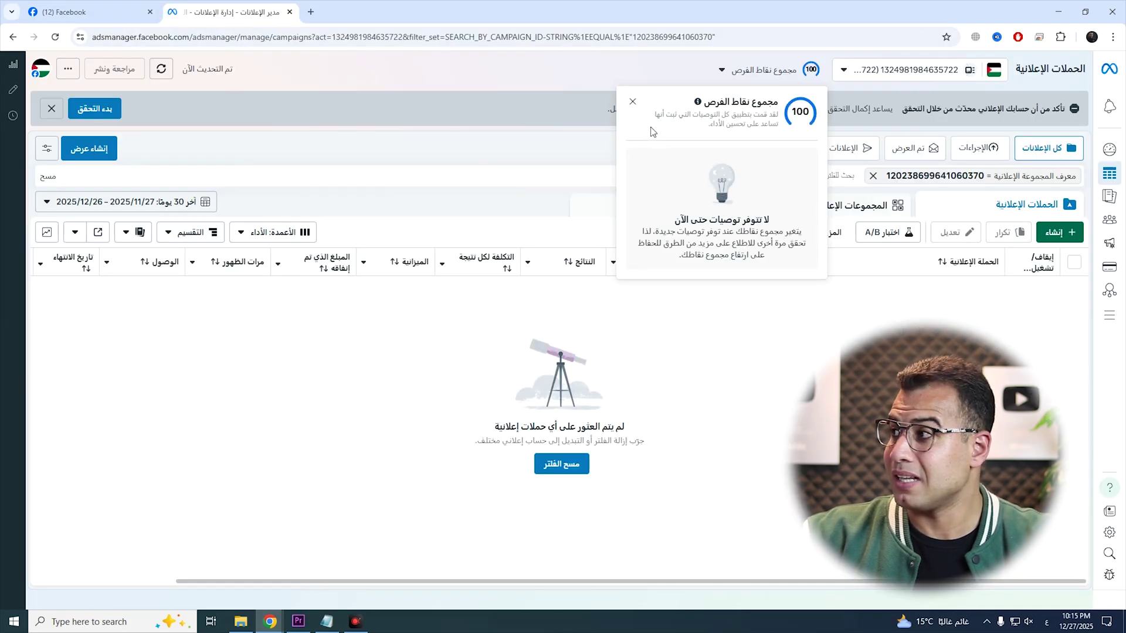
pyautogui.click(633, 103)
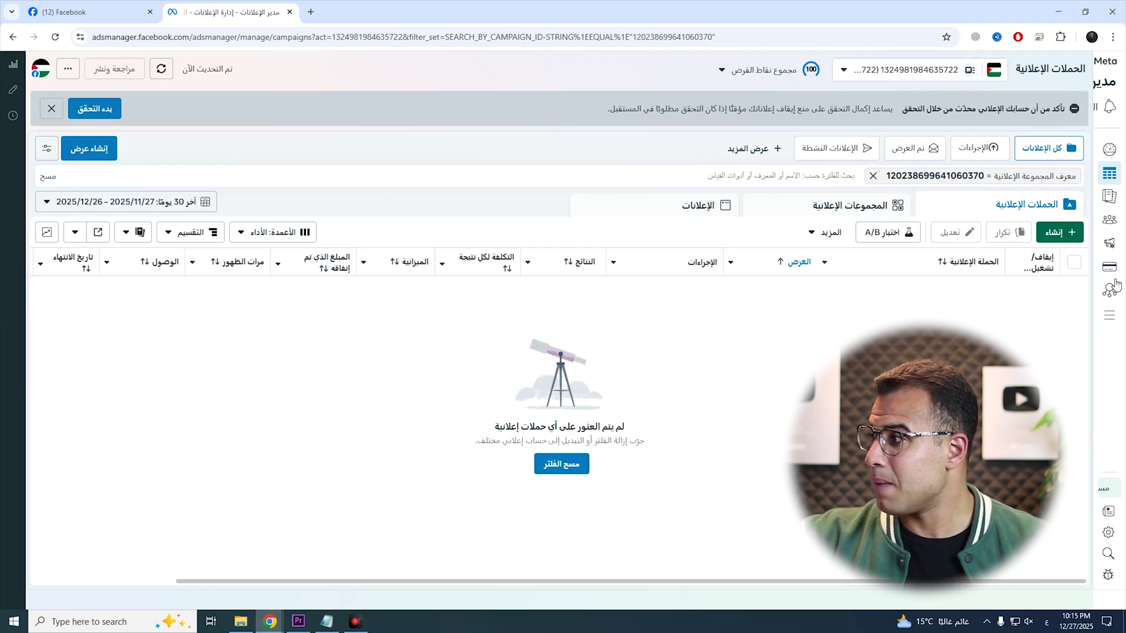
pyautogui.moveTo(1107, 271)
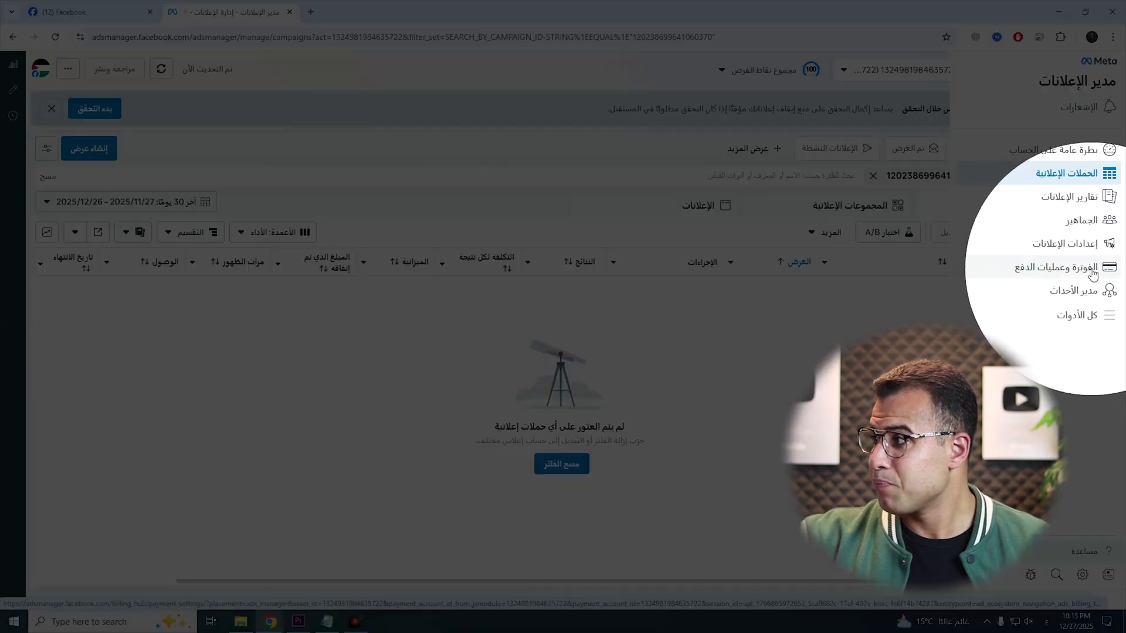
pyautogui.click(1037, 271)
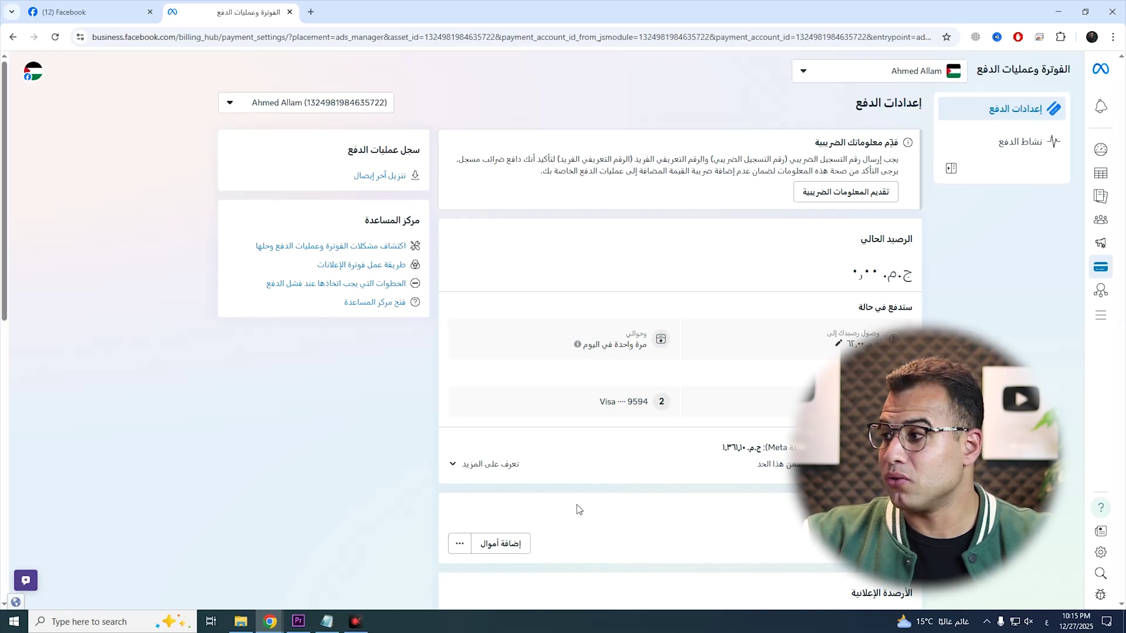
# - Start adding funds to the ad account with a custom amount of EGP 1000
pyautogui.click(519, 551)
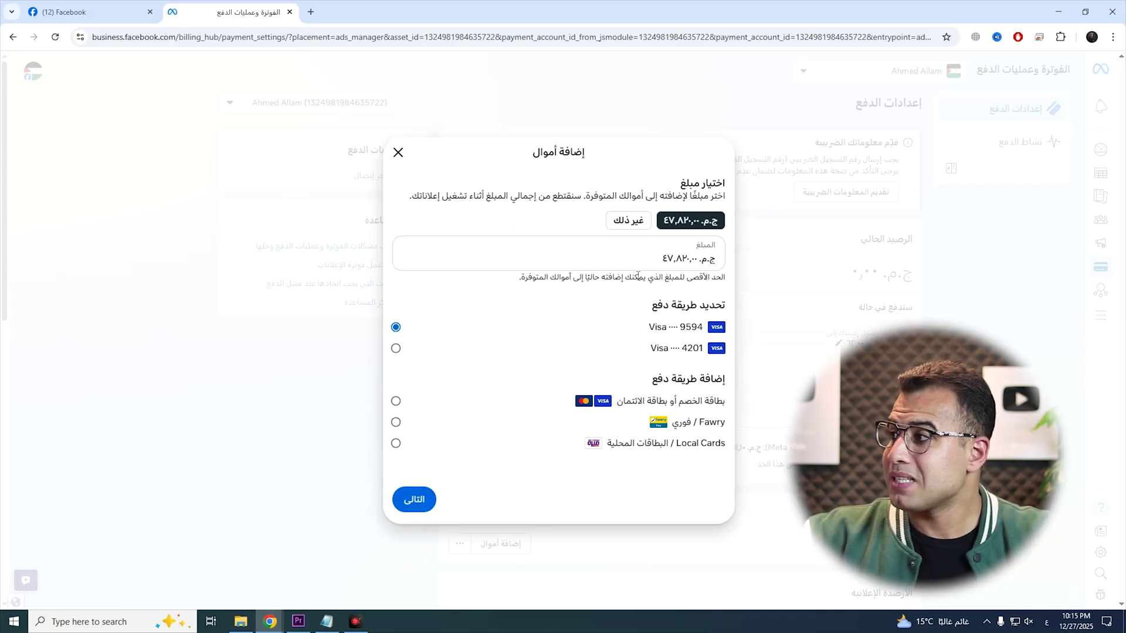
pyautogui.click(684, 258)
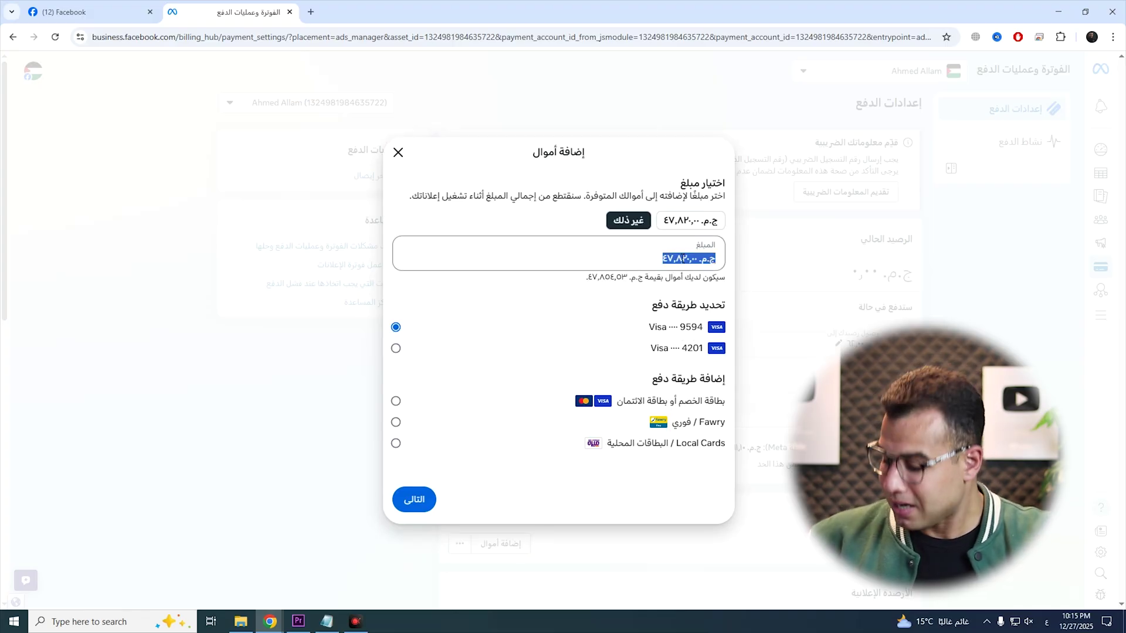
pyautogui.write('1000')
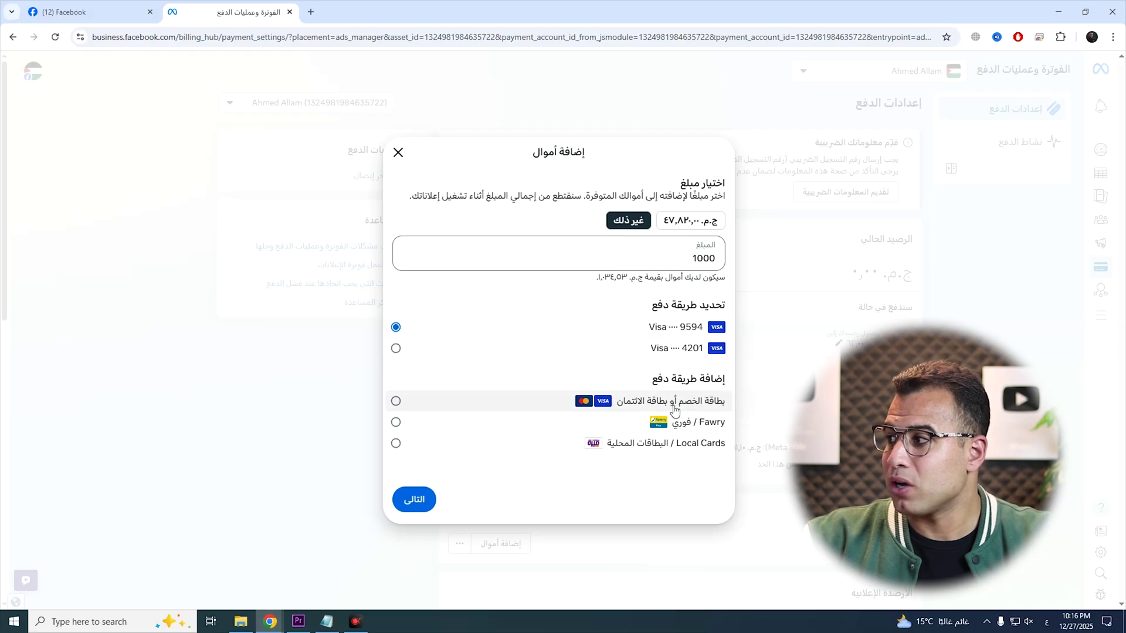
pyautogui.press('Tab')
# - Review the funds payment using the first saved Visa card, then leave it without confirming
pyautogui.click(550, 452)
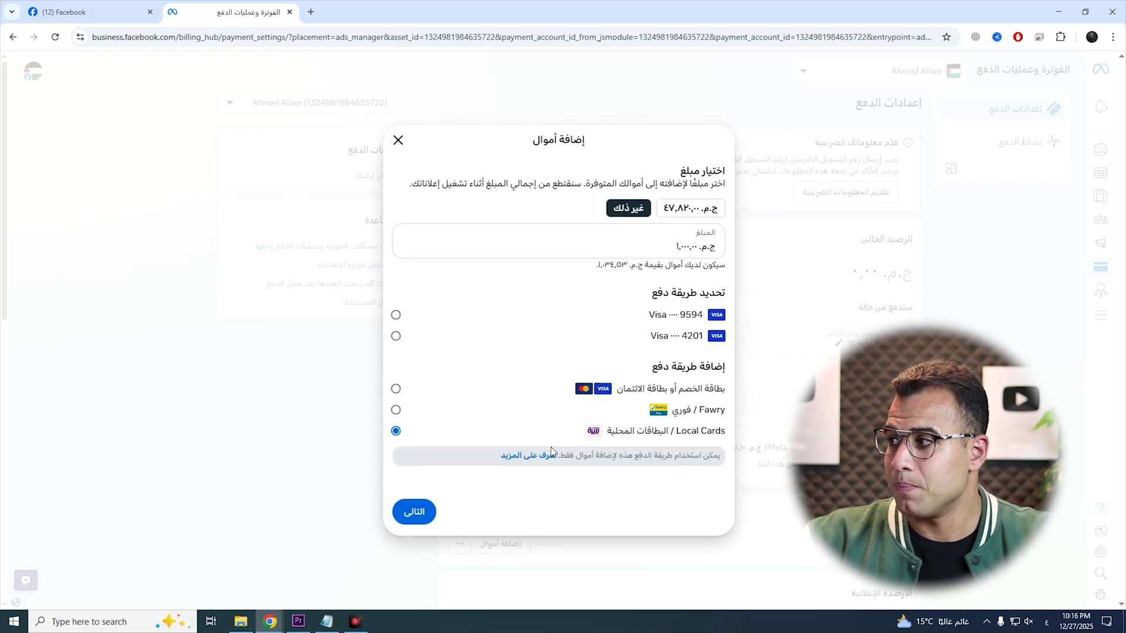
pyautogui.click(545, 316)
pyautogui.click(412, 496)
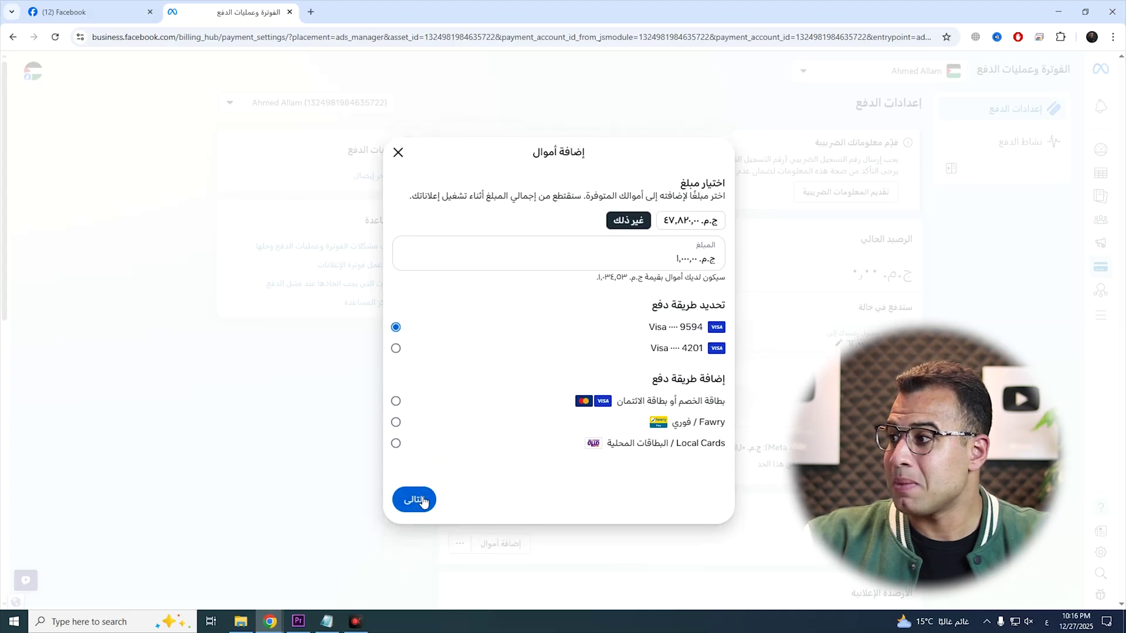
pyautogui.moveTo(663, 320); pyautogui.dragTo(414, 334)
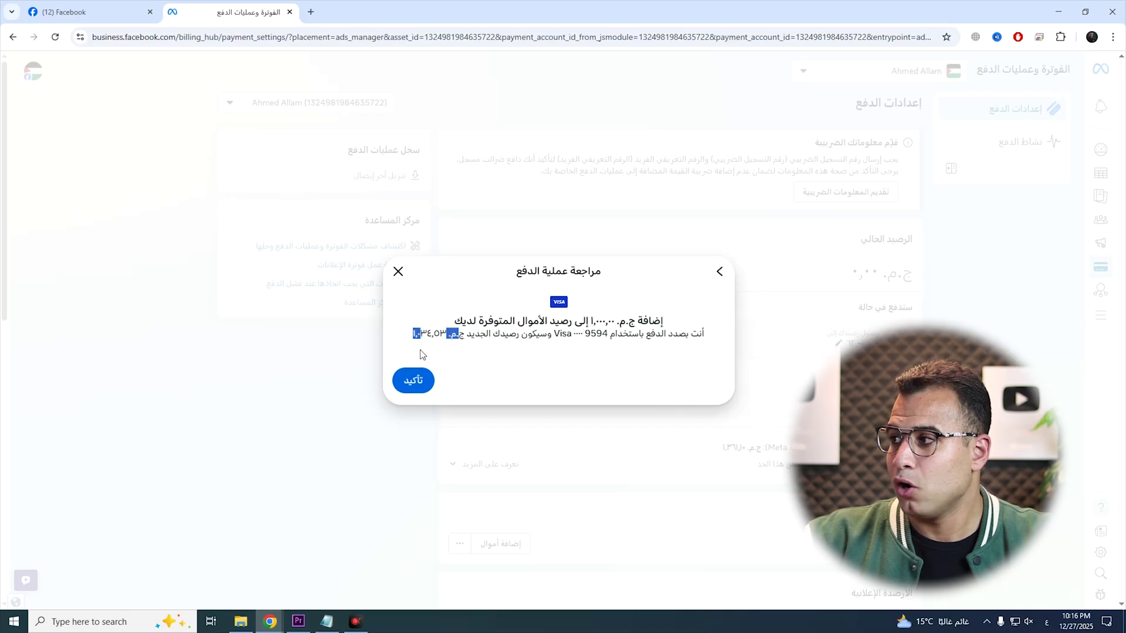
pyautogui.click(719, 270)
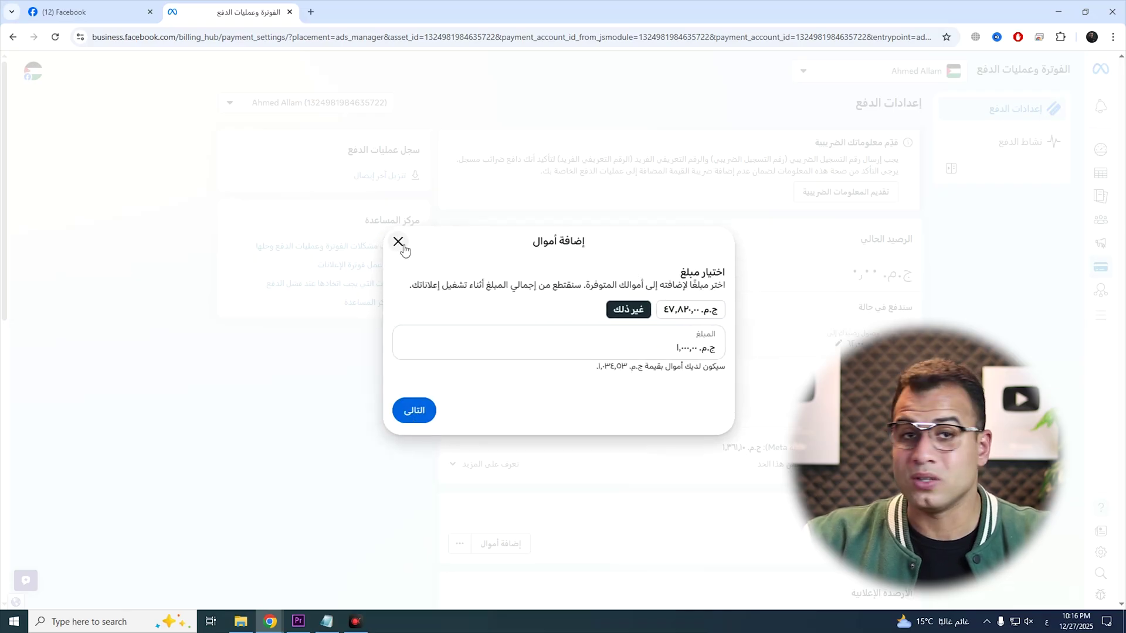
pyautogui.click(399, 243)
# - Look through the payment settings and return to the campaigns page (الحملات الإعلانية)
pyautogui.scroll(-1, 645, 423)
pyautogui.scroll(-2, 685, 406)
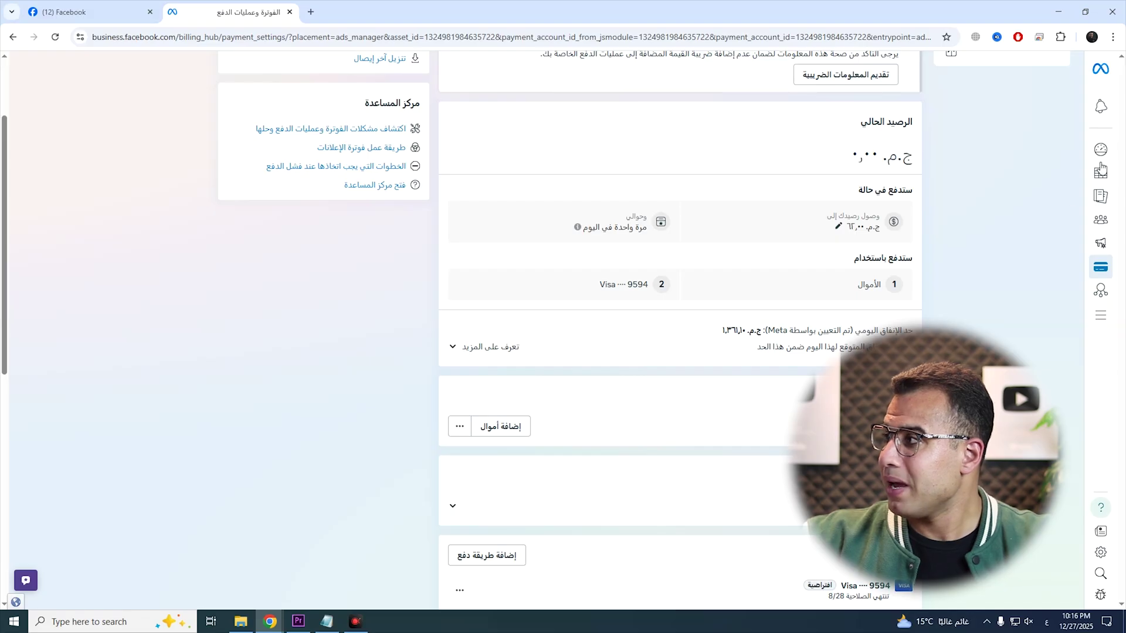
pyautogui.moveTo(1098, 174)
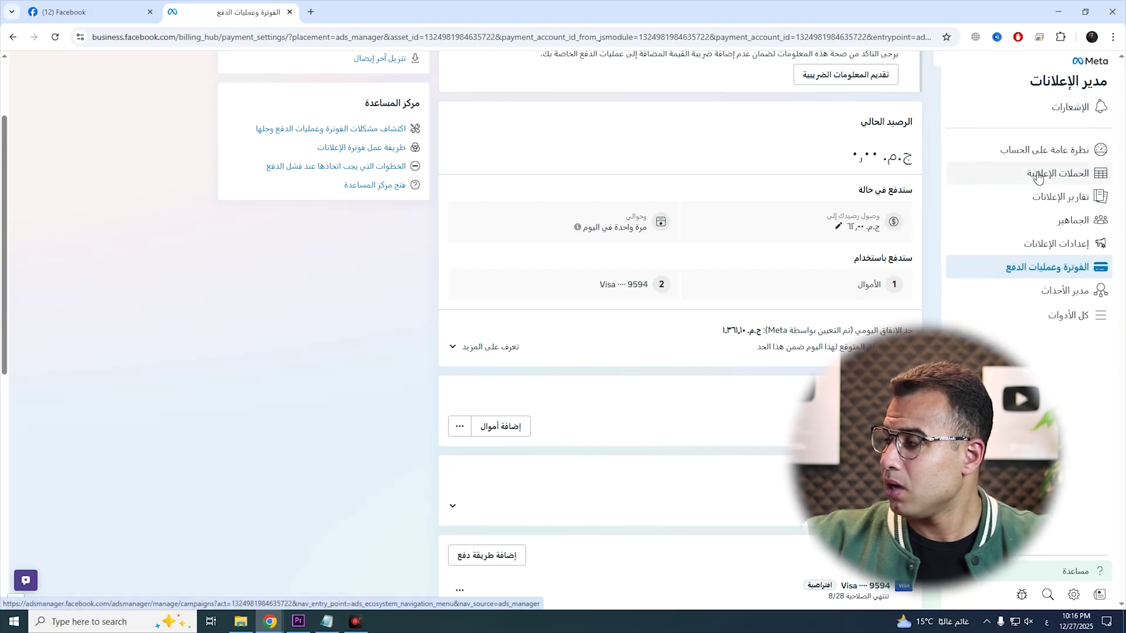
pyautogui.click(1056, 176)
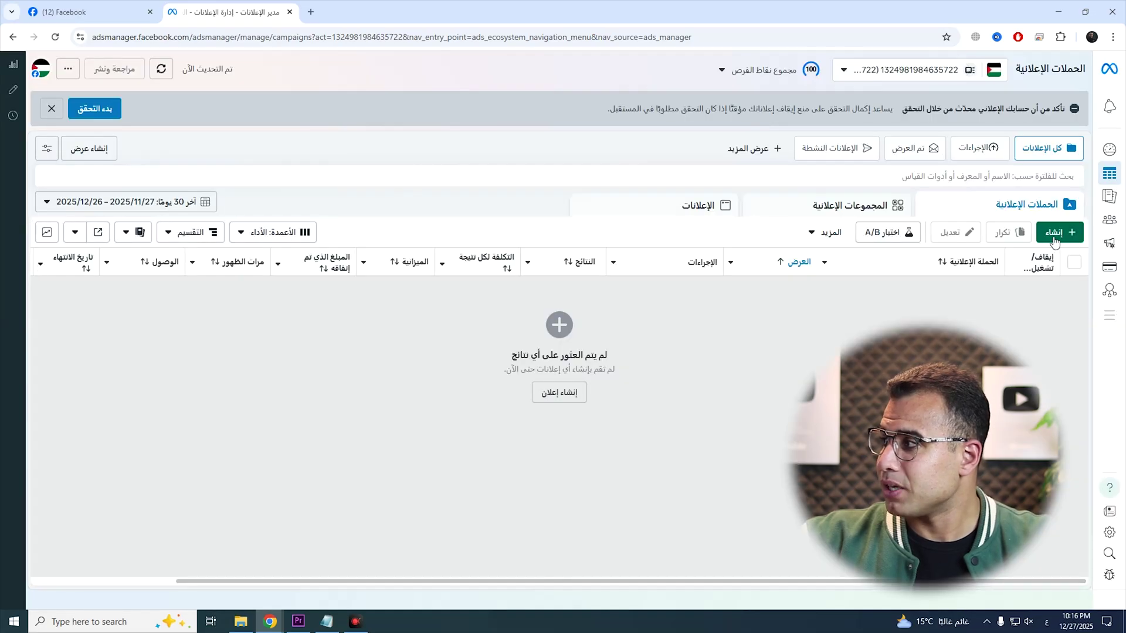
# - Create a new auction campaign with the Engagement objective (التفاعل) and the manual campaign setup
pyautogui.click(1049, 238)
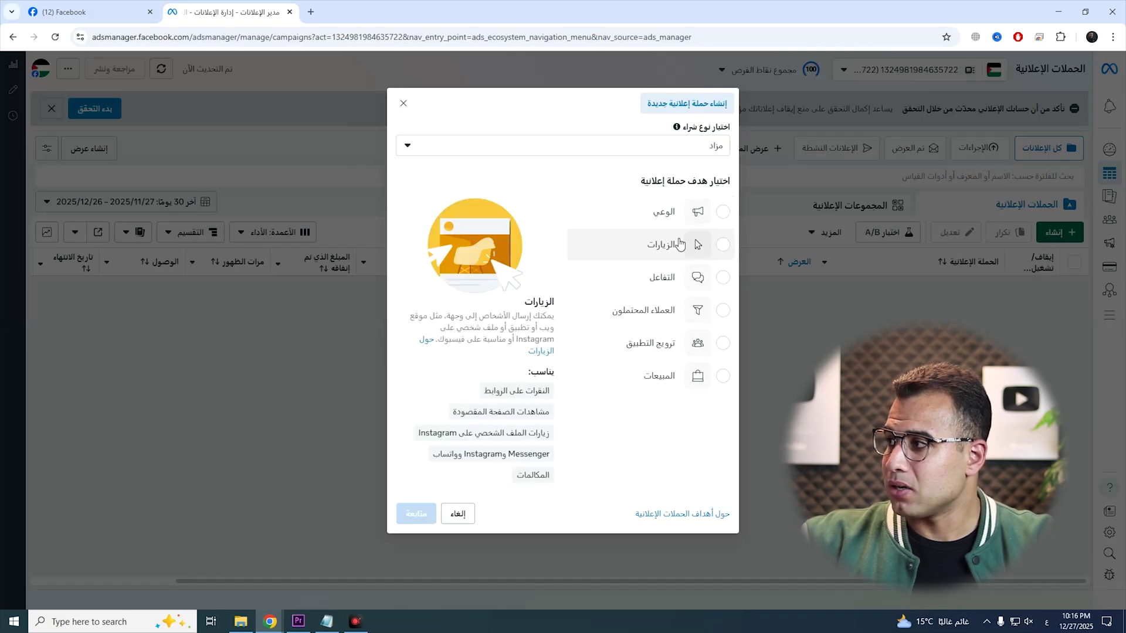
pyautogui.moveTo(731, 127); pyautogui.dragTo(689, 139)
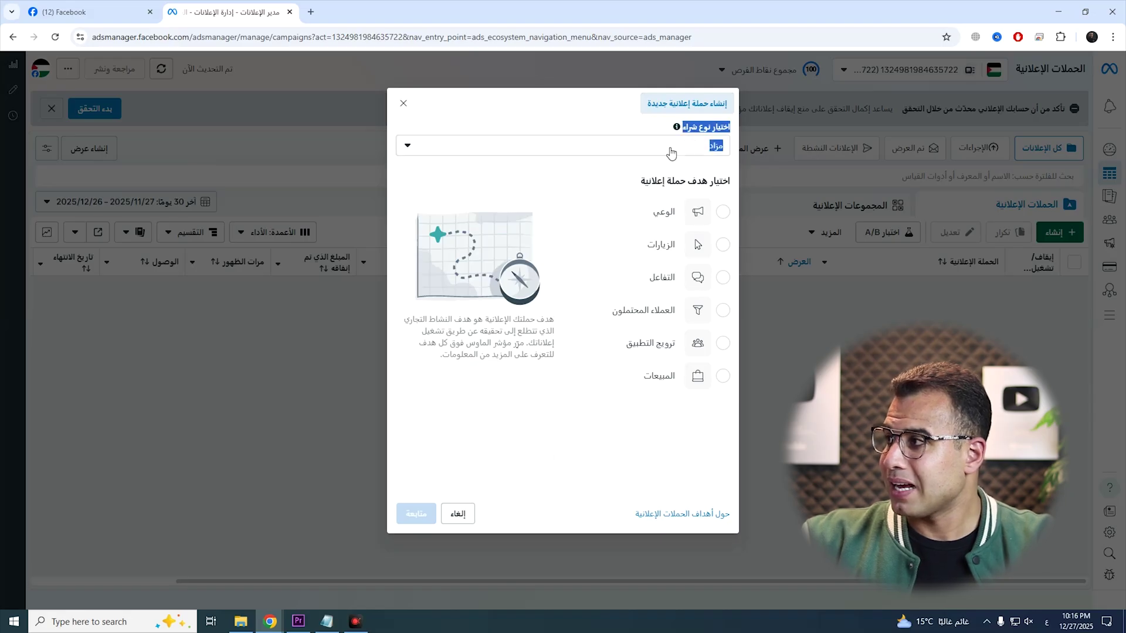
pyautogui.click(683, 160)
pyautogui.click(694, 179)
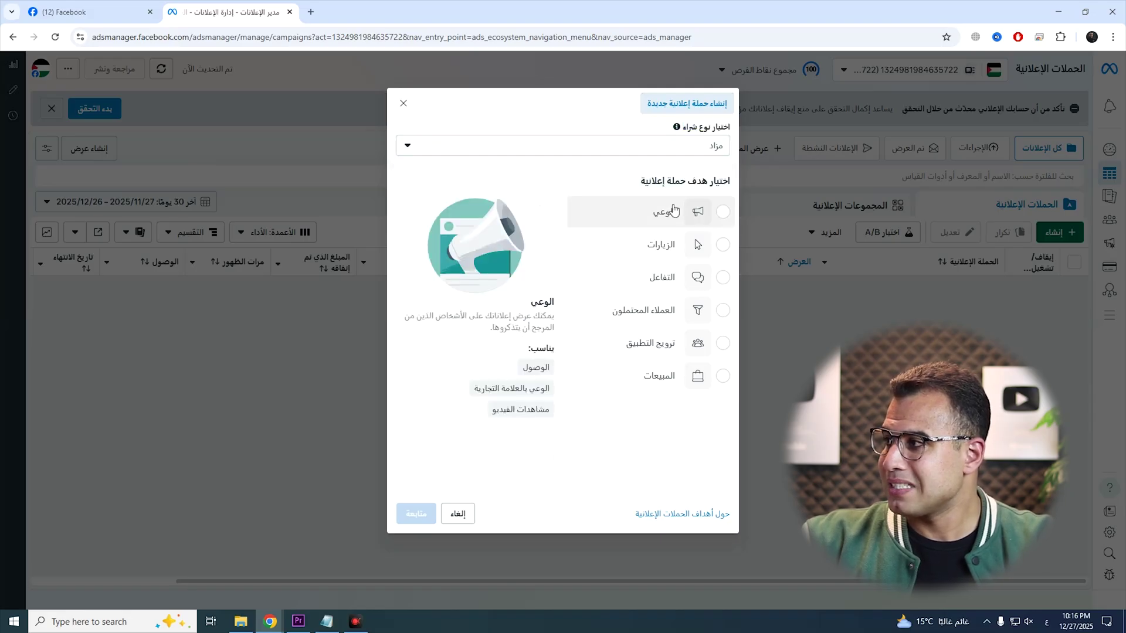
pyautogui.click(694, 289)
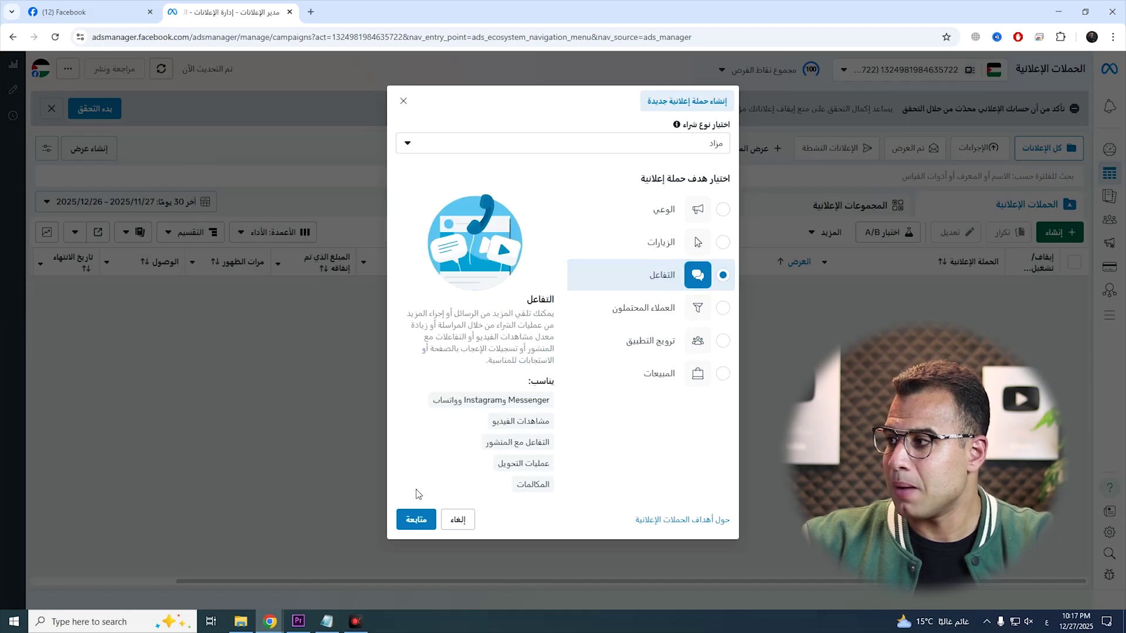
pyautogui.click(418, 517)
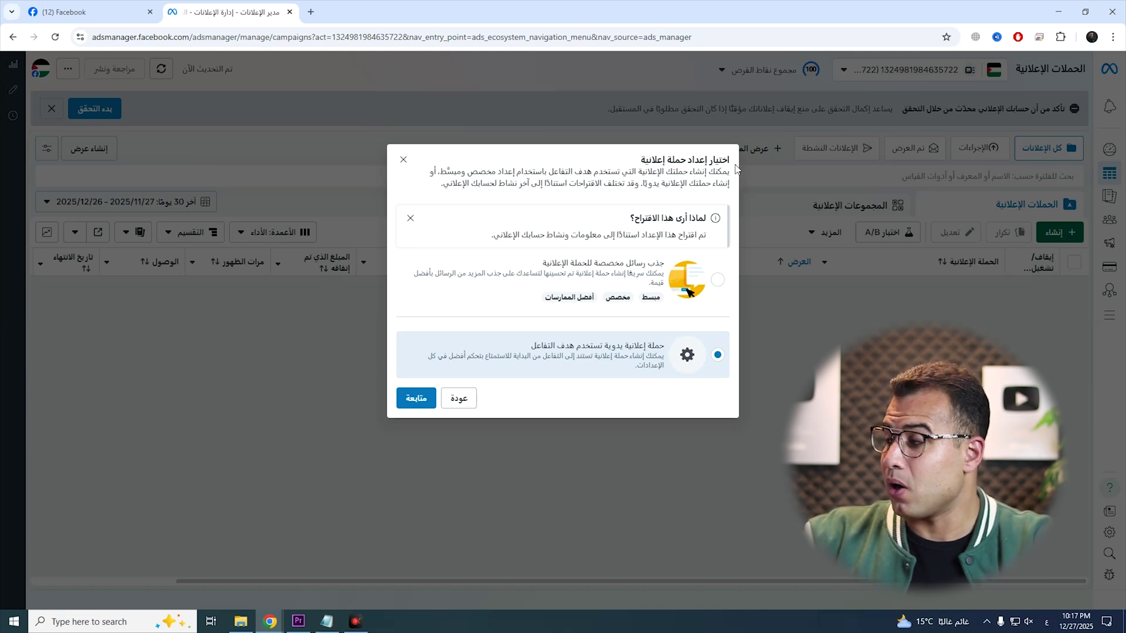
pyautogui.moveTo(730, 160); pyautogui.dragTo(636, 172)
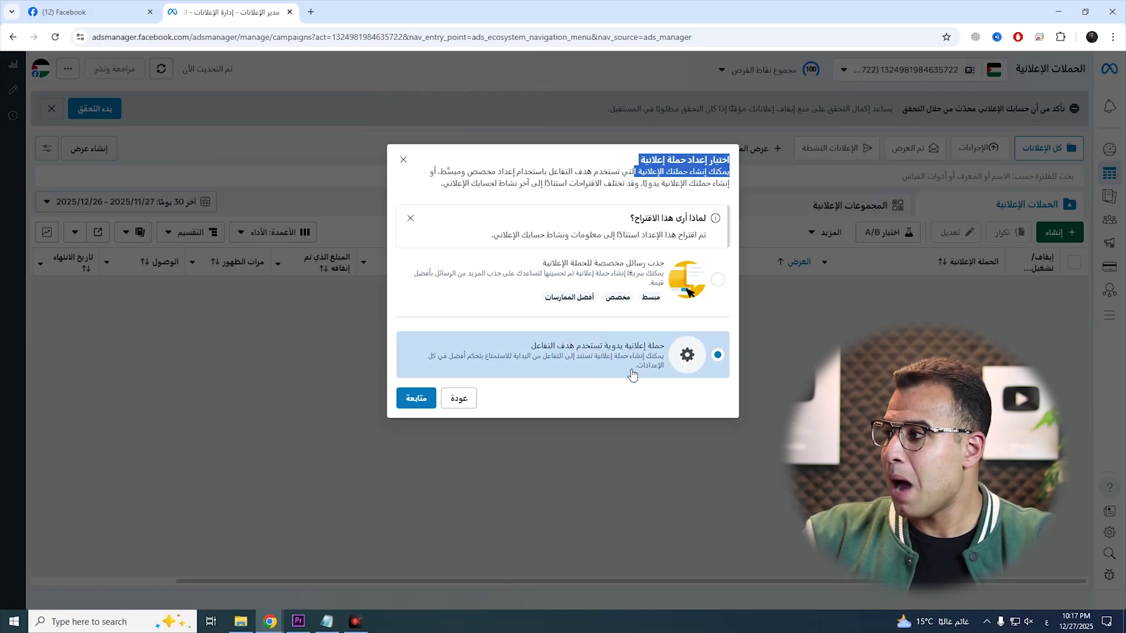
pyautogui.click(420, 400)
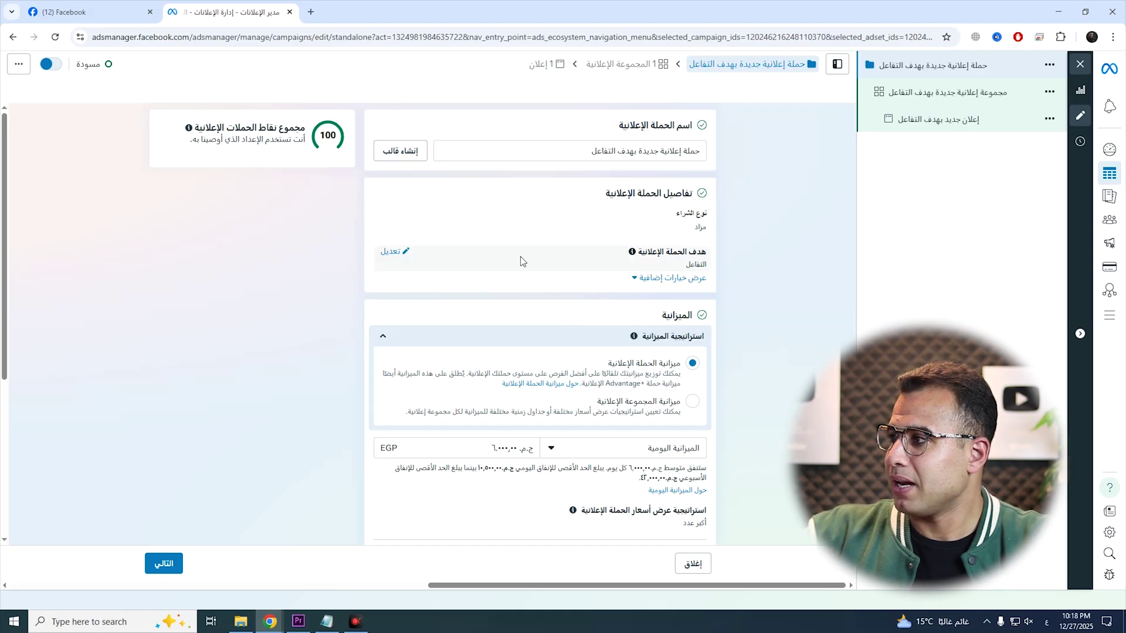
# - Show the additional campaign options and keep the campaign-level budget strategy with a daily budget (الميزانية اليومية)
pyautogui.click(684, 280)
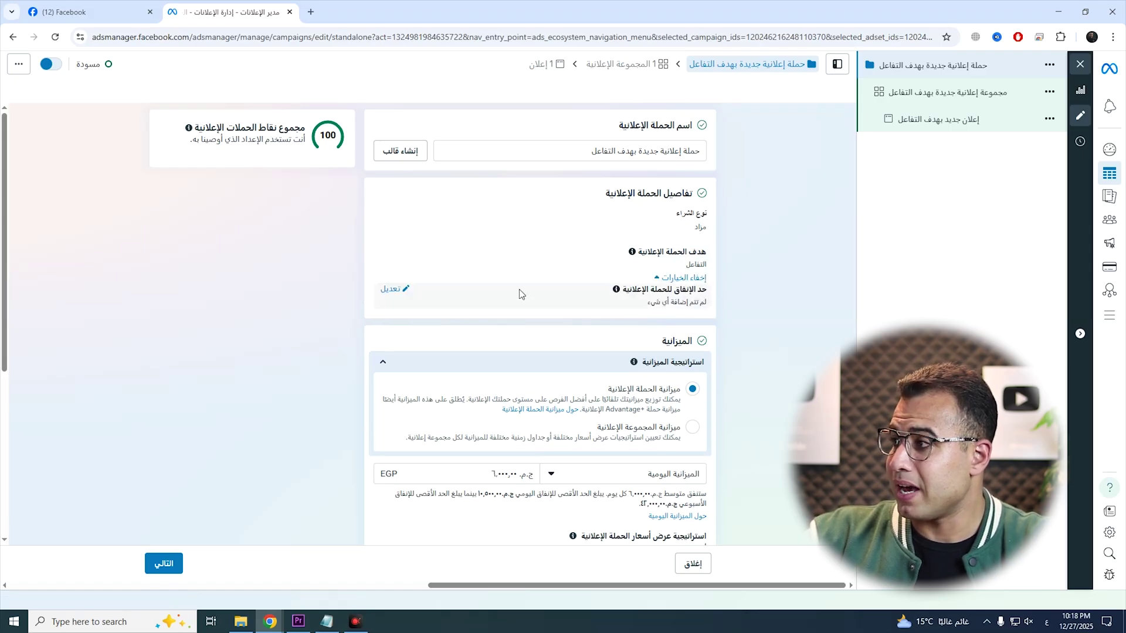
pyautogui.scroll(-1, 527, 293)
pyautogui.scroll(-2, 645, 299)
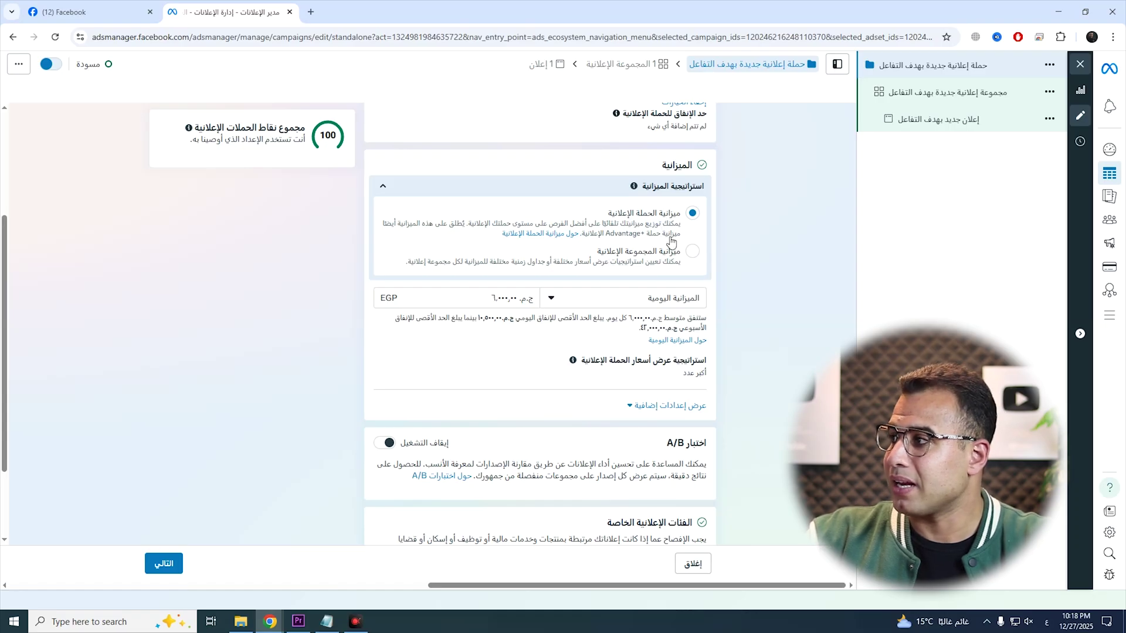
pyautogui.click(692, 213)
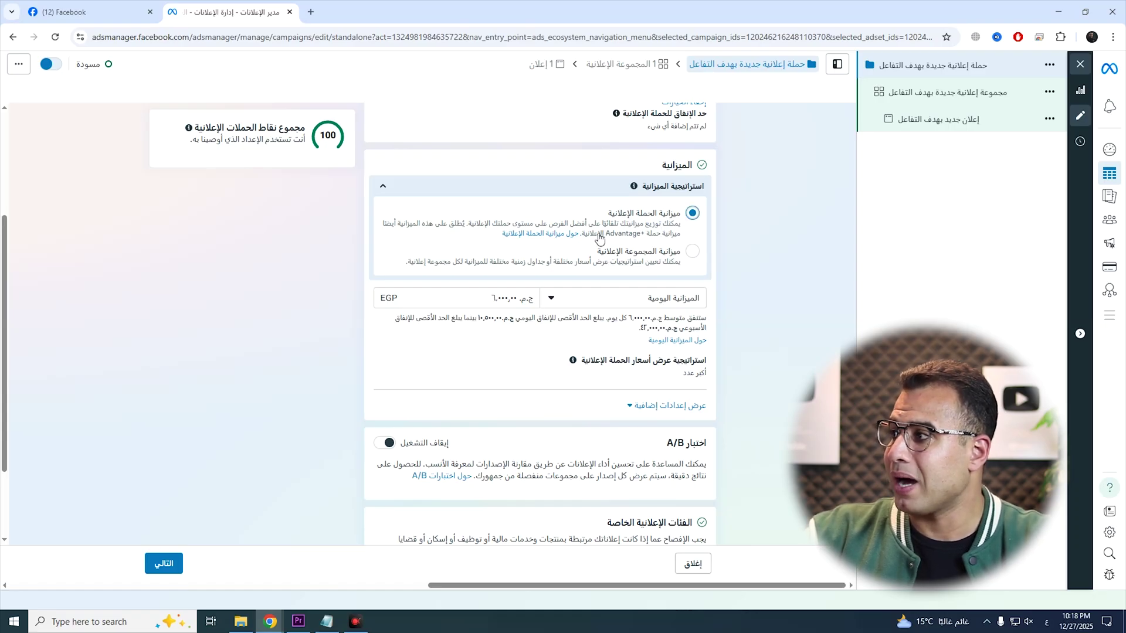
pyautogui.click(619, 304)
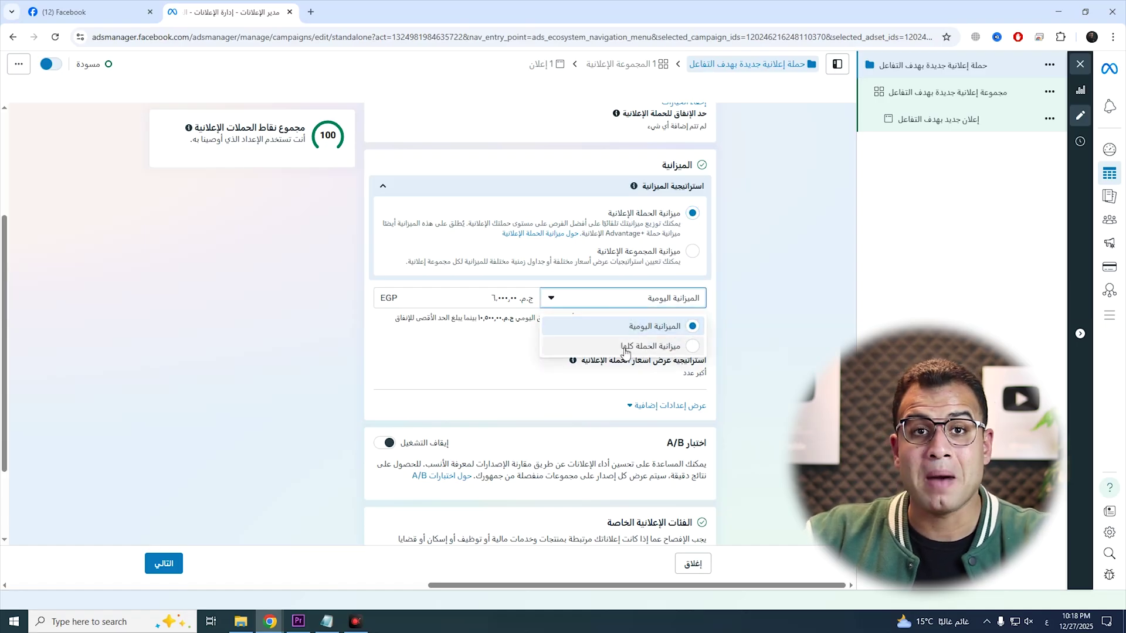
pyautogui.click(666, 335)
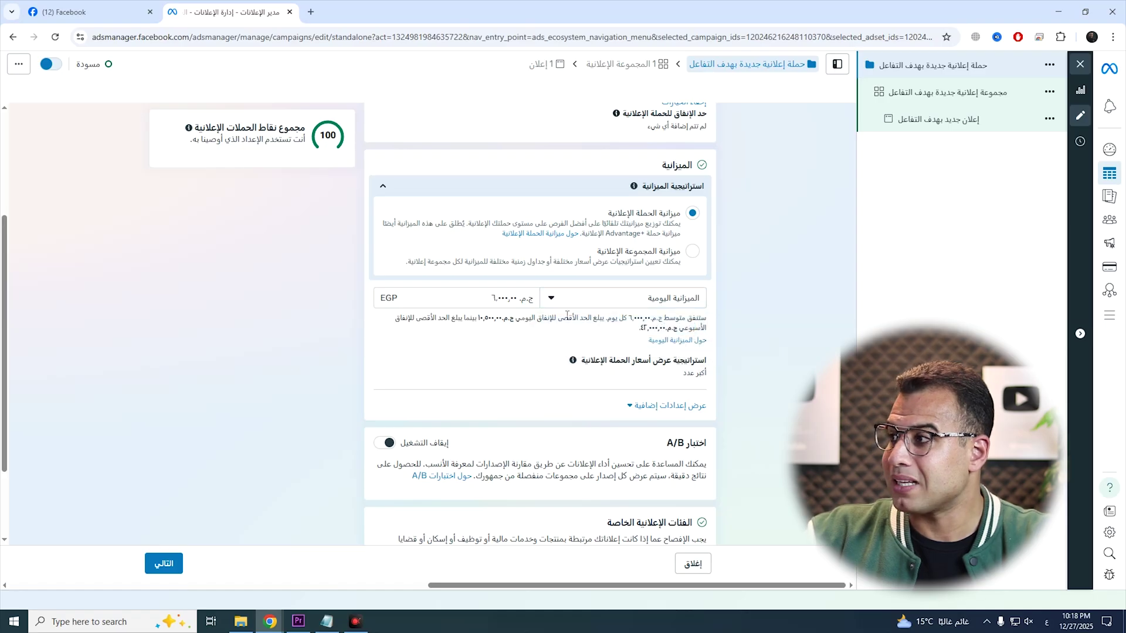
# - Set the campaign's daily budget to EGP 100 and check the budget notice and remaining campaign settings
pyautogui.doubleClick(507, 300)
pyautogui.write('1')
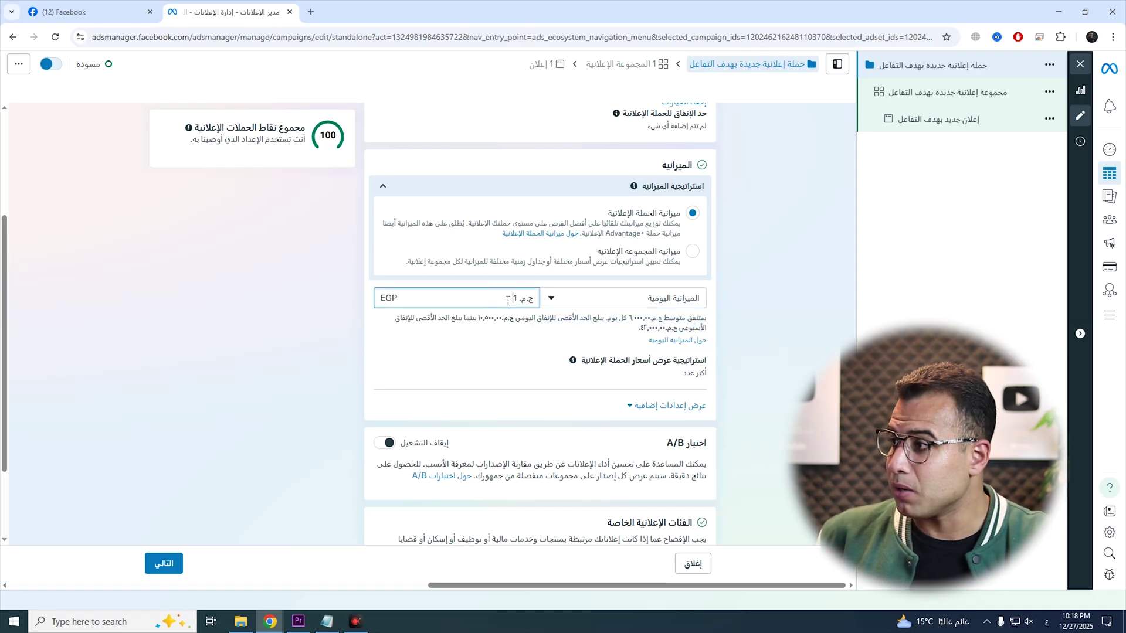
pyautogui.write('00')
pyautogui.click(346, 315)
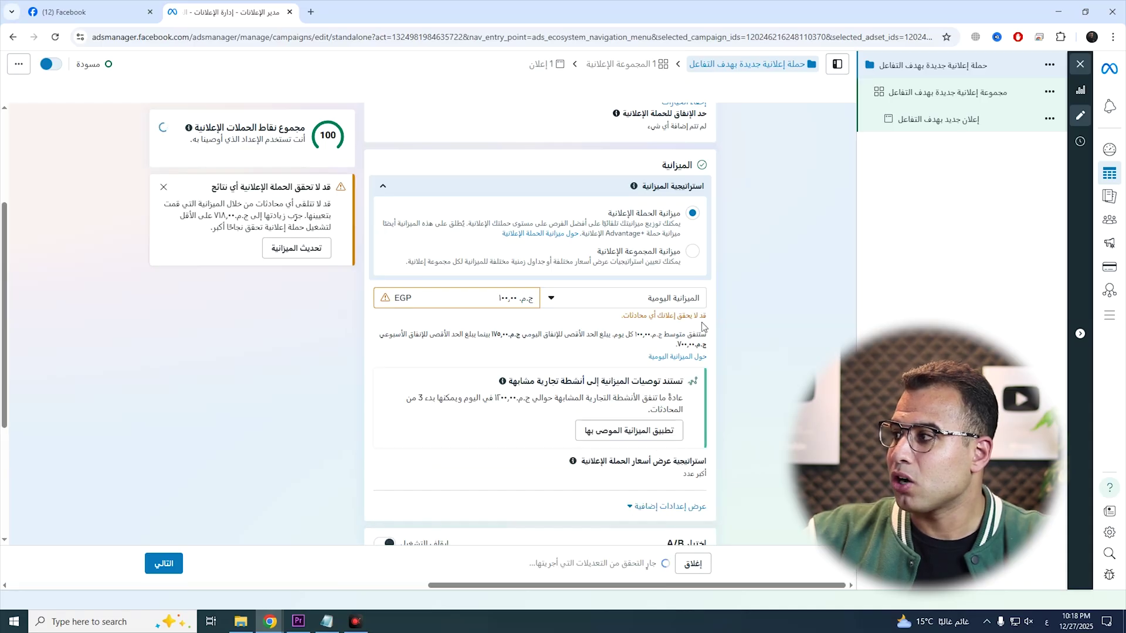
pyautogui.moveTo(707, 317); pyautogui.dragTo(622, 312)
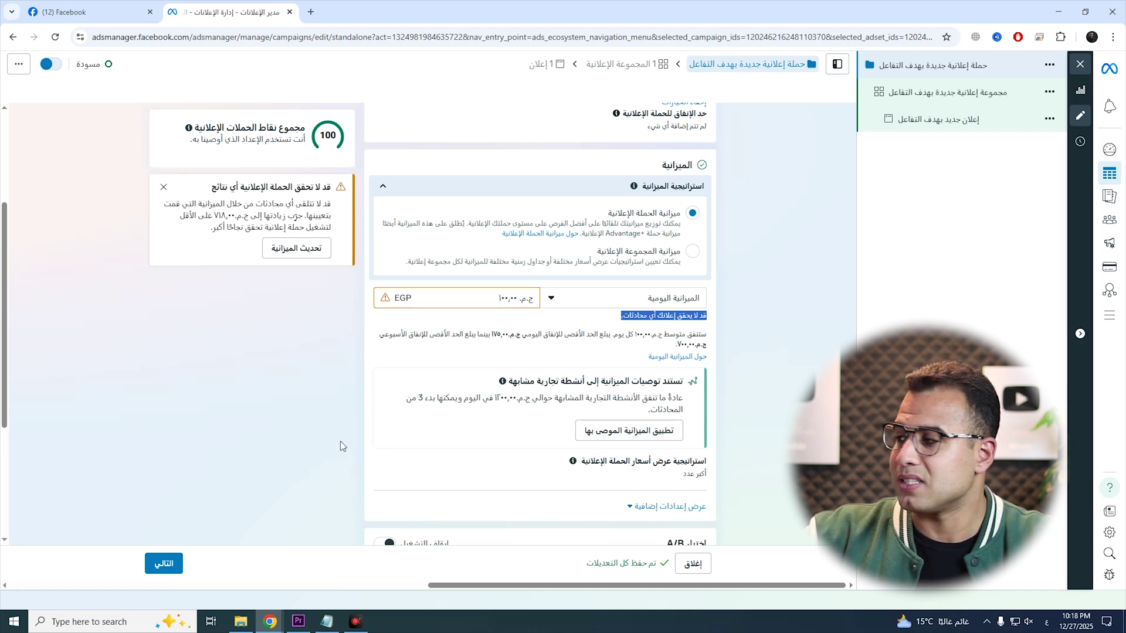
pyautogui.scroll(-1, 535, 398)
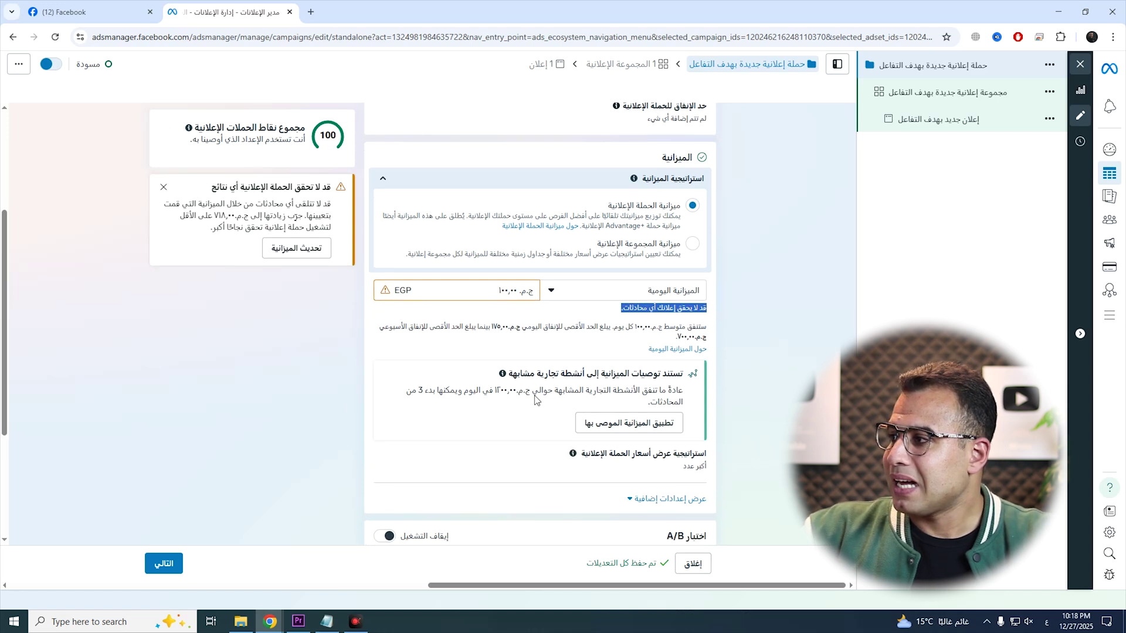
pyautogui.scroll(-3, 535, 399)
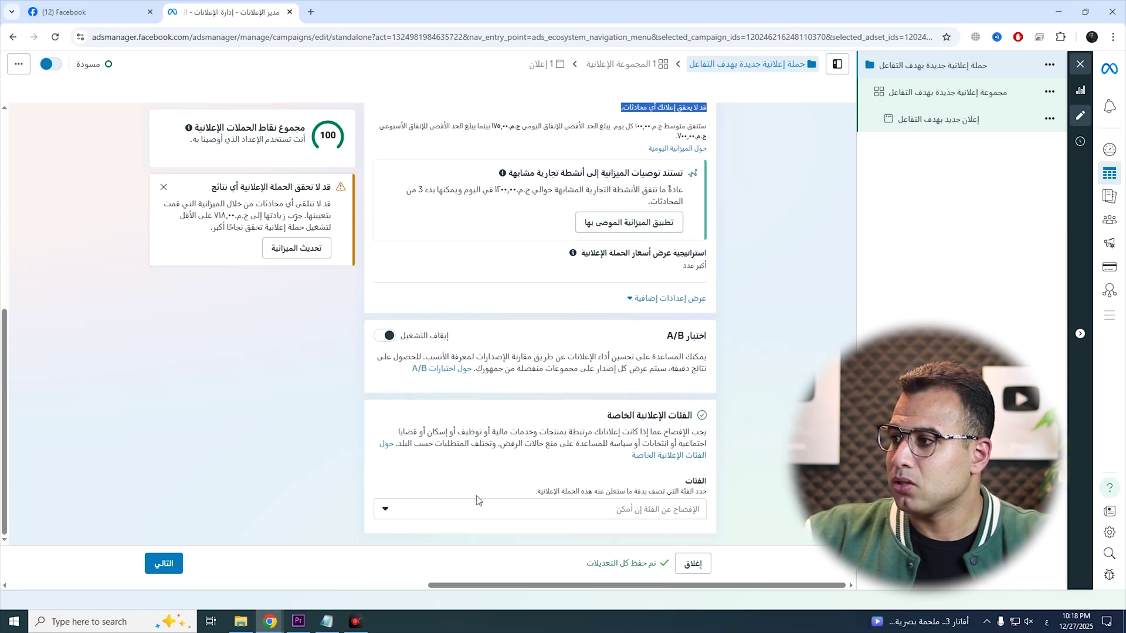
# - Set the ad set's conversion location to "في إعلانك" (On your ad) and go back to the campaign settings
pyautogui.click(164, 564)
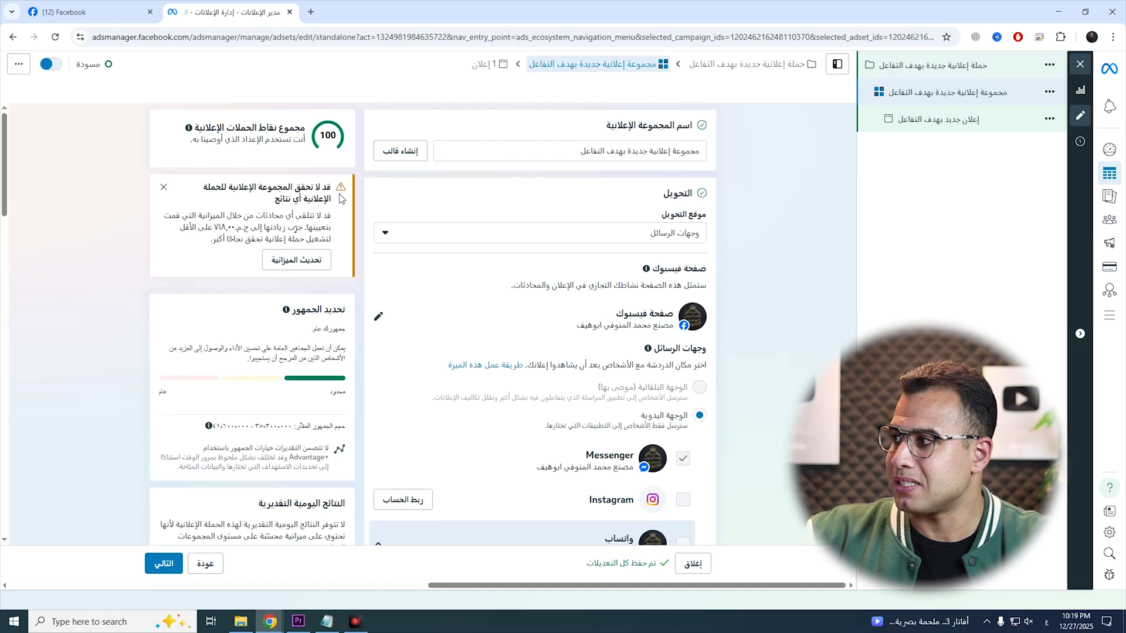
pyautogui.click(652, 234)
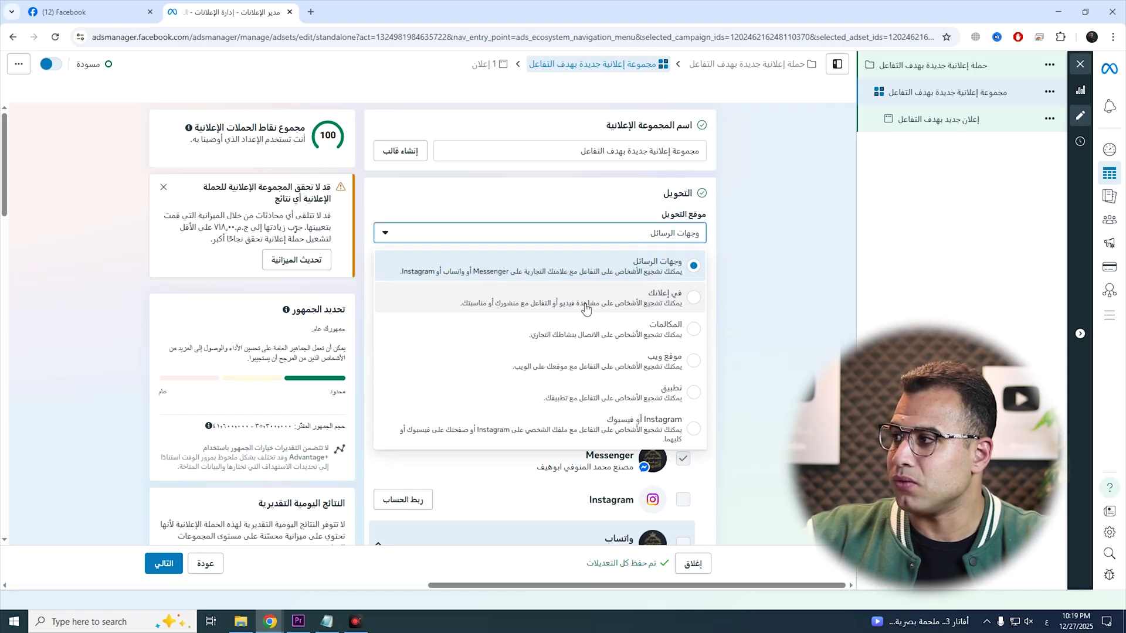
pyautogui.click(457, 303)
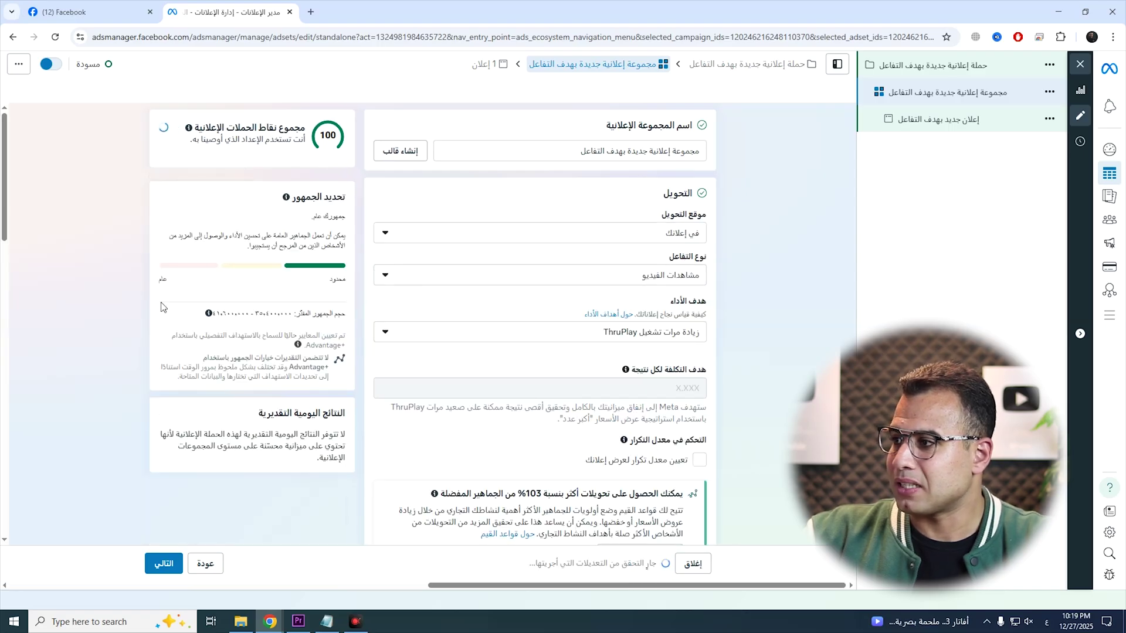
pyautogui.click(214, 564)
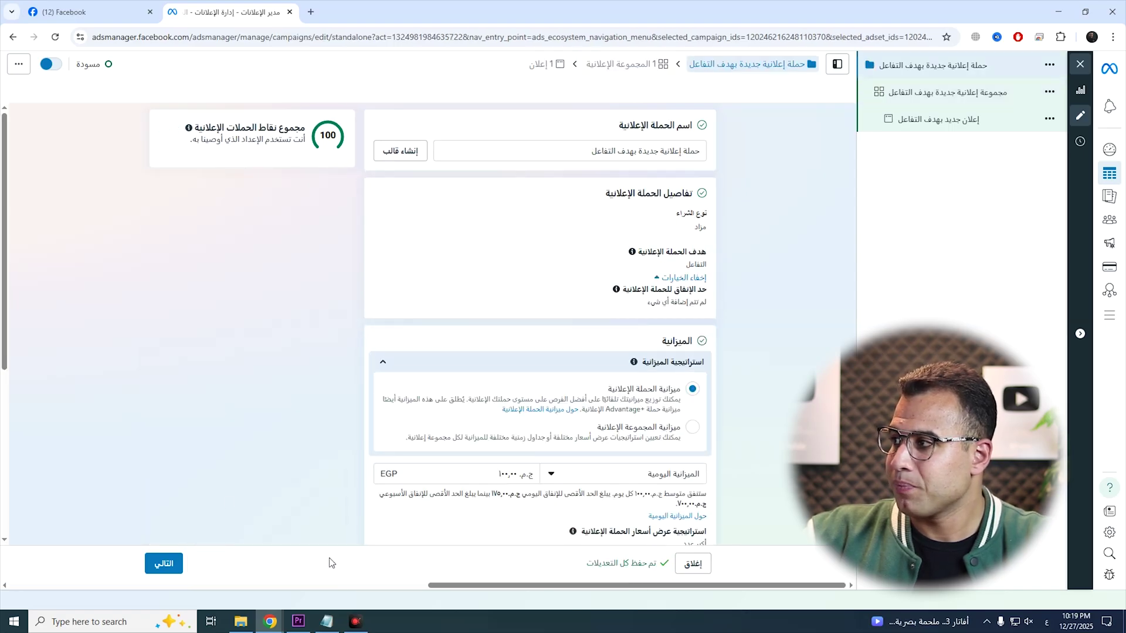
# - Check the campaign's budget and score, continue to the ad set, and set its engagement type to "التفاعل مع المنشور" (Post engagement)
pyautogui.scroll(-3, 598, 311)
pyautogui.moveTo(721, 290); pyautogui.dragTo(377, 318)
pyautogui.click(387, 320)
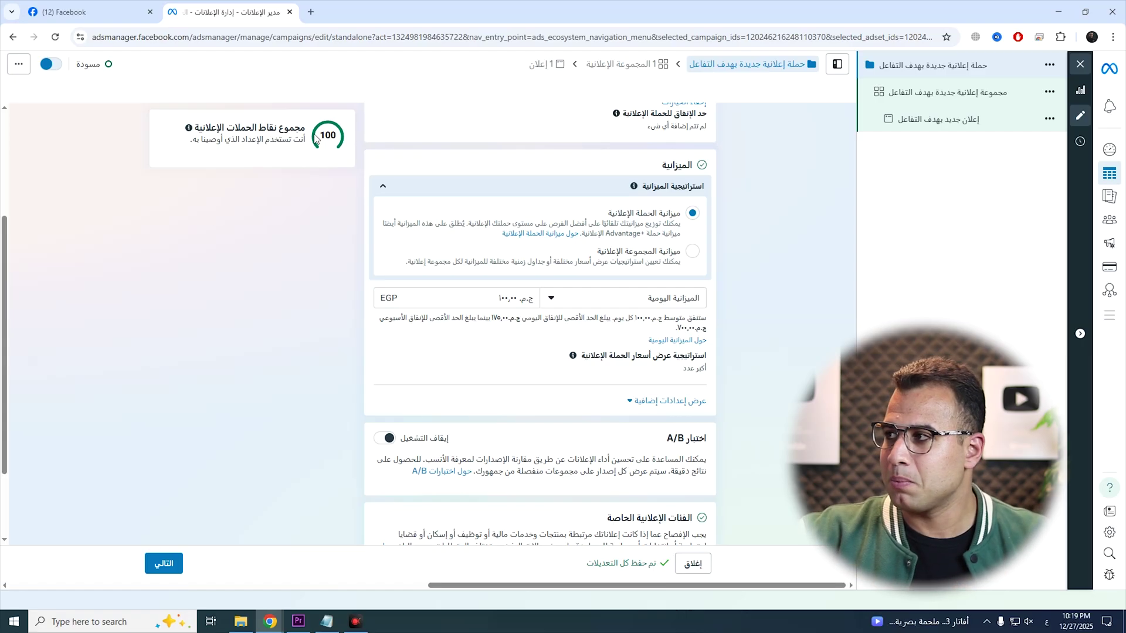
pyautogui.moveTo(305, 129); pyautogui.dragTo(203, 129)
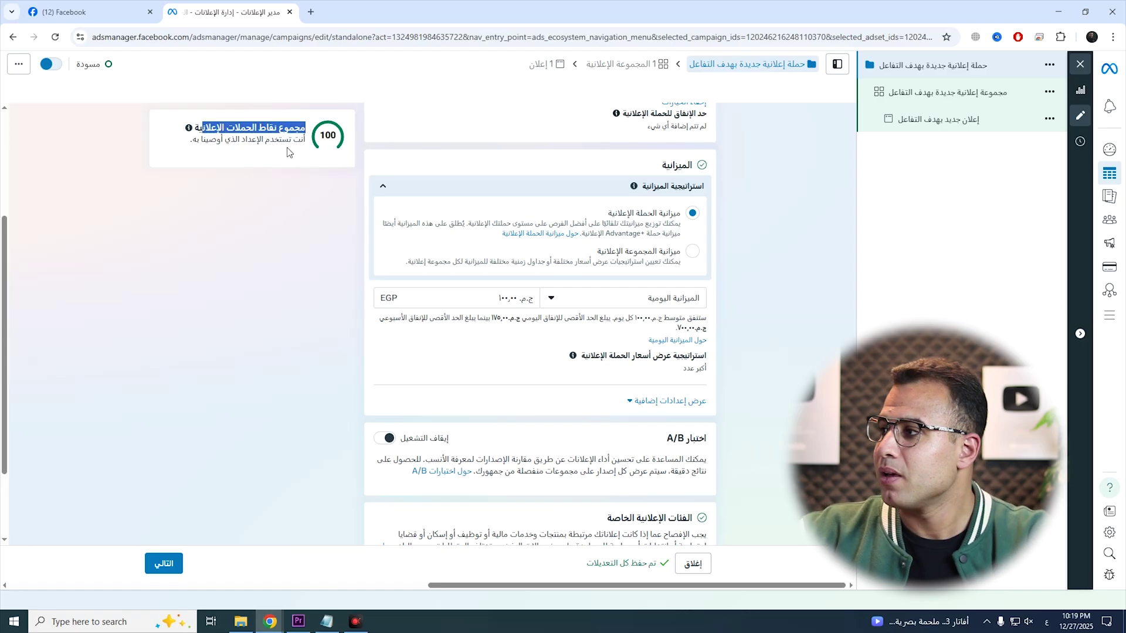
pyautogui.click(159, 573)
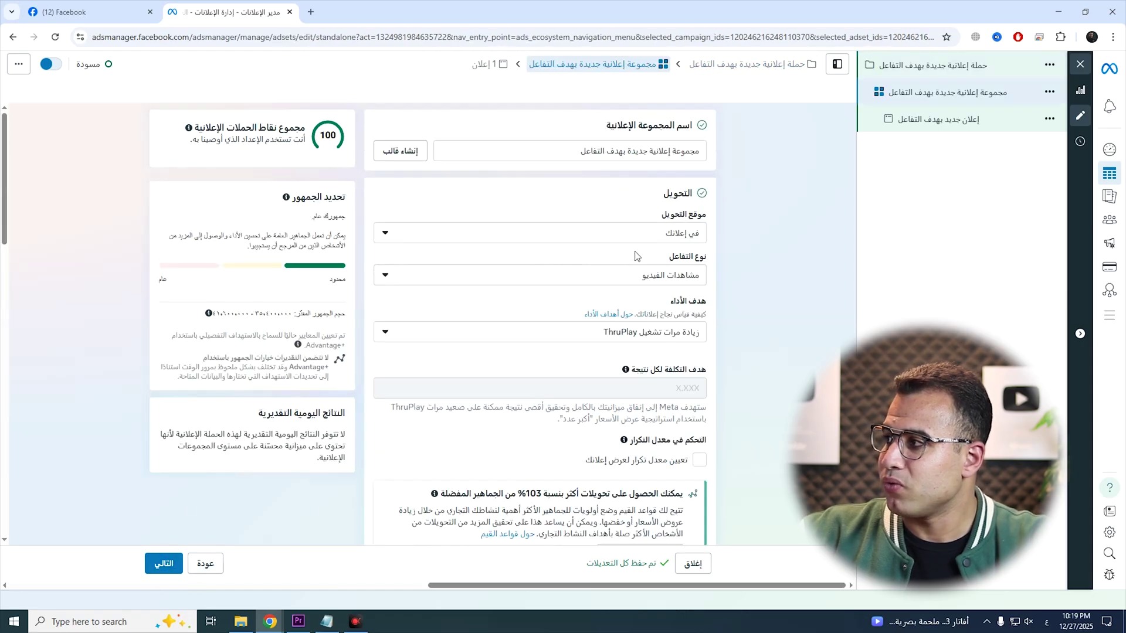
pyautogui.click(651, 277)
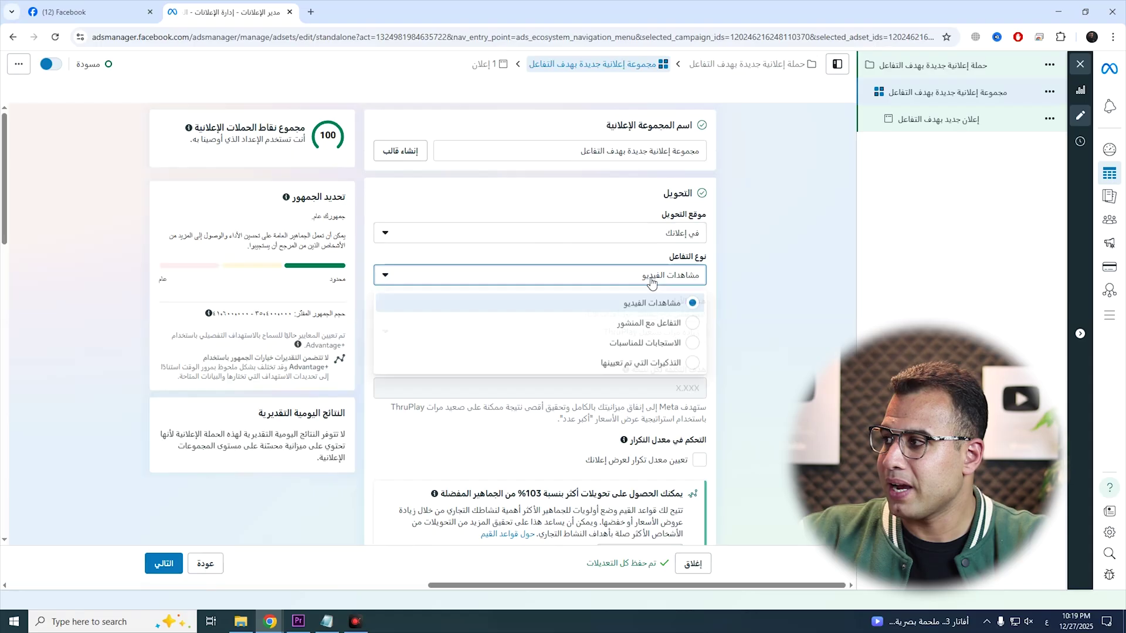
pyautogui.click(662, 329)
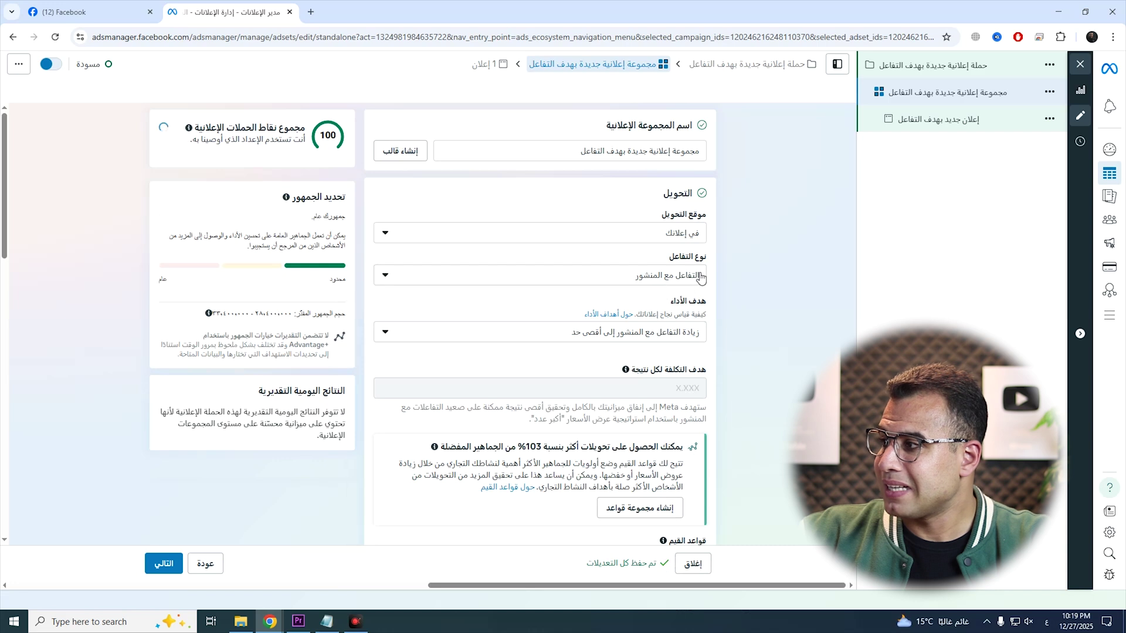
# - Examine the ad set's budget and schedule section (الميزانية والجدول الزمني), including its start and end date options
pyautogui.scroll(-5, 745, 304)
pyautogui.scroll(-2, 700, 272)
pyautogui.moveTo(692, 240); pyautogui.dragTo(602, 250)
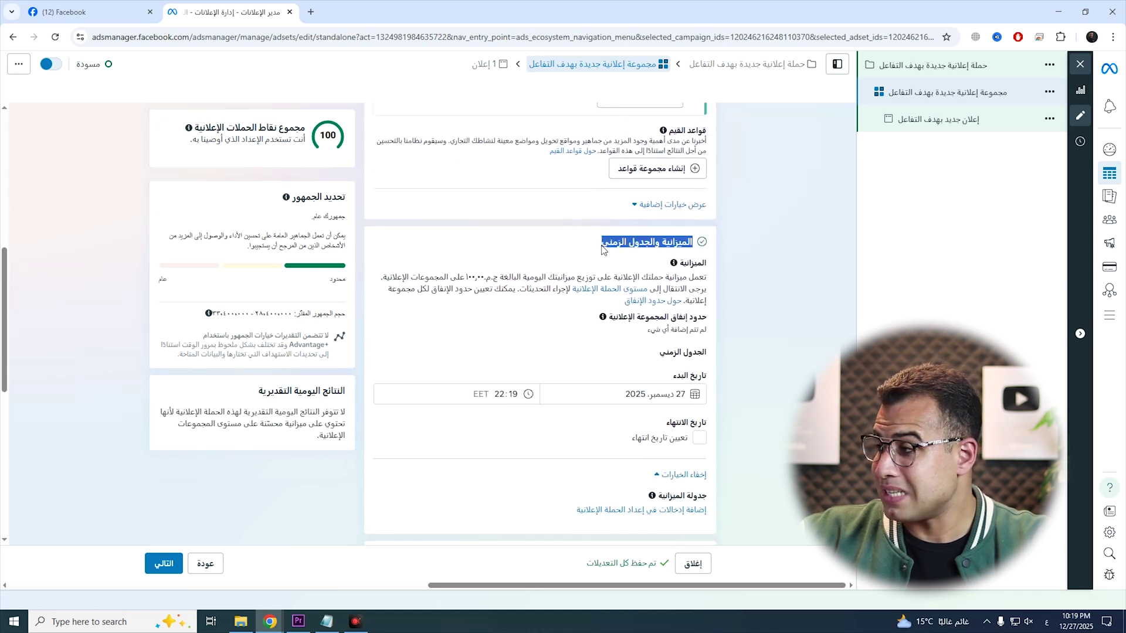
pyautogui.scroll(-2, 624, 311)
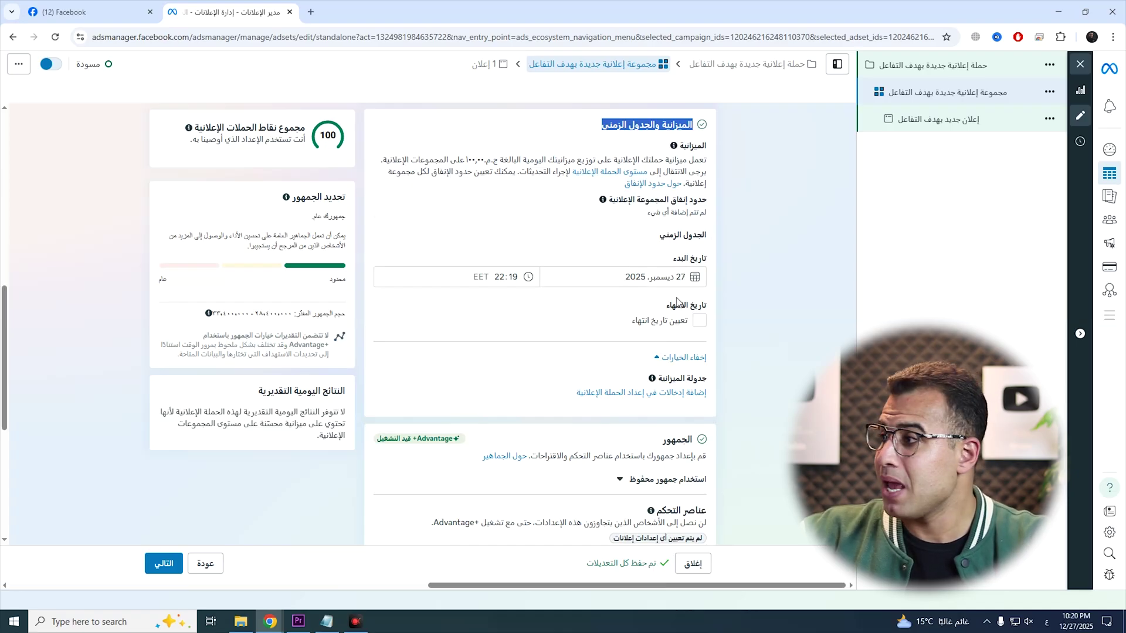
pyautogui.click(685, 322)
pyautogui.click(658, 349)
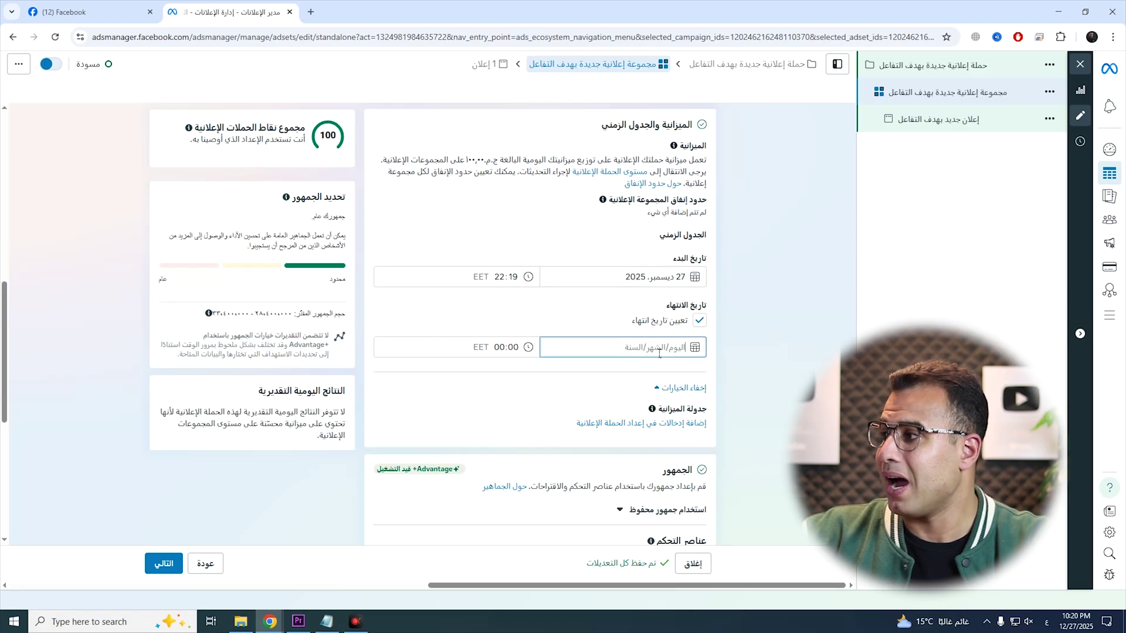
pyautogui.click(645, 348)
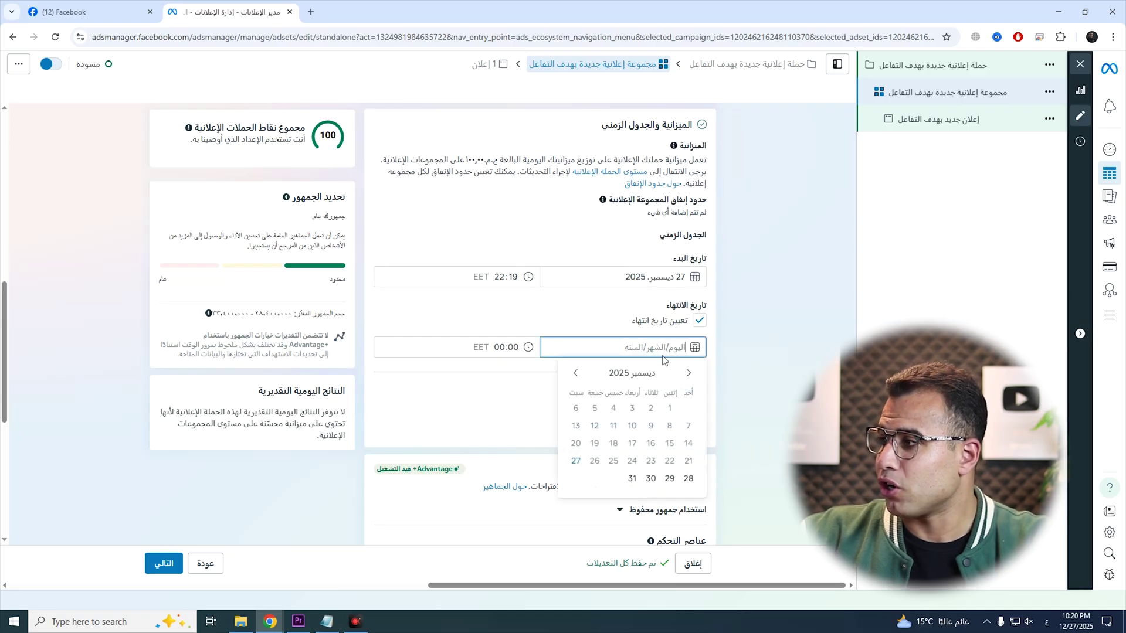
pyautogui.click(575, 374)
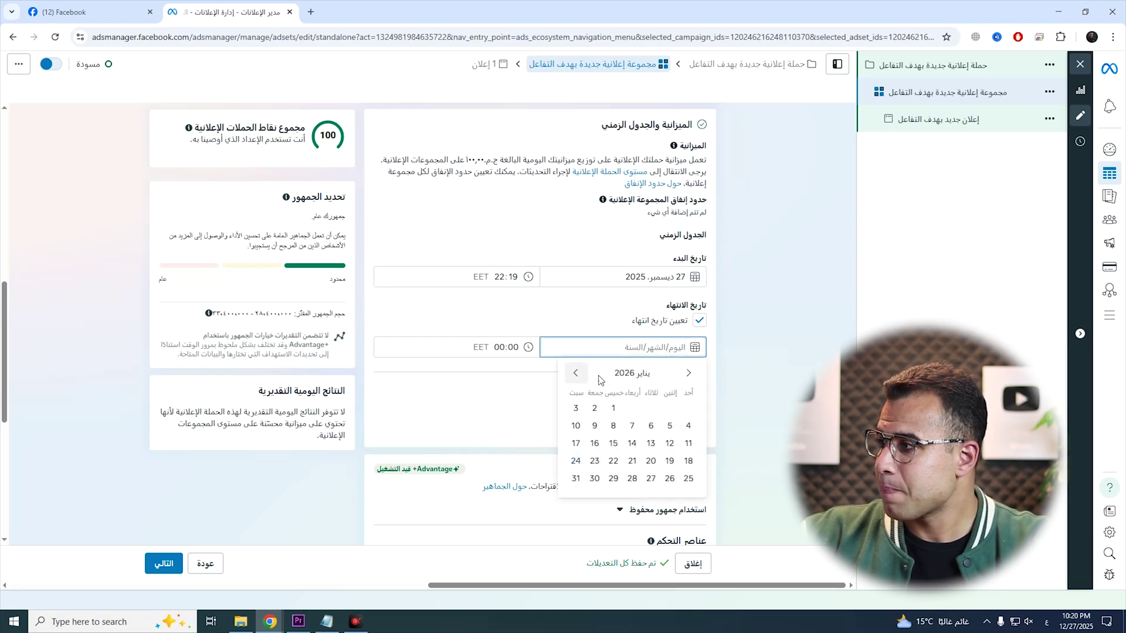
pyautogui.click(631, 427)
pyautogui.click(518, 322)
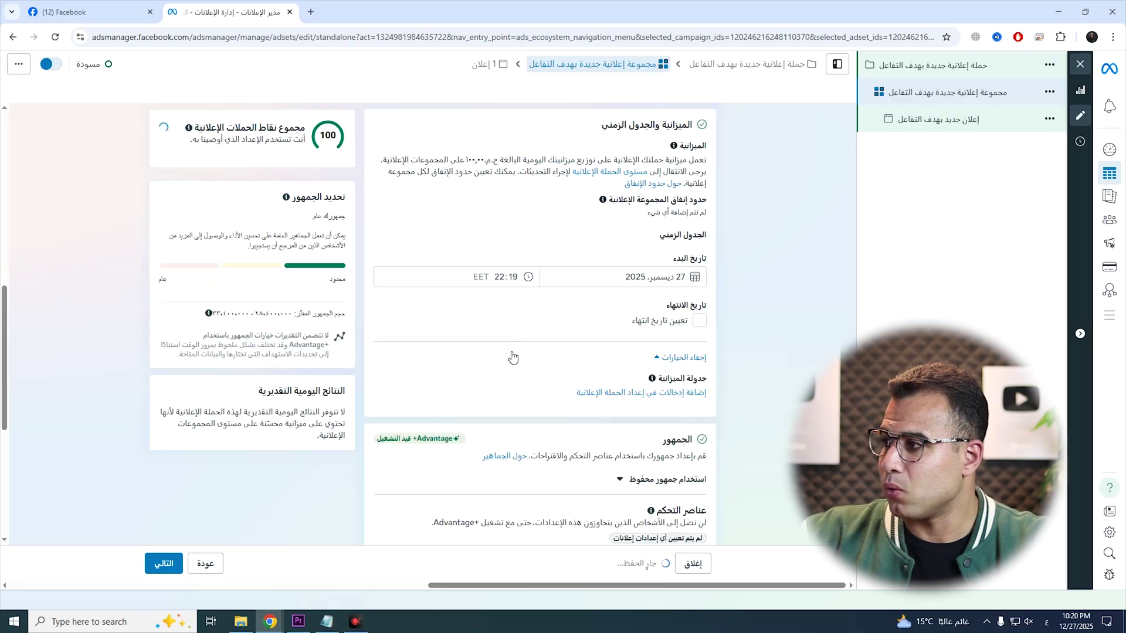
# - Enable an end date for the ad set's schedule and set it to 7 January 2026
pyautogui.click(699, 323)
pyautogui.click(645, 347)
pyautogui.click(576, 375)
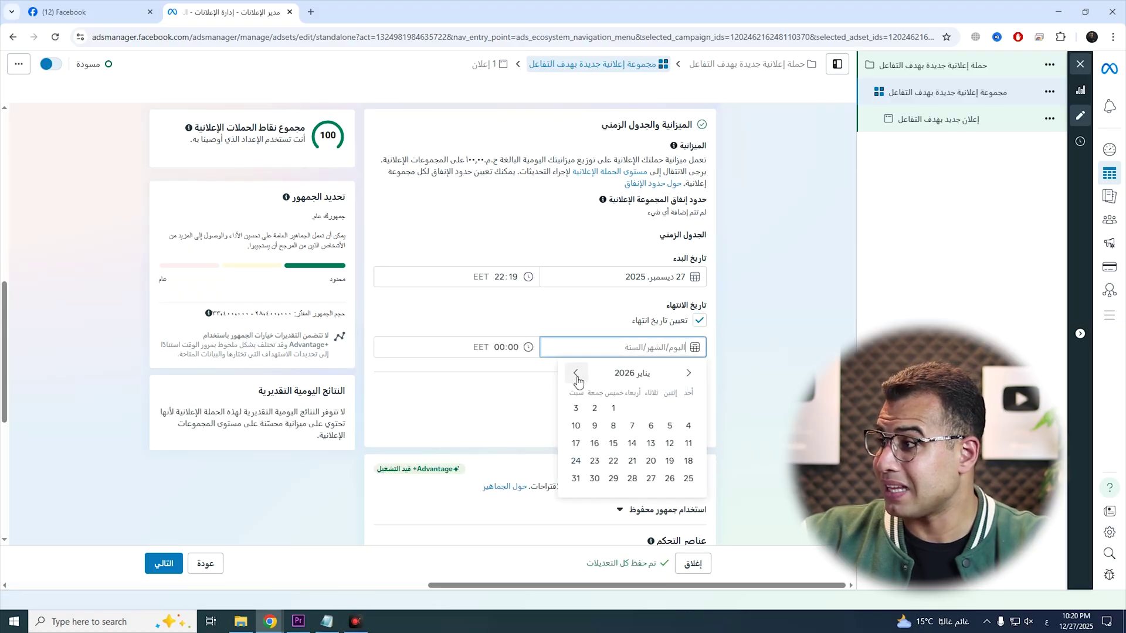
pyautogui.click(631, 426)
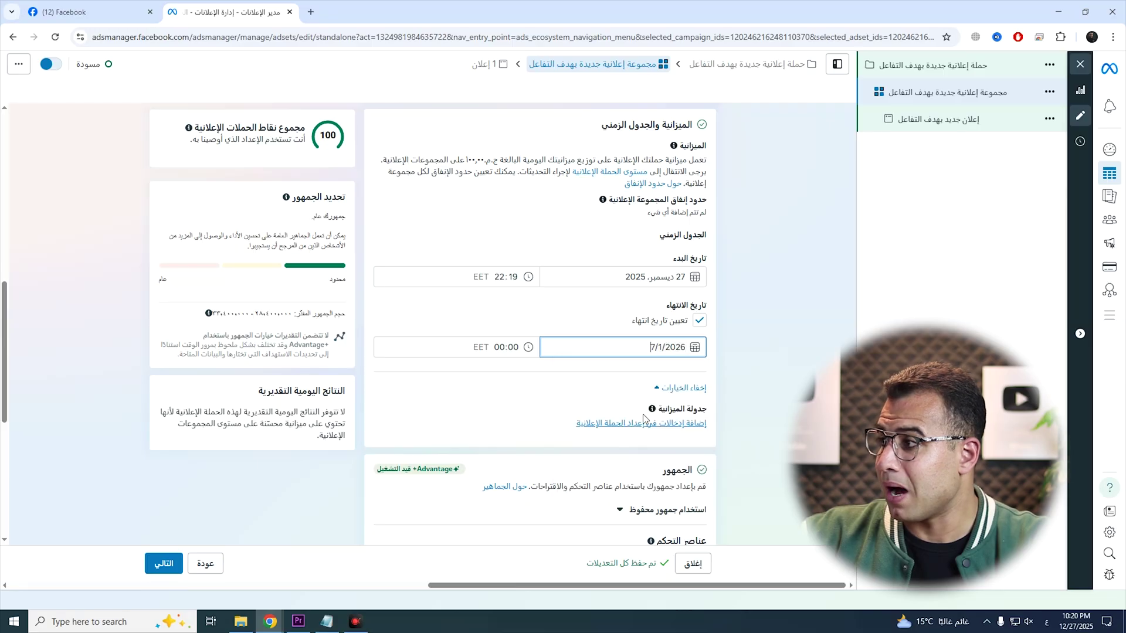
pyautogui.click(730, 356)
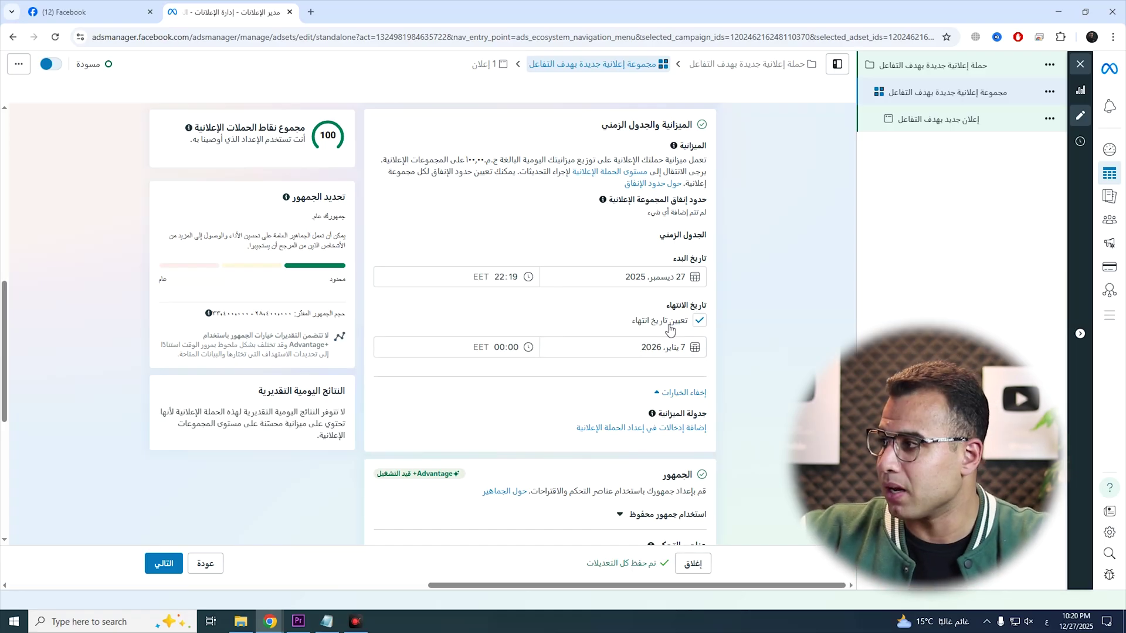
# - Edit the audience locations (المواقع) and target Cairo (القاهرة) instead of all of Egypt
pyautogui.scroll(-2, 670, 329)
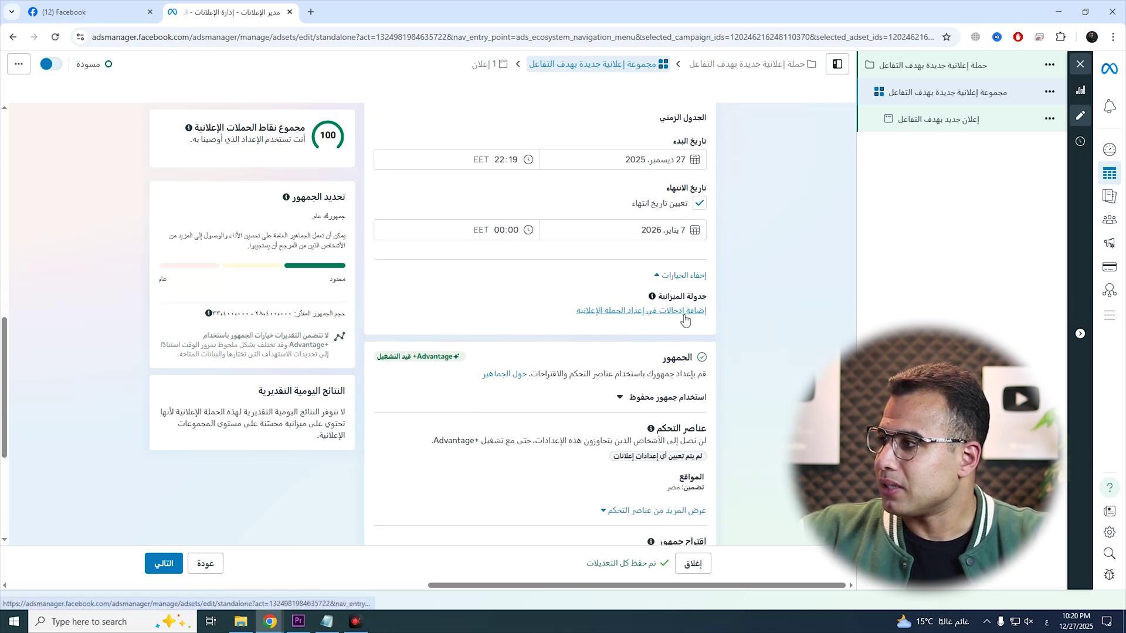
pyautogui.scroll(-1, 694, 322)
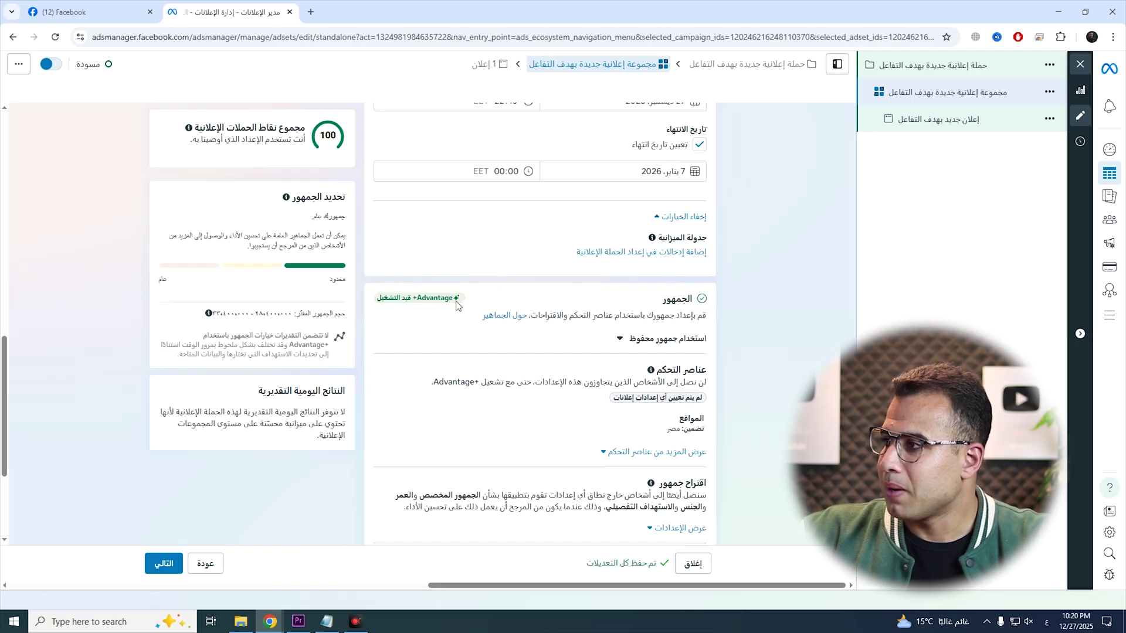
pyautogui.moveTo(456, 303); pyautogui.dragTo(390, 307)
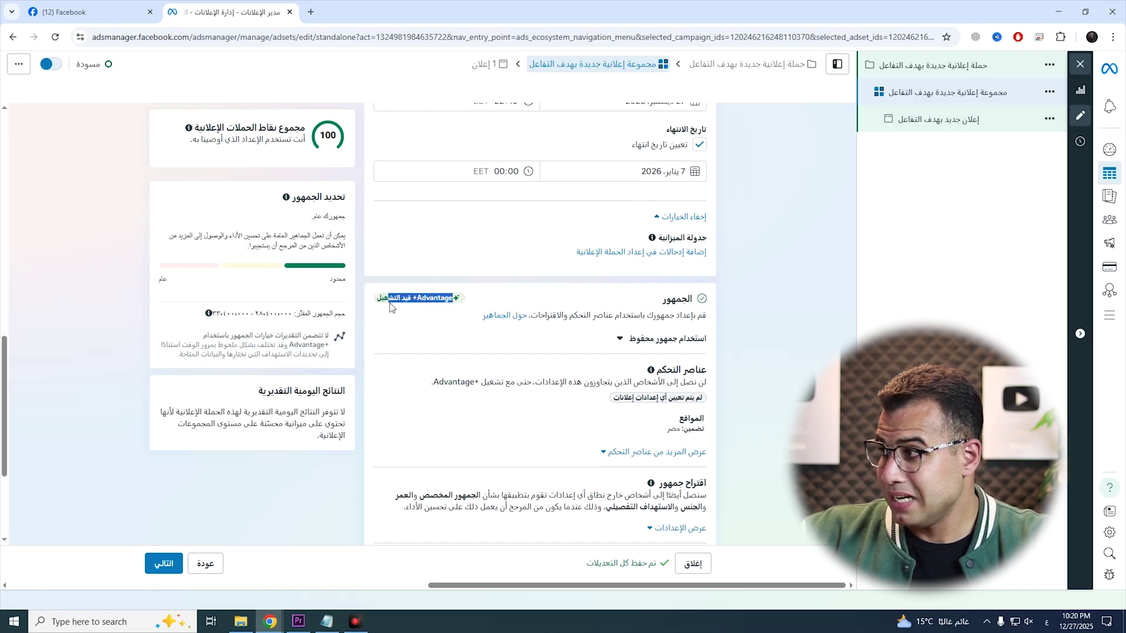
pyautogui.scroll(-2, 470, 321)
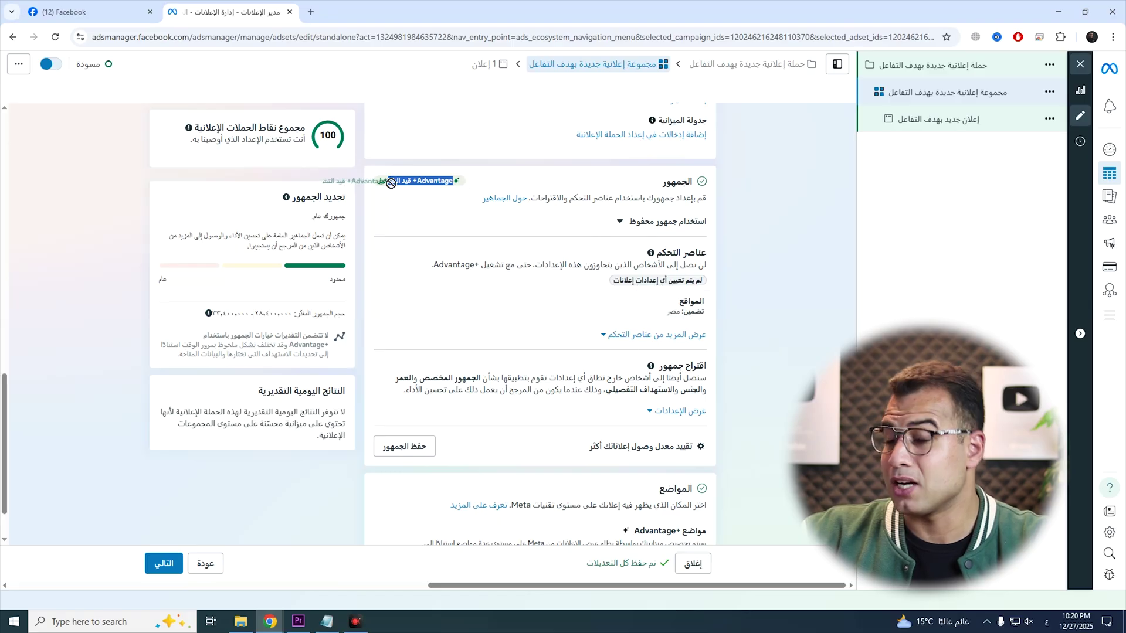
pyautogui.moveTo(392, 188)
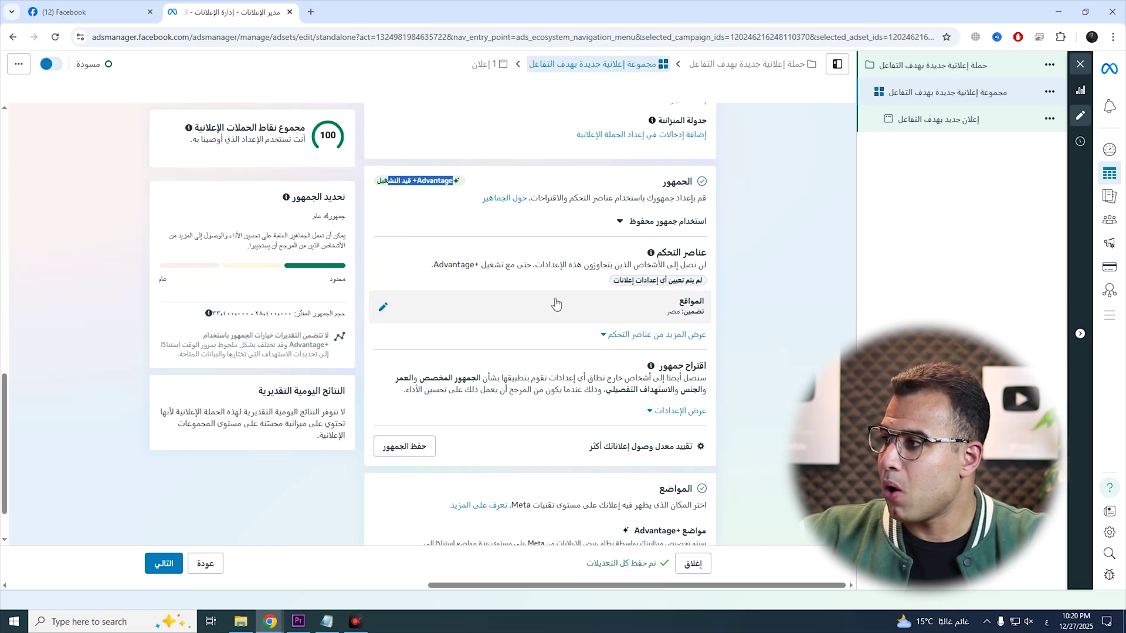
pyautogui.click(383, 307)
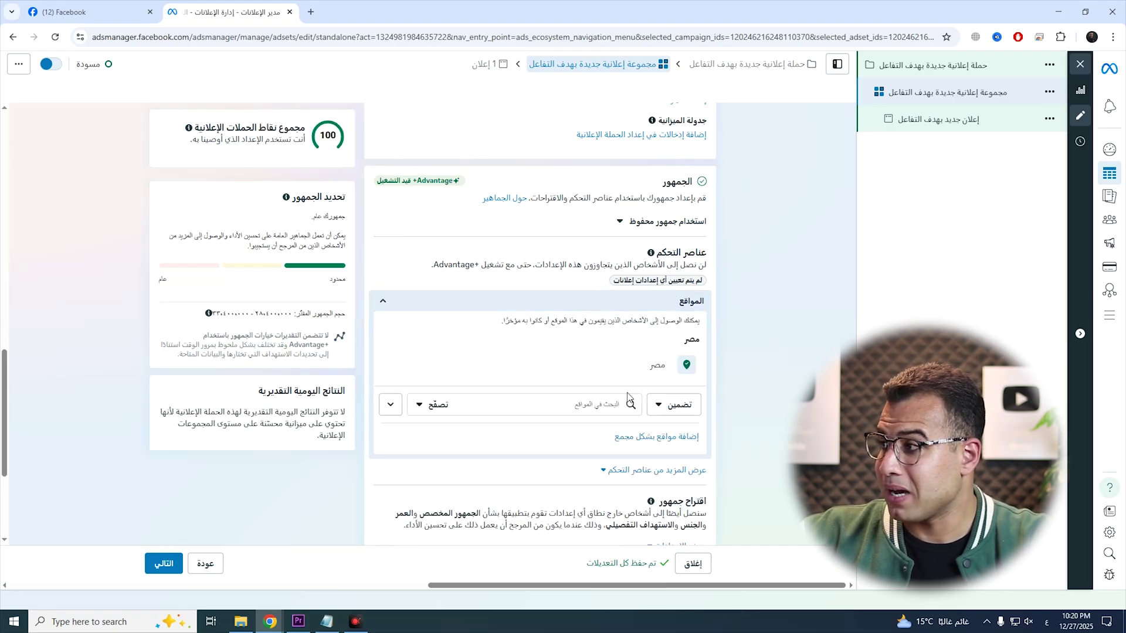
pyautogui.scroll(-2, 623, 341)
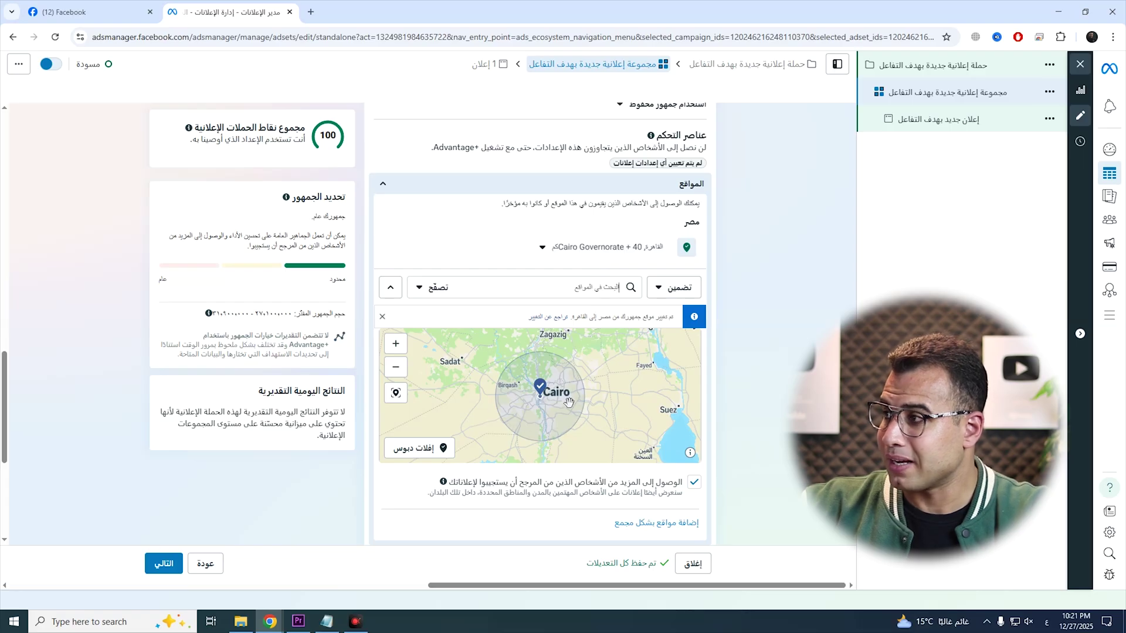
# - Widen the targeting radius around Cairo to 73 km
pyautogui.click(542, 249)
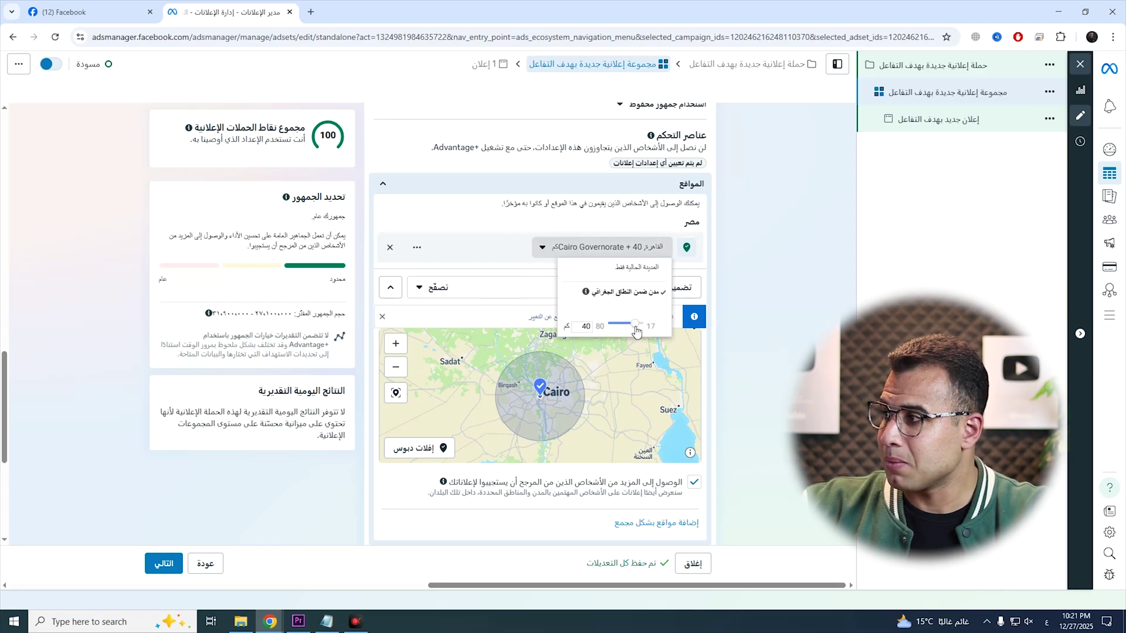
pyautogui.moveTo(635, 324); pyautogui.dragTo(622, 326)
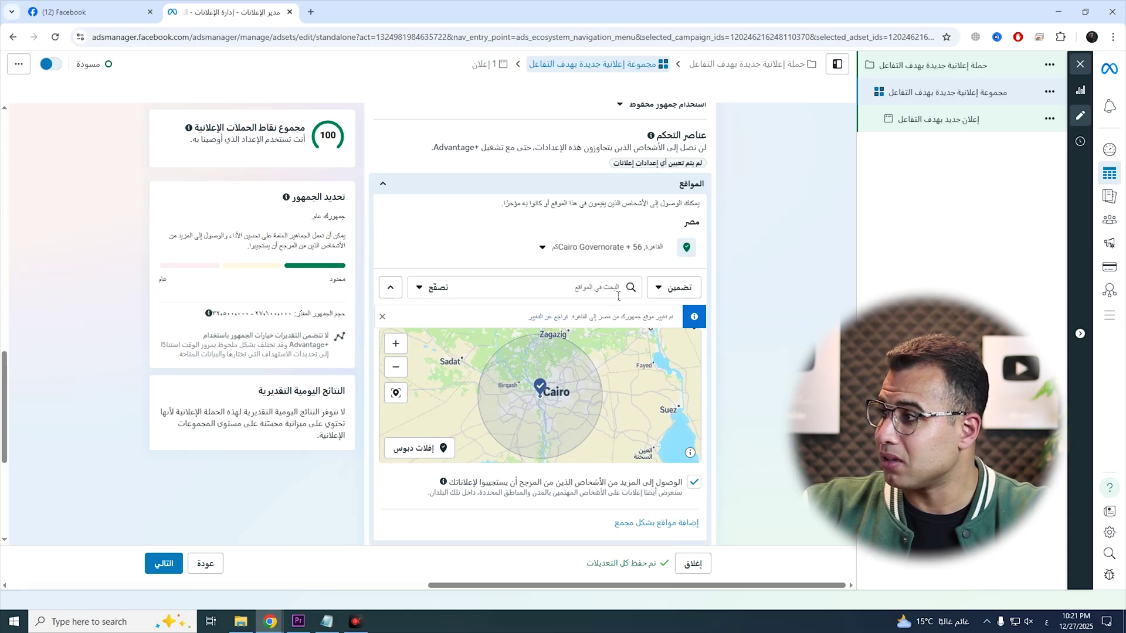
pyautogui.click(543, 248)
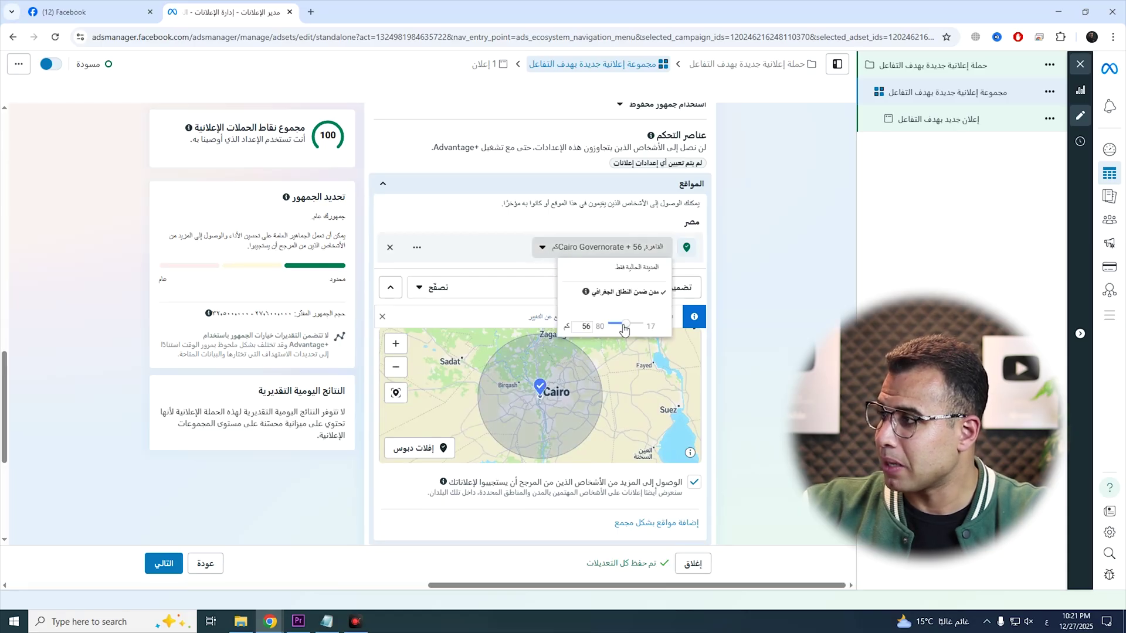
pyautogui.click(575, 361)
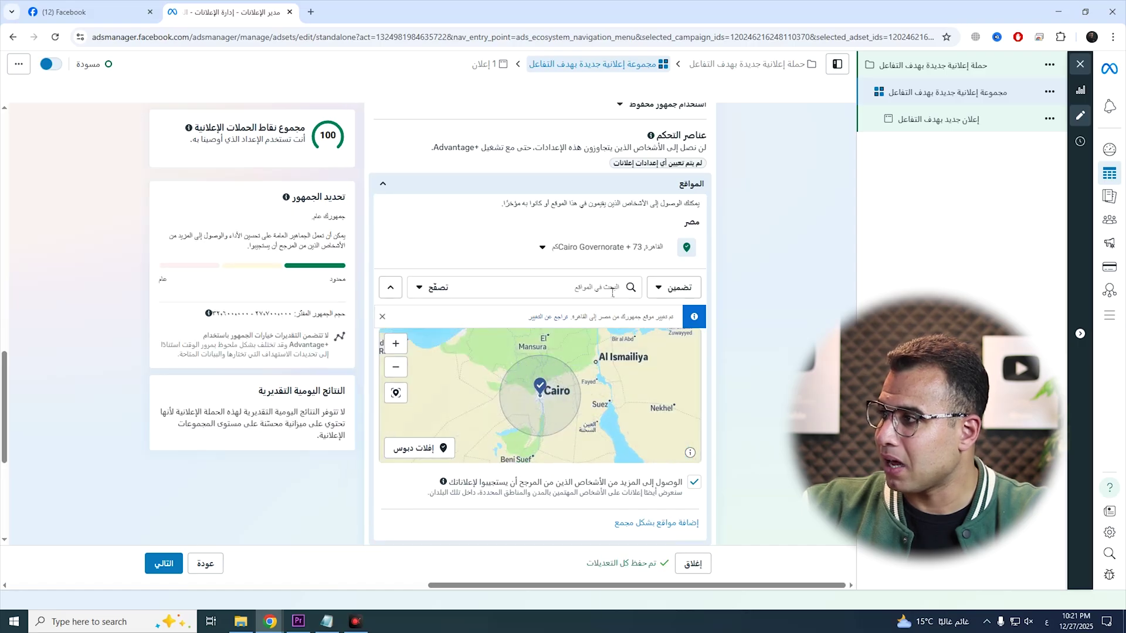
# - Review Cairo's radius options, the covered area on the map, and the estimated audience size
pyautogui.click(546, 251)
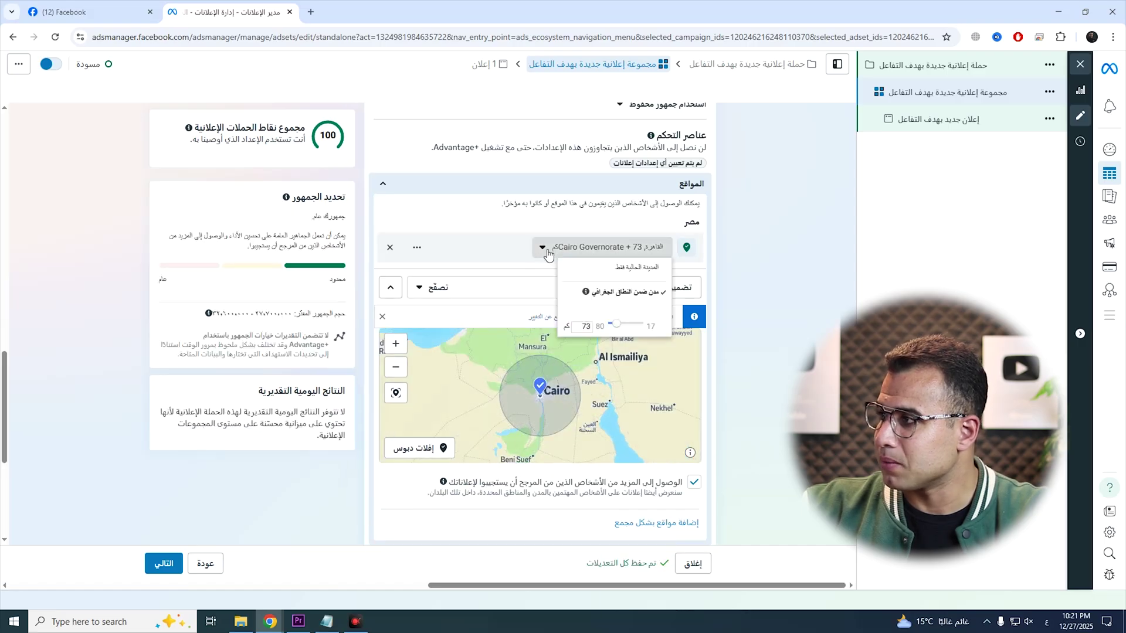
pyautogui.click(613, 330)
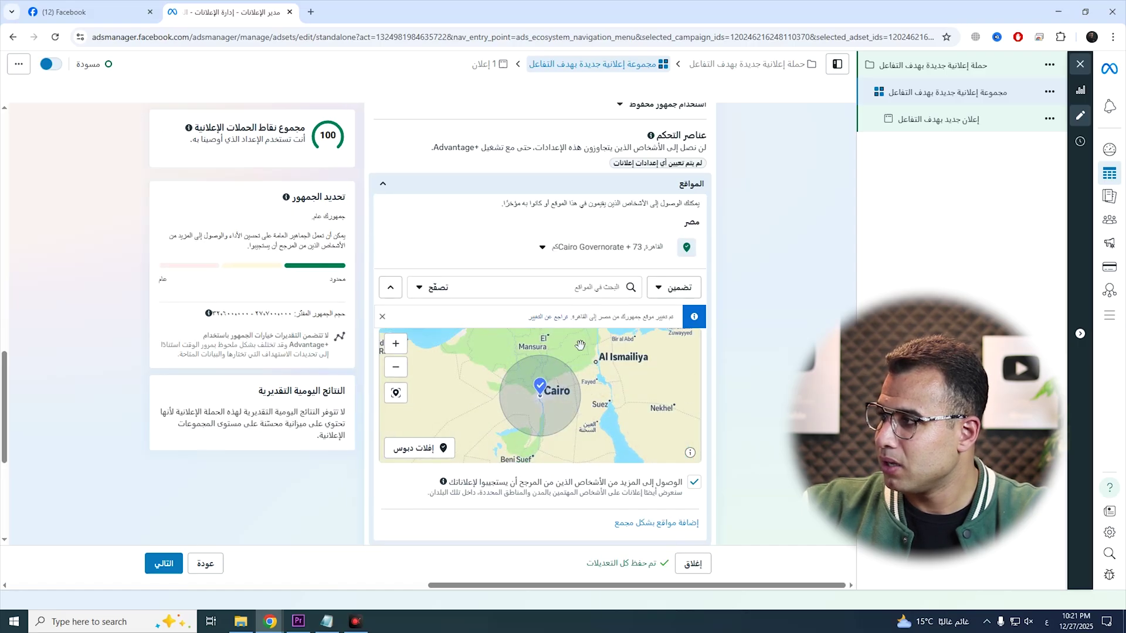
pyautogui.click(548, 254)
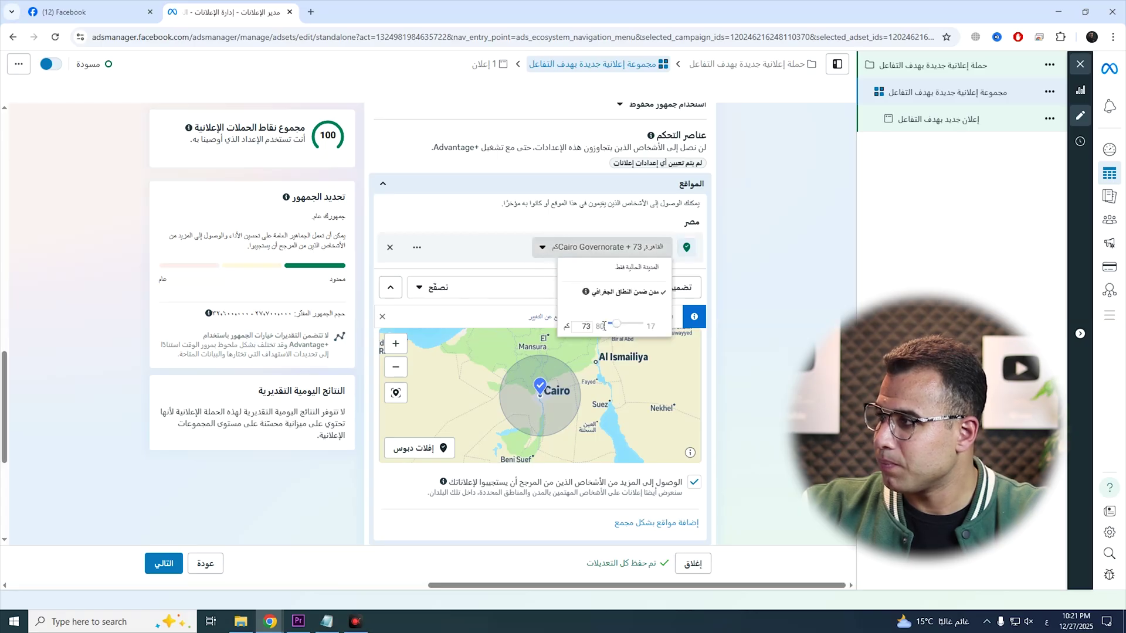
pyautogui.click(545, 354)
pyautogui.moveTo(551, 412)
pyautogui.mouseDown()
pyautogui.moveTo(545, 402)
pyautogui.moveTo(528, 458)
pyautogui.moveTo(549, 423)
pyautogui.mouseUp()
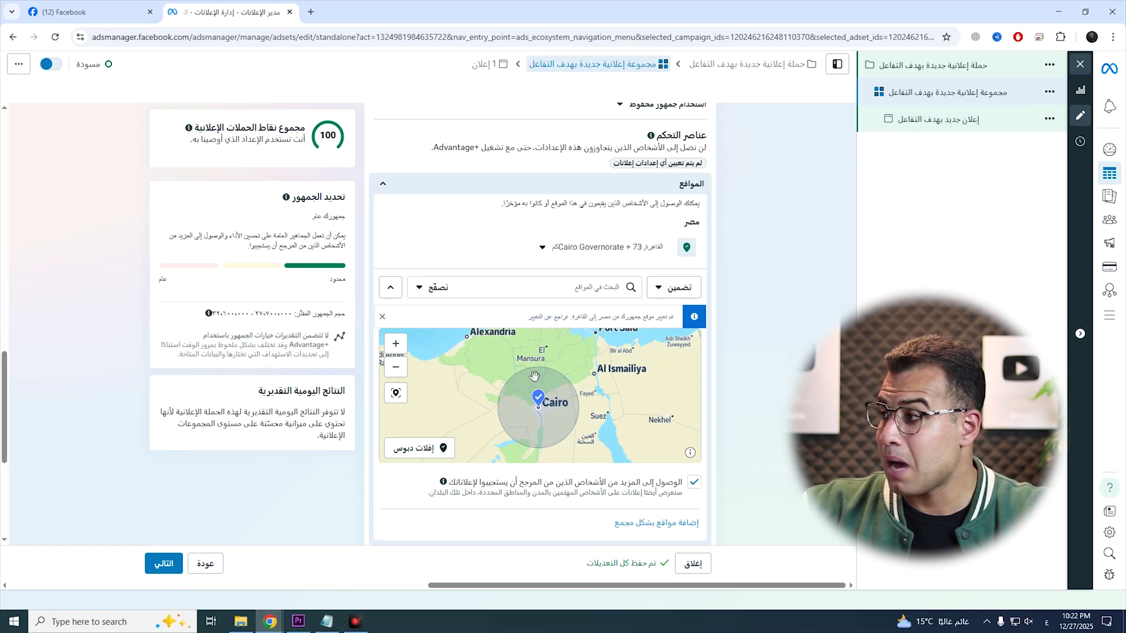
pyautogui.moveTo(655, 252)
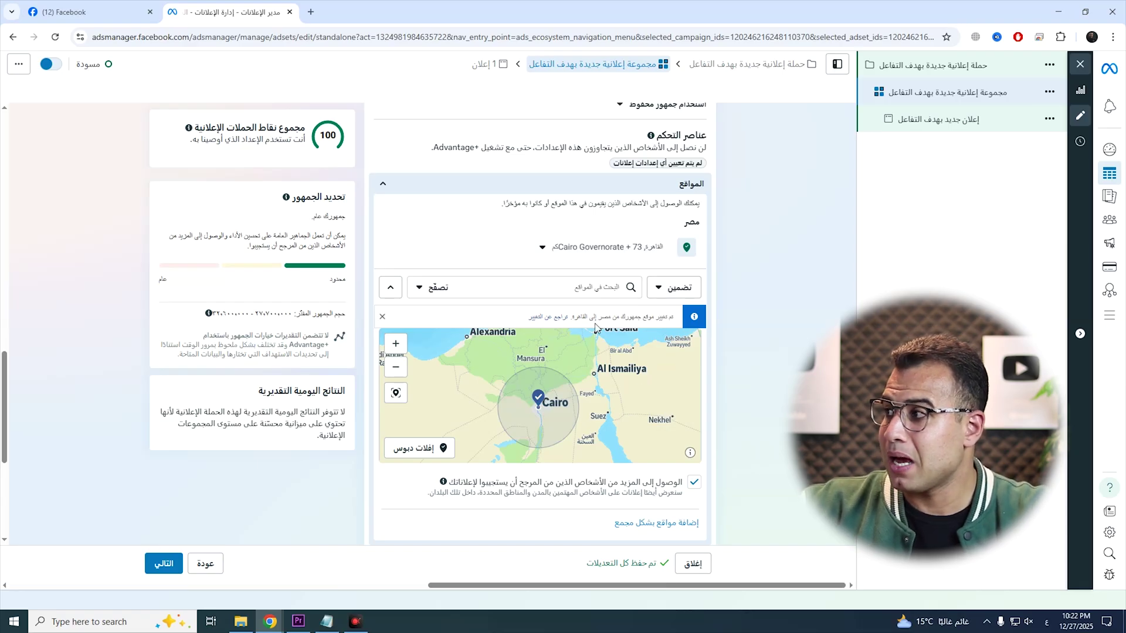
pyautogui.moveTo(288, 317); pyautogui.dragTo(226, 317)
pyautogui.moveTo(326, 314); pyautogui.dragTo(217, 339)
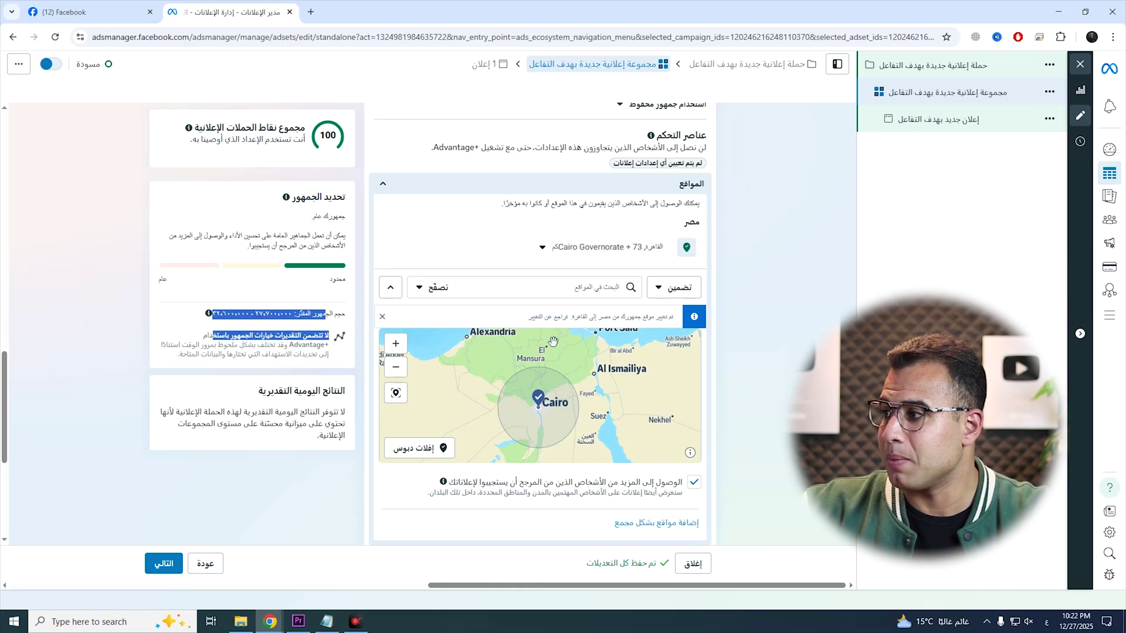
# - Show the additional audience controls (عرض المزيد من عناصر التحكم) below the location settings
pyautogui.click(747, 322)
pyautogui.scroll(-1, 736, 325)
pyautogui.scroll(-3, 734, 326)
pyautogui.scroll(-1, 737, 316)
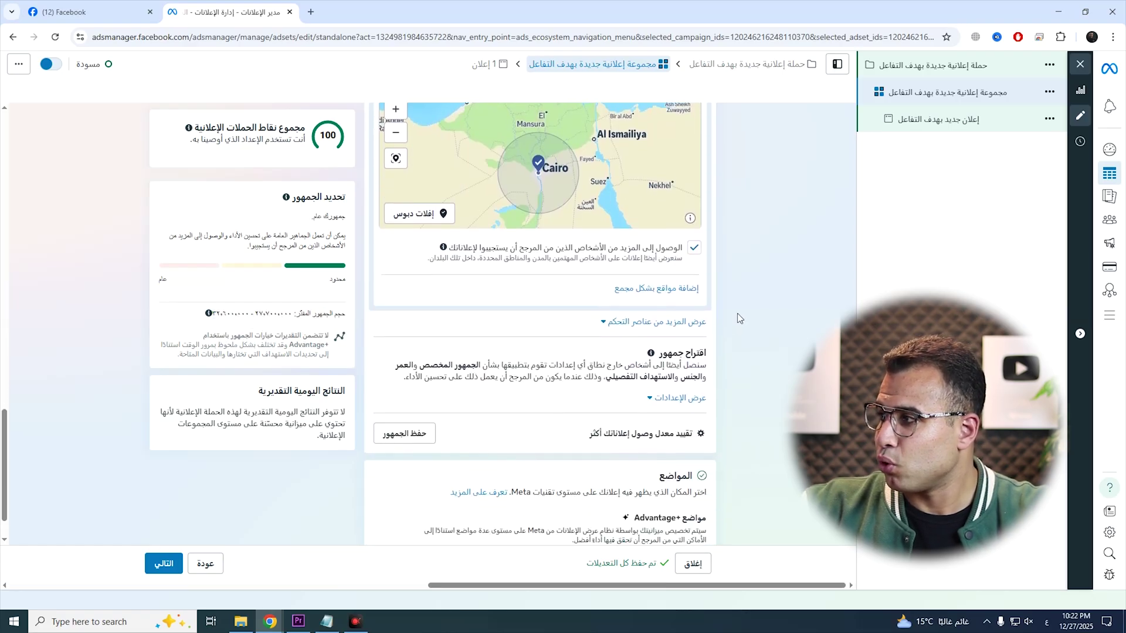
pyautogui.scroll(5, 737, 307)
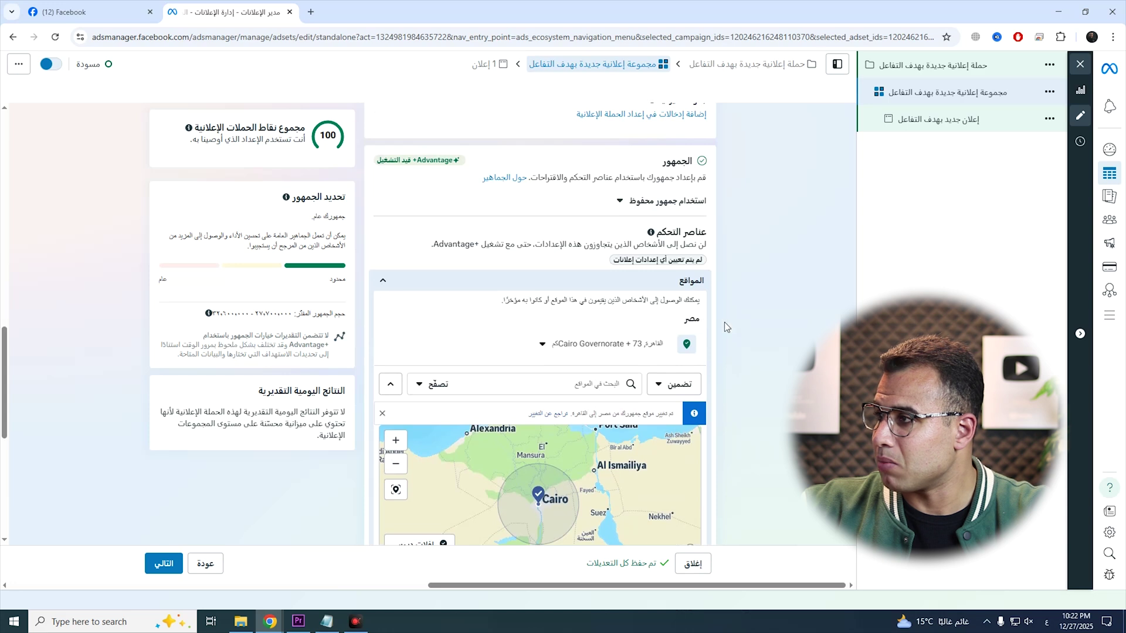
pyautogui.scroll(-3, 736, 308)
pyautogui.scroll(-2, 632, 373)
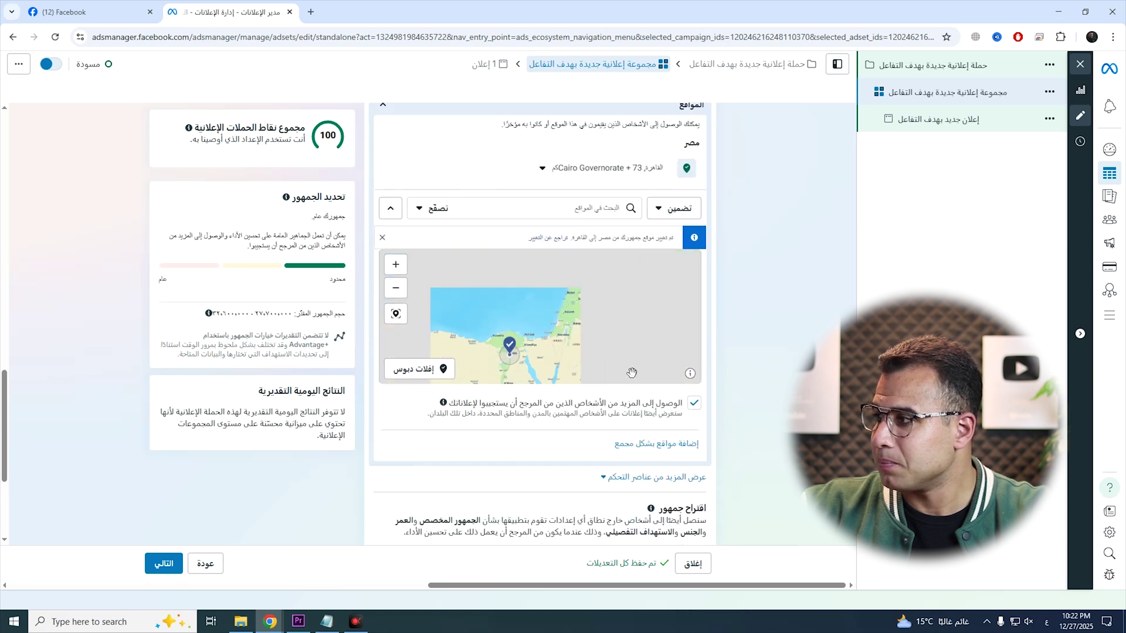
pyautogui.scroll(-4, 736, 446)
pyautogui.click(694, 302)
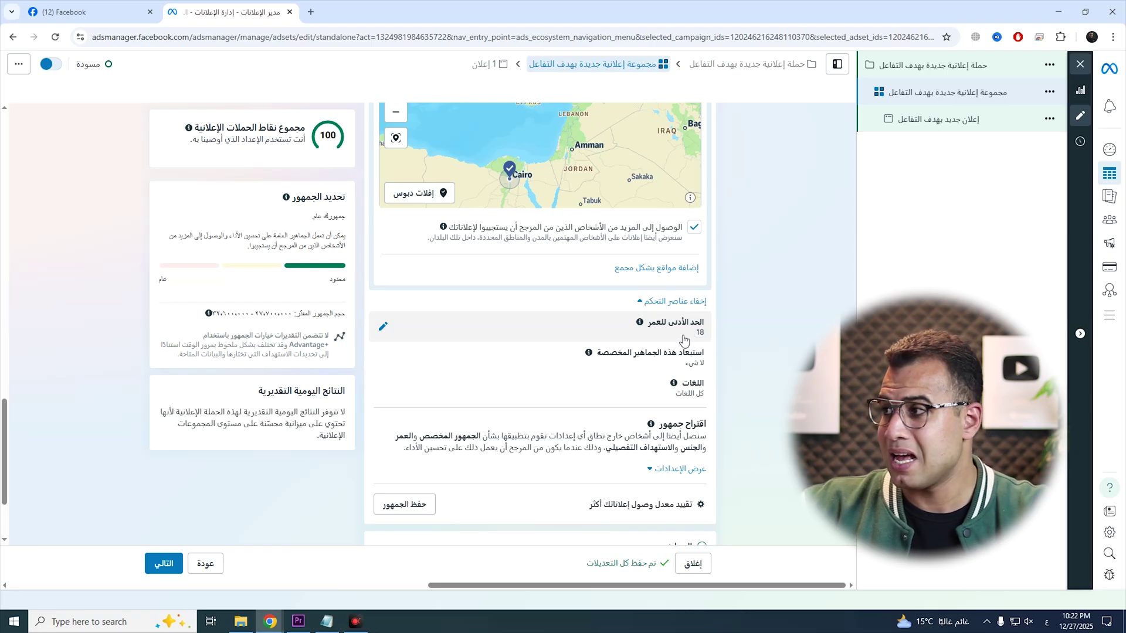
# - Review the minimum age options (الحد الأدنى للعمر) and open the custom audience exclusion setting (استبعاد هذه الجماهير المخصصة)
pyautogui.click(382, 326)
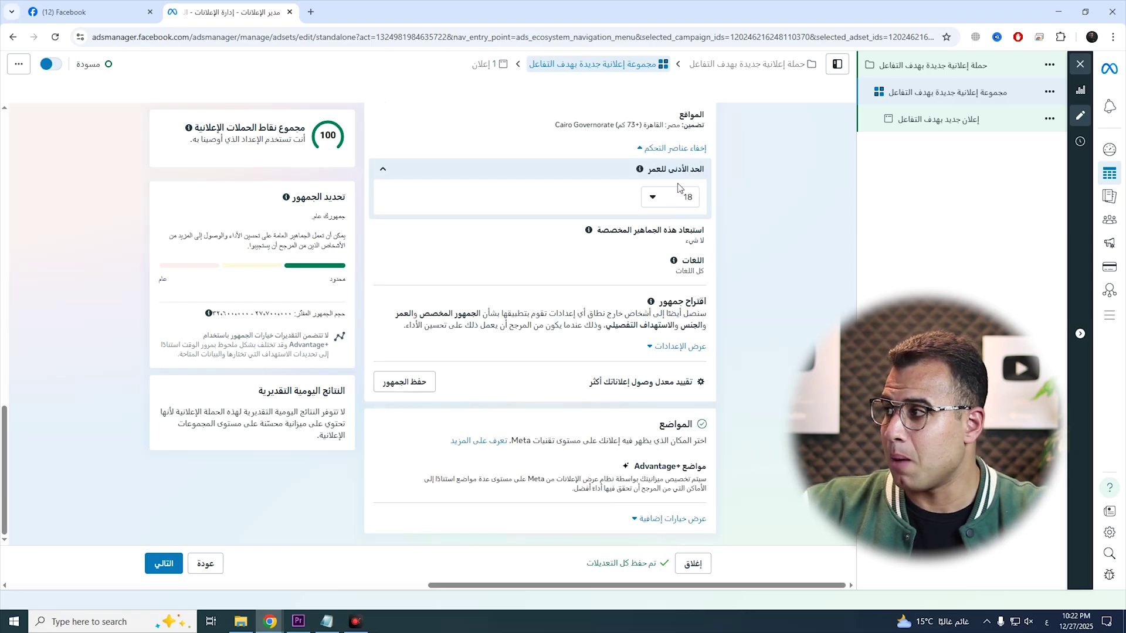
pyautogui.click(679, 201)
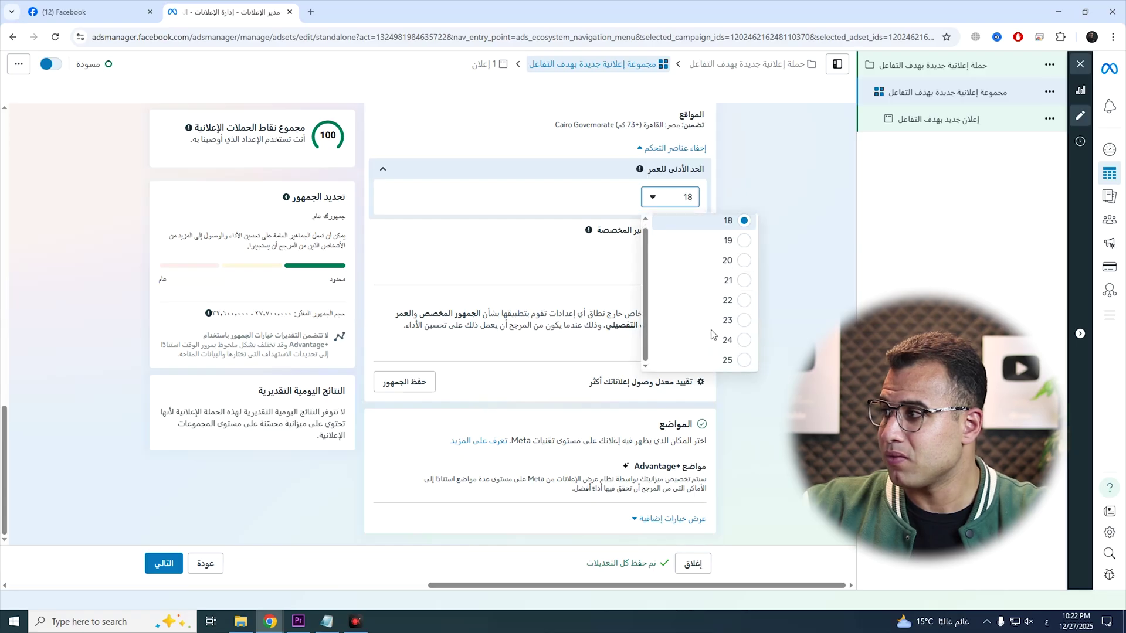
pyautogui.click(797, 328)
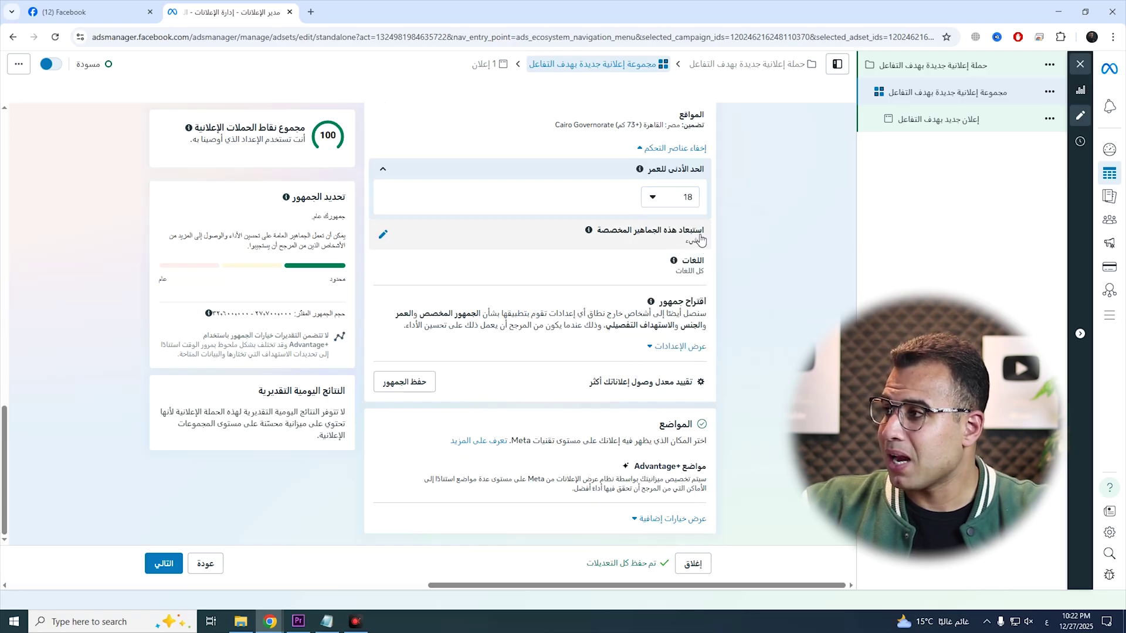
pyautogui.click(623, 234)
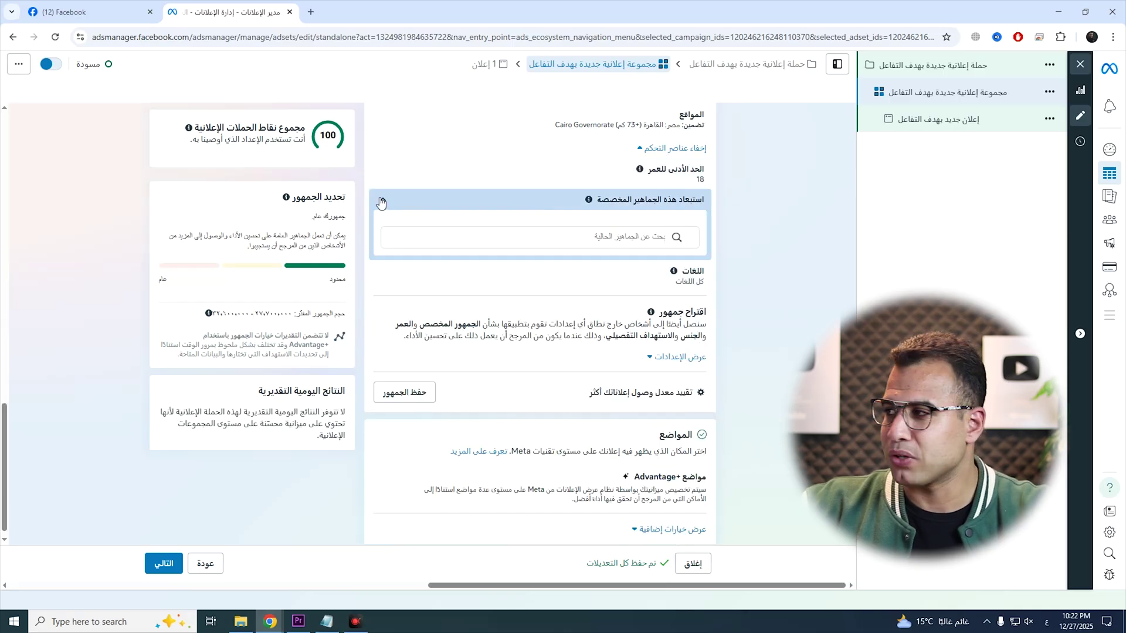
# - Limit the audience languages (اللغات) to Arabic (العربية) and English, all variants (الإنجليزية (الكل))
pyautogui.click(687, 280)
pyautogui.click(674, 286)
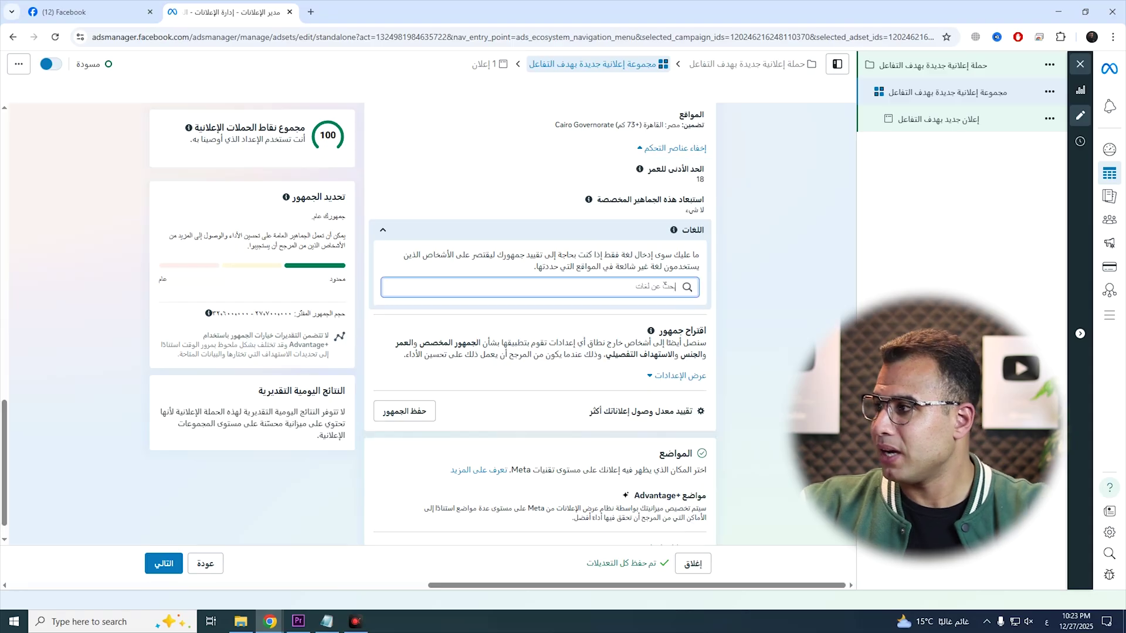
pyautogui.write('العر')
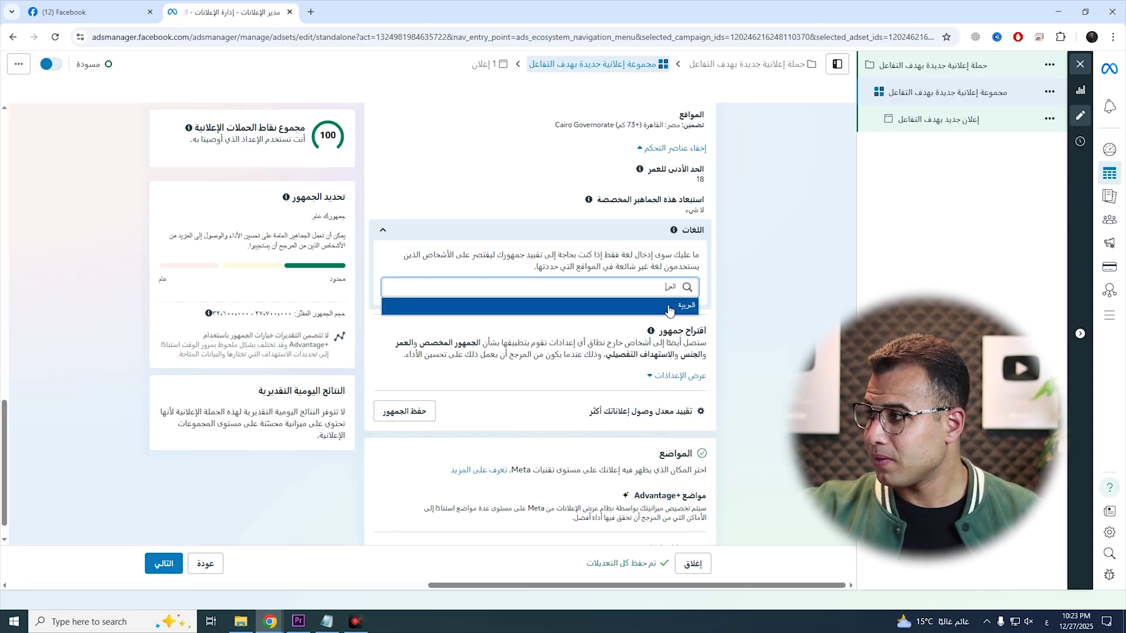
pyautogui.click(666, 306)
pyautogui.write('الإ')
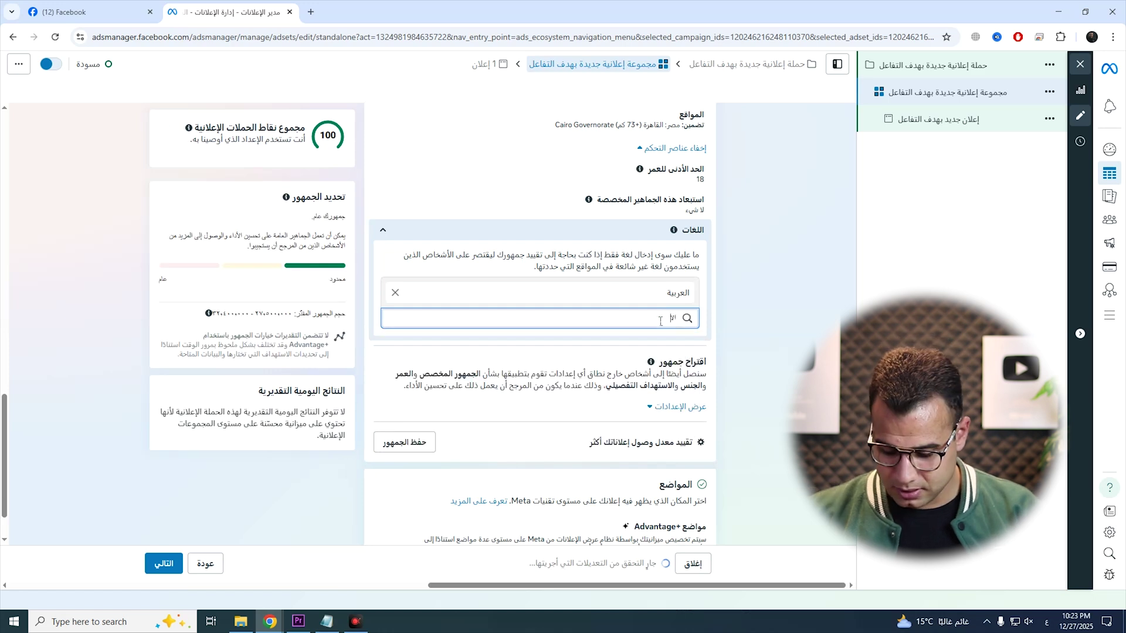
pyautogui.write('ن')
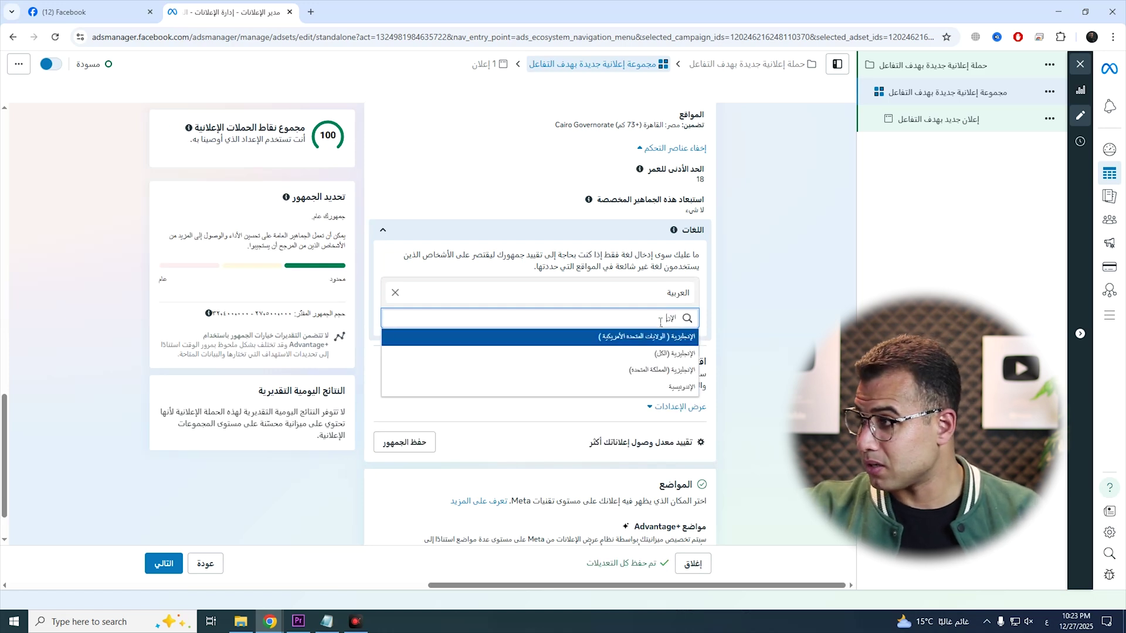
pyautogui.click(683, 359)
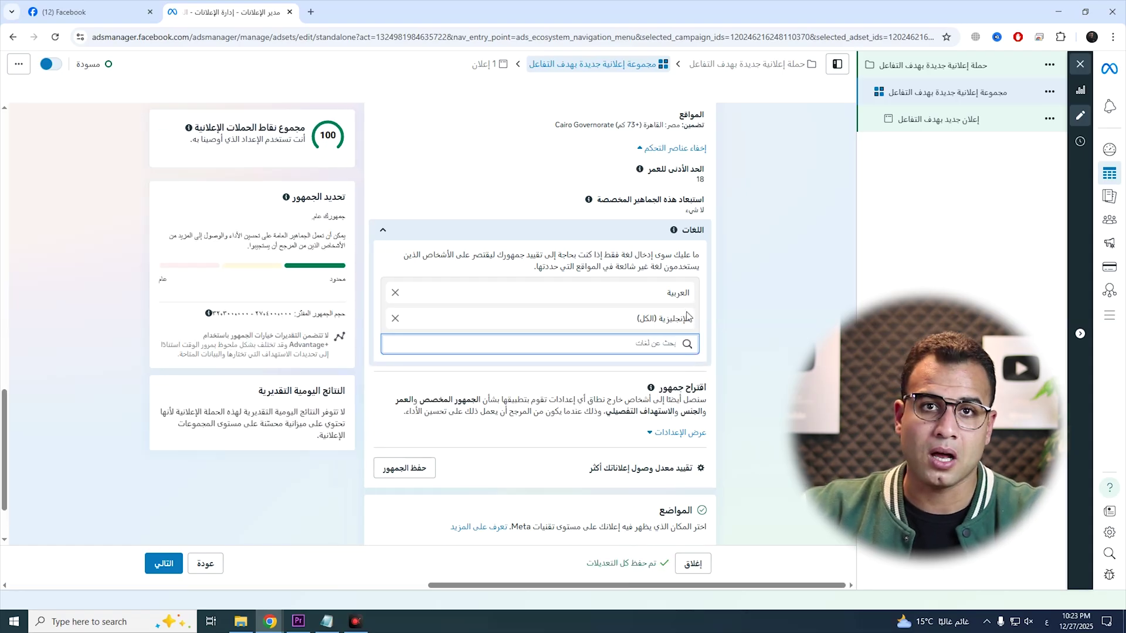
# - Show the audience suggestion (اقتراح جمهور) settings below the language controls
pyautogui.scroll(-1, 703, 346)
pyautogui.click(695, 347)
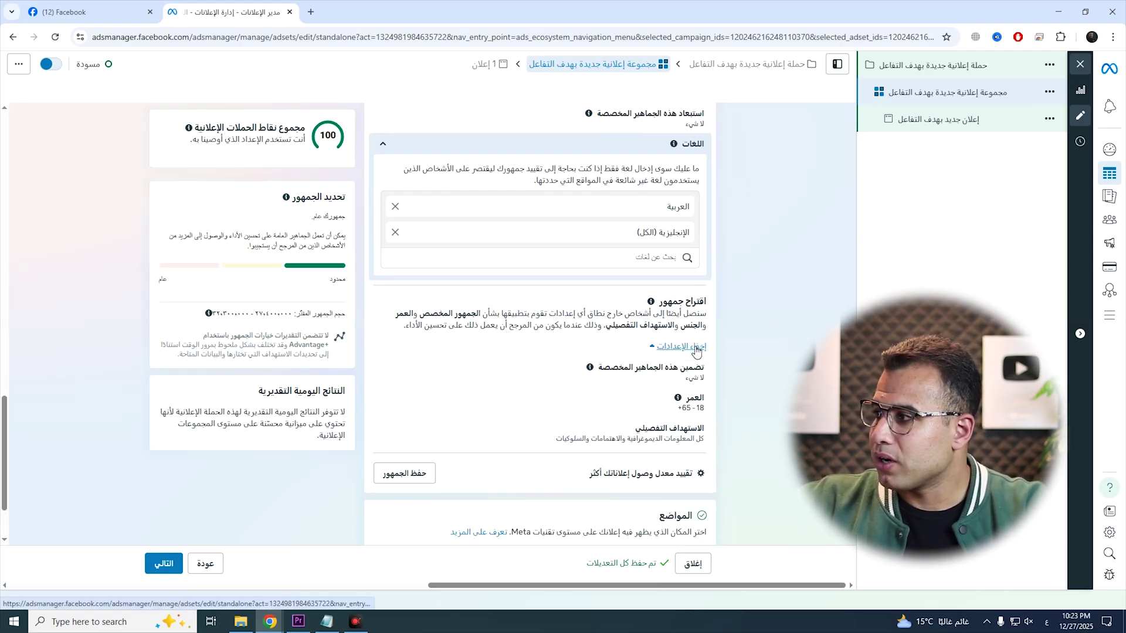
pyautogui.scroll(-1, 704, 376)
pyautogui.scroll(-1, 704, 376)
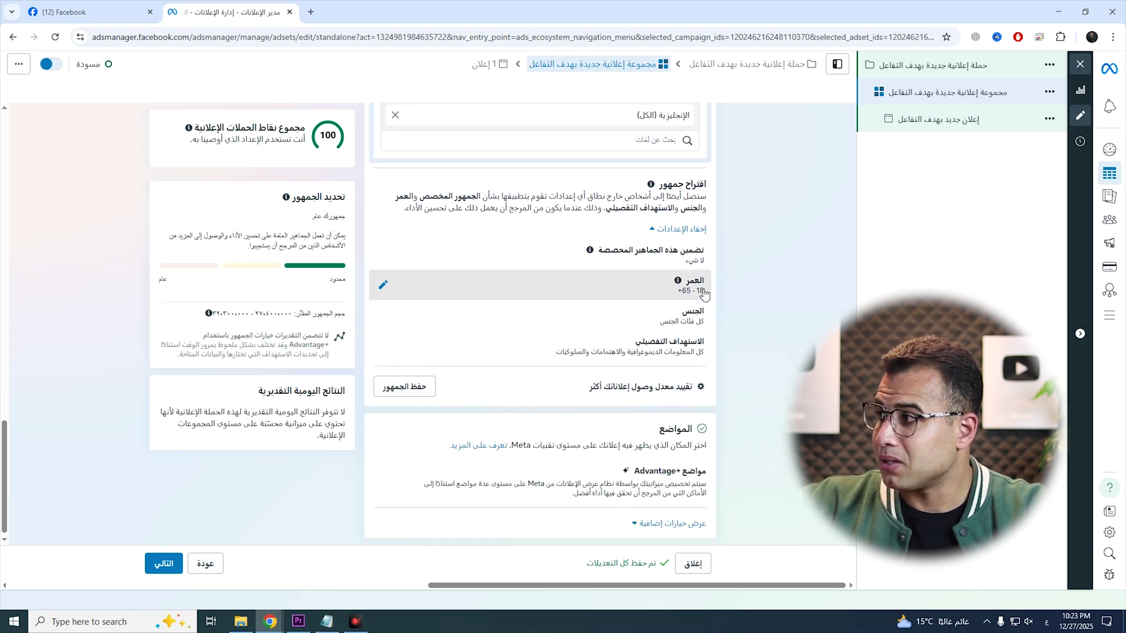
# - Review the lower age limits available for the suggested audience's age range (العمر)
pyautogui.click(706, 289)
pyautogui.click(680, 273)
pyautogui.scroll(-12, 699, 315)
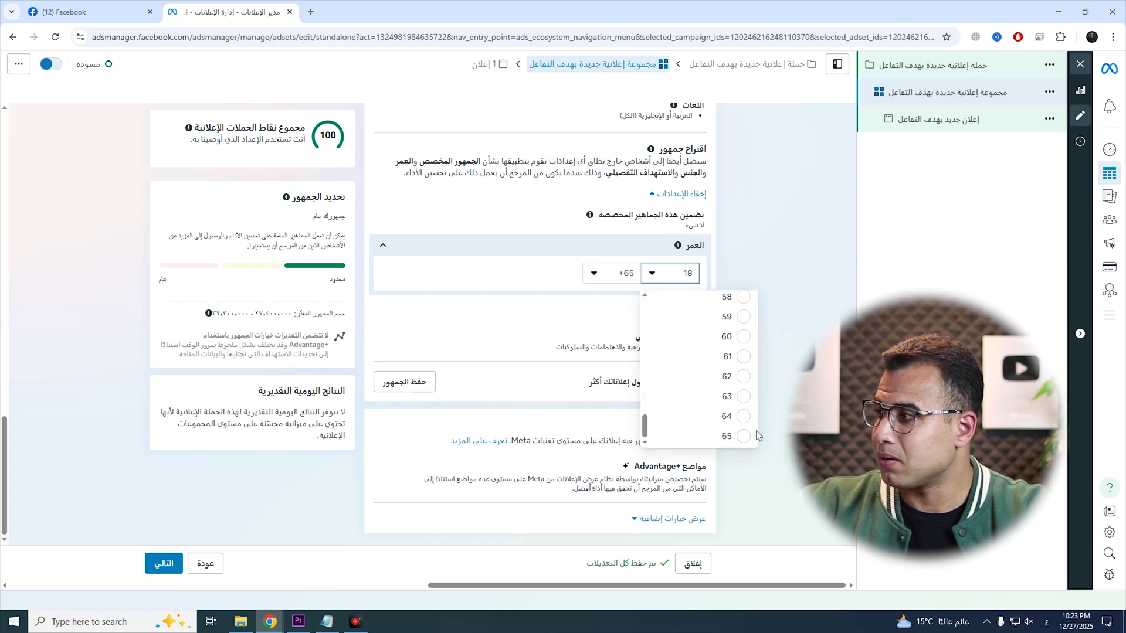
pyautogui.click(761, 434)
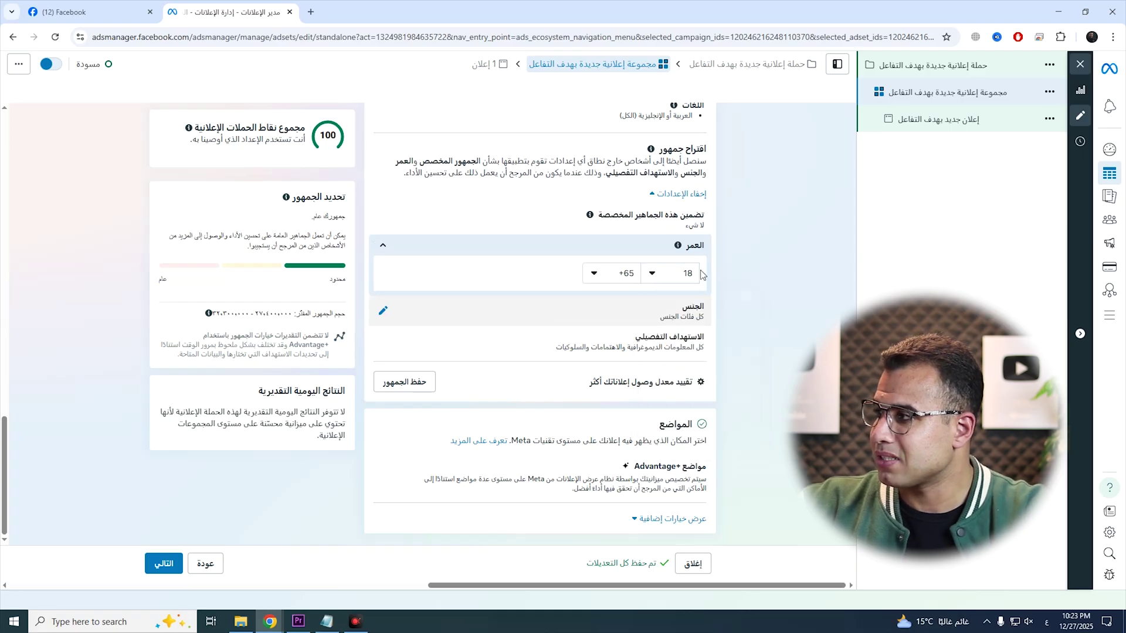
pyautogui.click(651, 272)
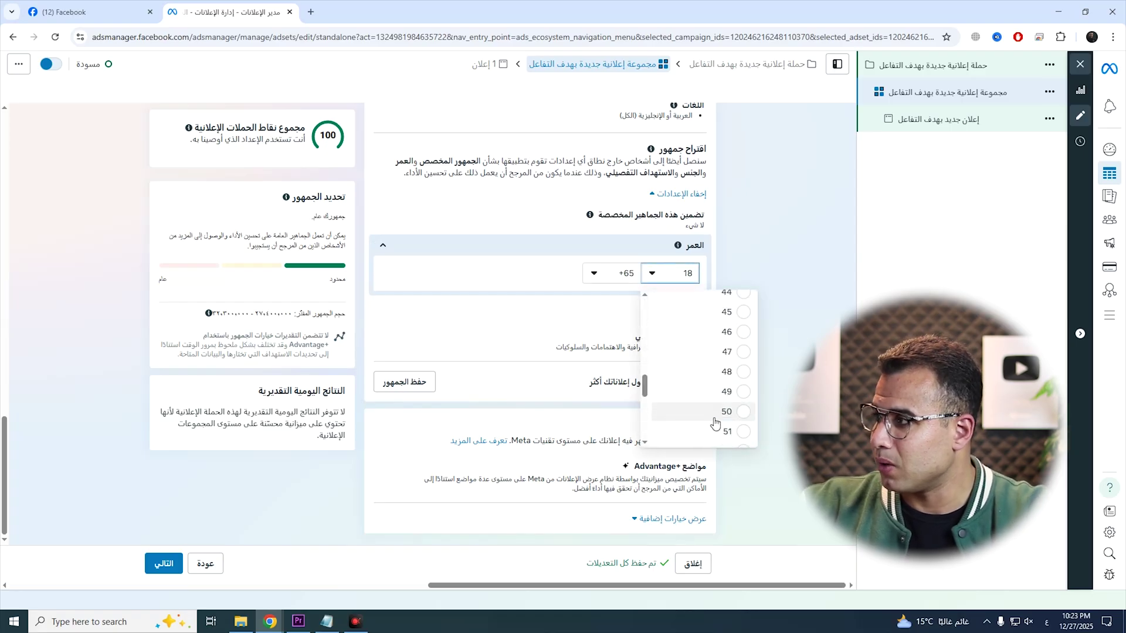
pyautogui.click(695, 304)
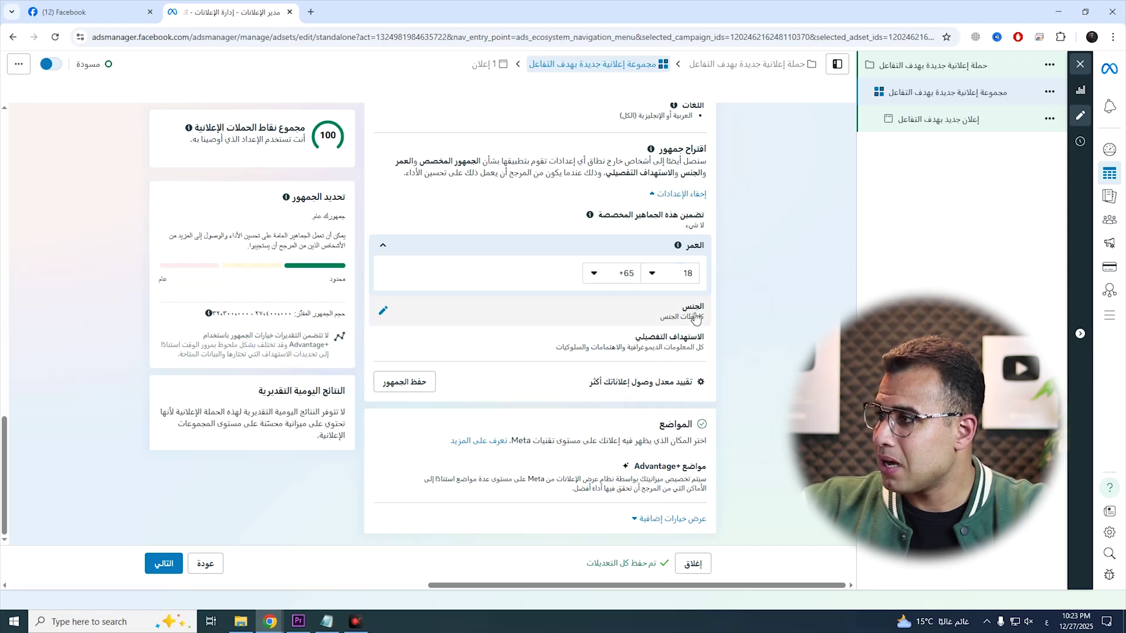
# - Try the women (النساء) and men (الرجال) gender options for the suggested audience and return to all (الكل)
pyautogui.click(477, 318)
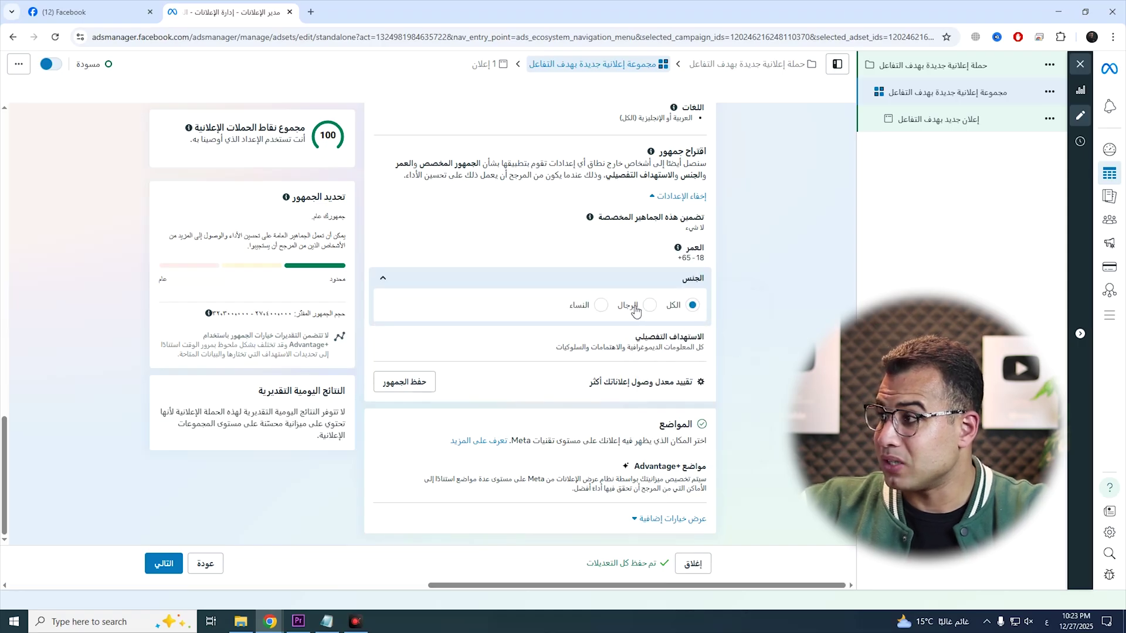
pyautogui.click(599, 307)
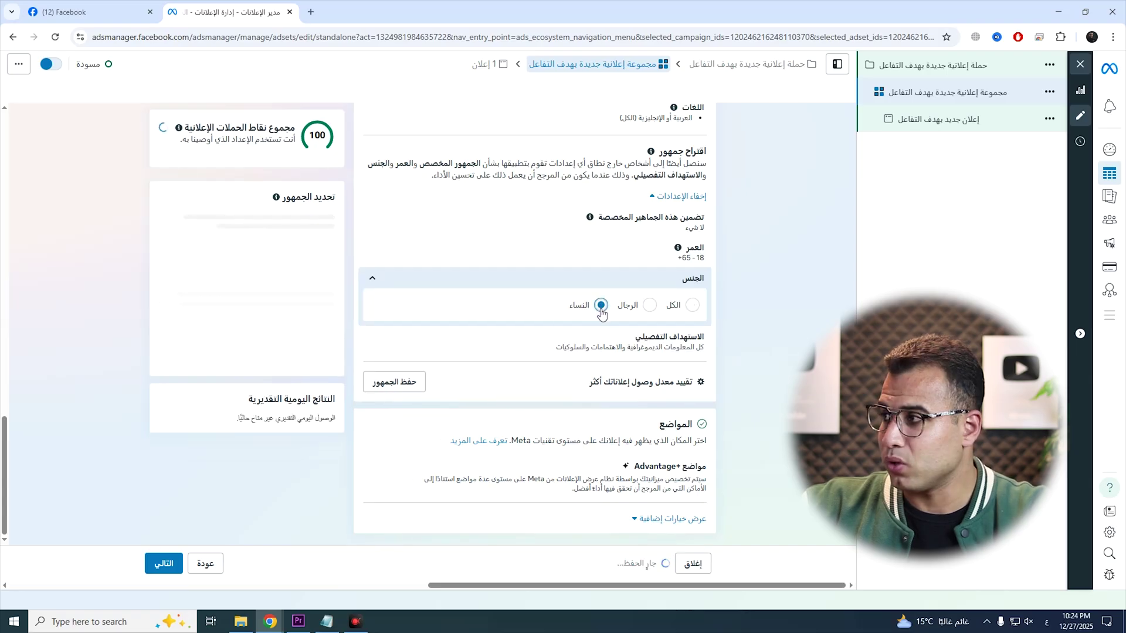
pyautogui.click(649, 305)
pyautogui.click(692, 305)
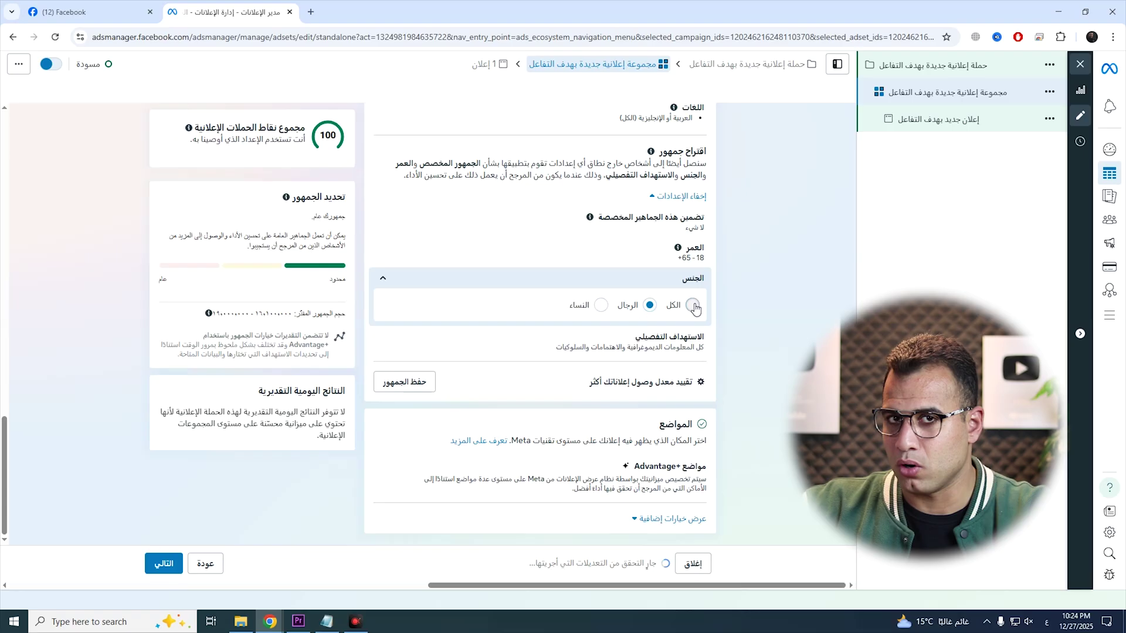
# - Open detailed targeting (الاستهداف التفصيلي), try a first interest search, and clear the search text
pyautogui.click(674, 345)
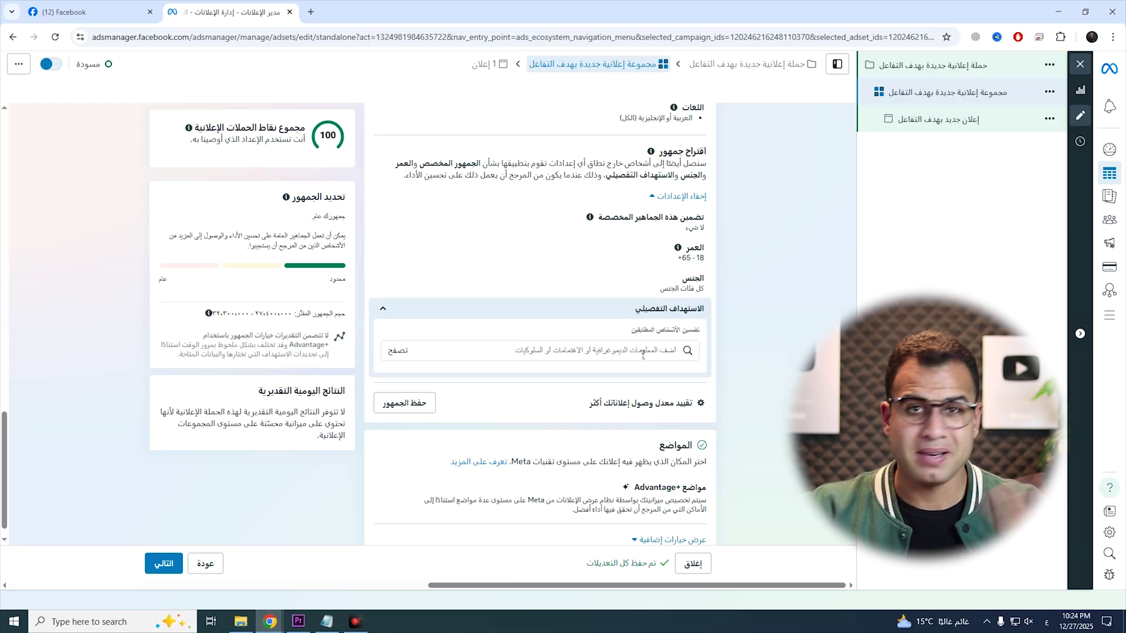
pyautogui.click(642, 354)
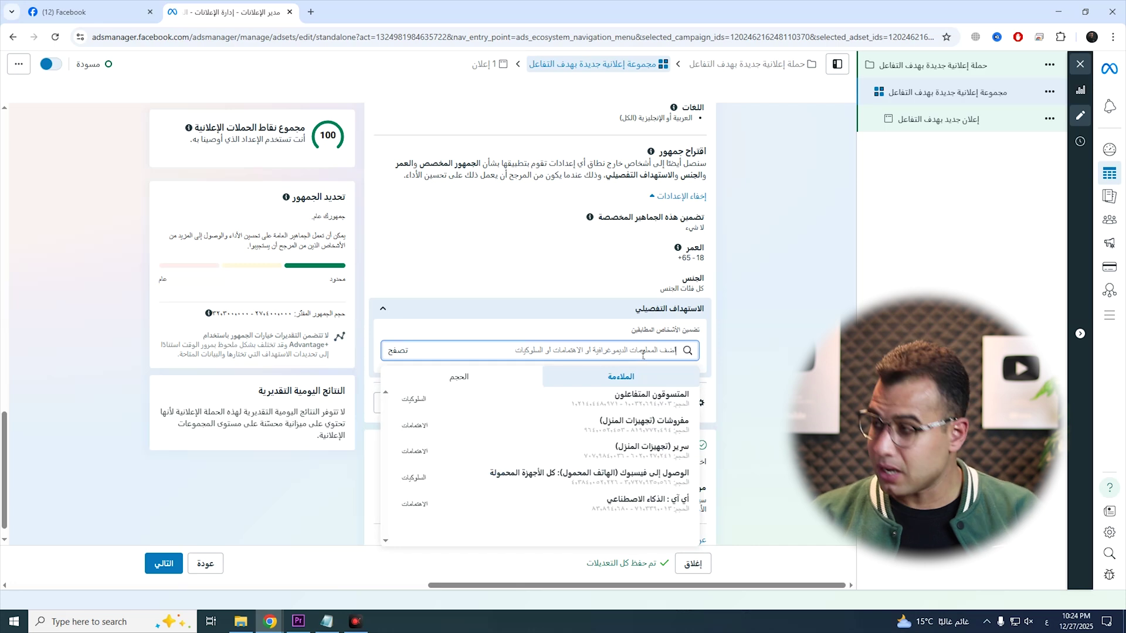
pyautogui.write('القا')
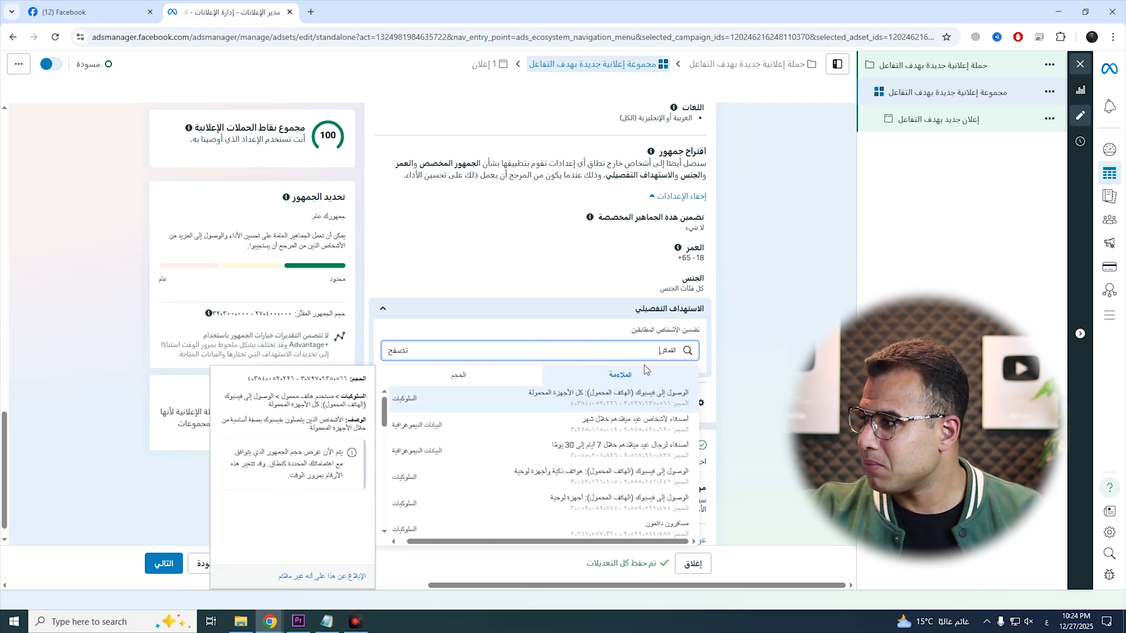
pyautogui.scroll(-5, 653, 446)
pyautogui.press('BackSpace')
pyautogui.press('BackSpace')
pyautogui.press('BackSpace')
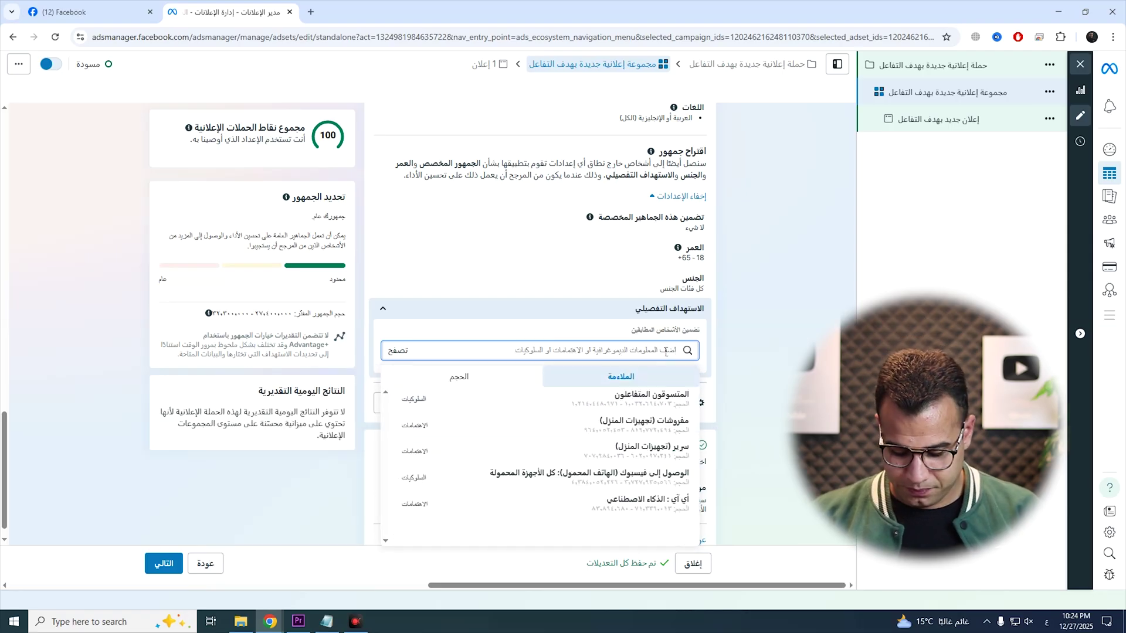
# - Search detailed targeting for curtains (ستائر), look through the suggestions, and clear the search text
pyautogui.write('سيار')
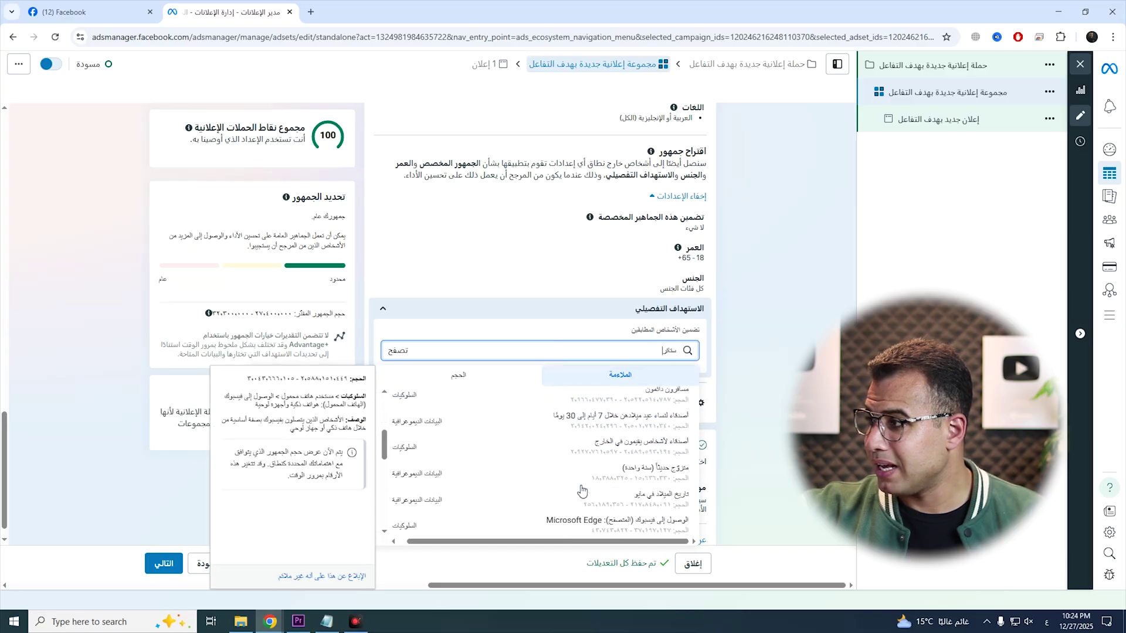
pyautogui.scroll(-5, 581, 491)
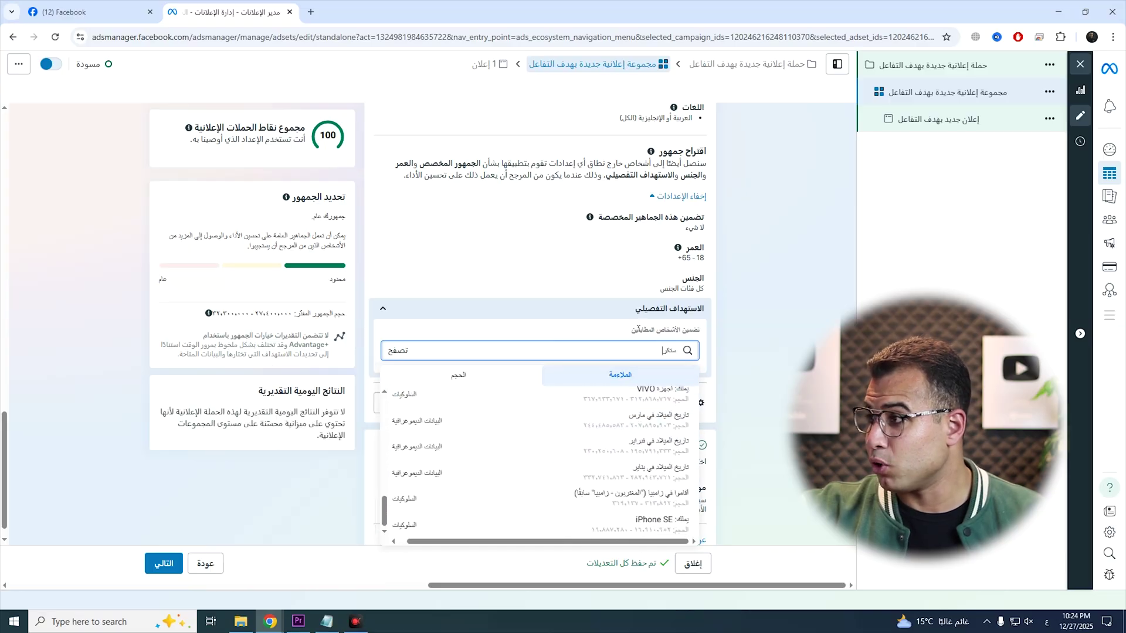
pyautogui.press('BackSpace')
pyautogui.press('BackSpace')
pyautogui.press('BackSpace')
pyautogui.press('BackSpace')
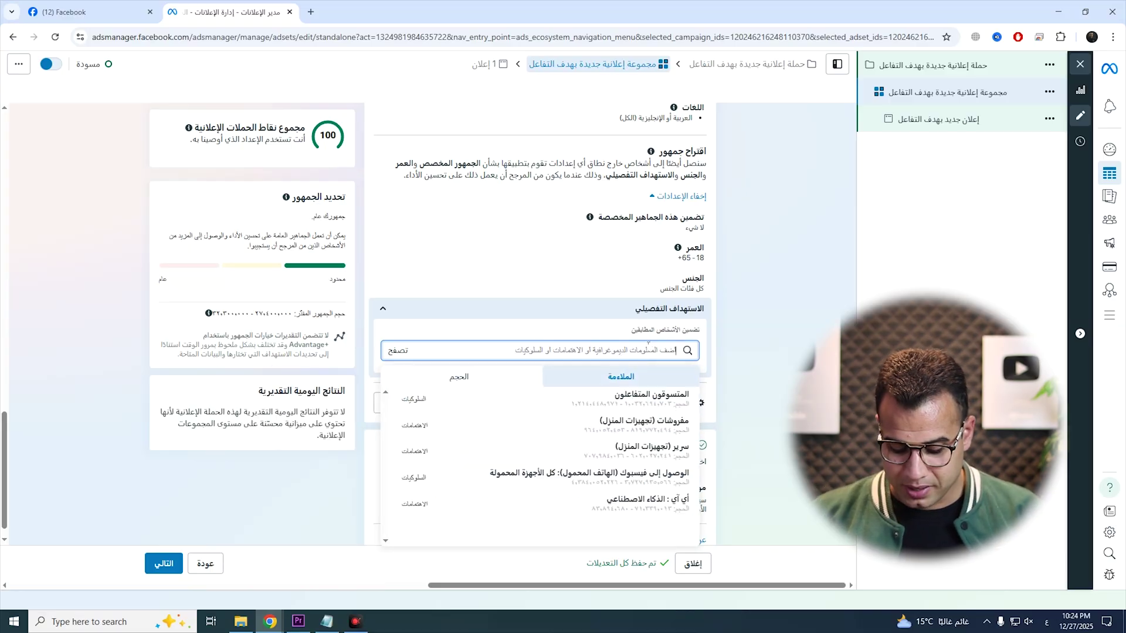
# - Add the interests سجاد (تجهيزات المنزل) and Furniture (home furnishings) to detailed targeting
pyautogui.write('سي')
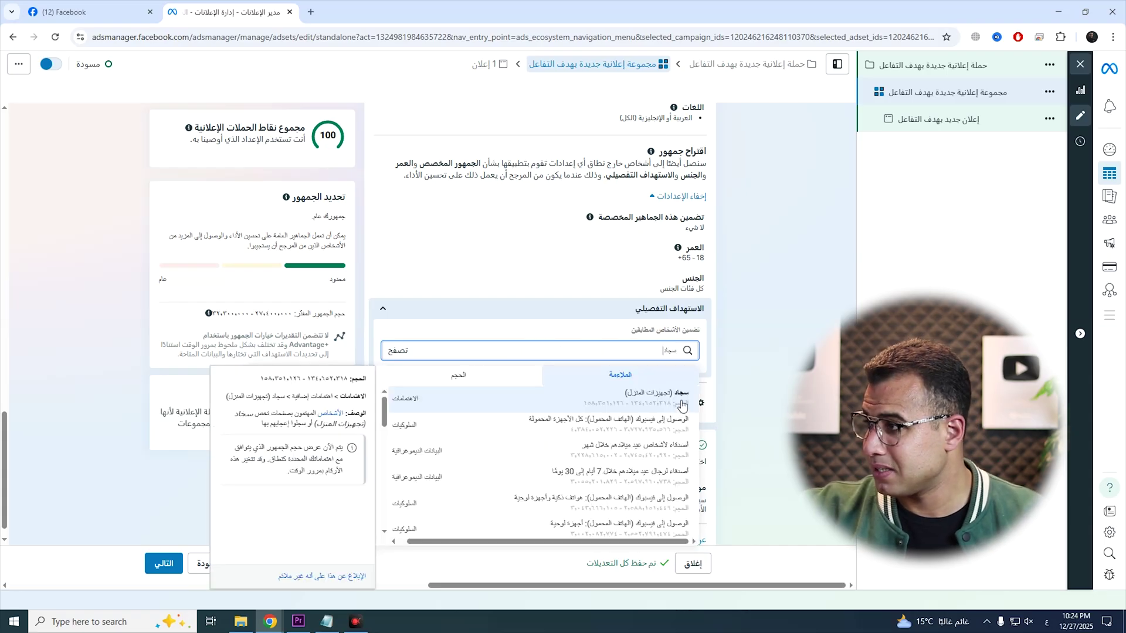
pyautogui.click(682, 403)
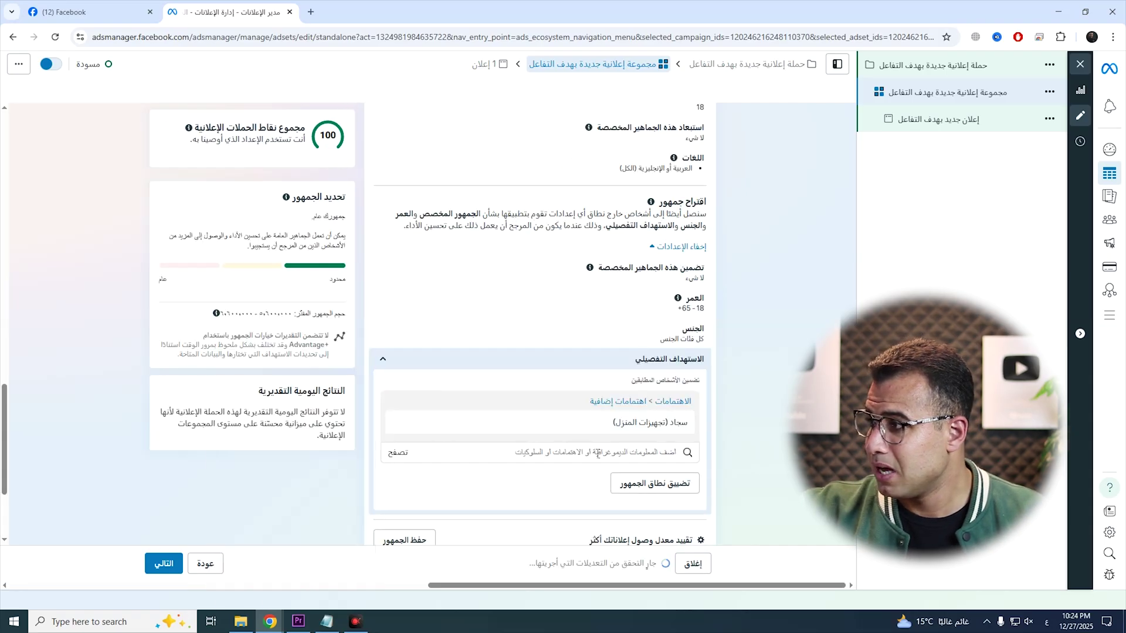
pyautogui.click(615, 451)
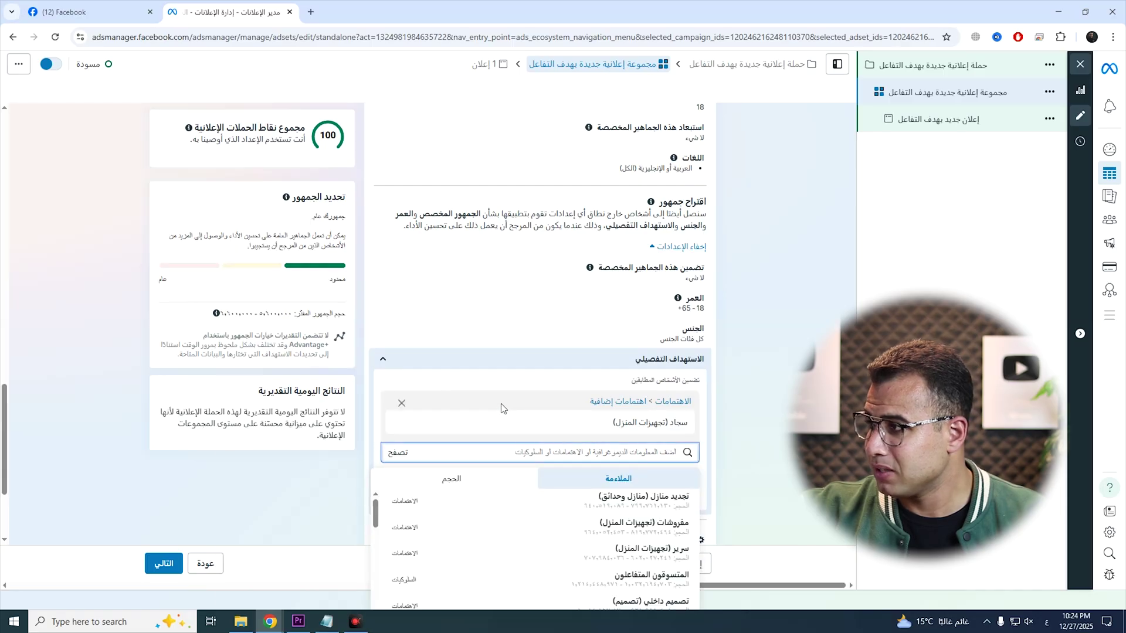
pyautogui.scroll(-2, 501, 407)
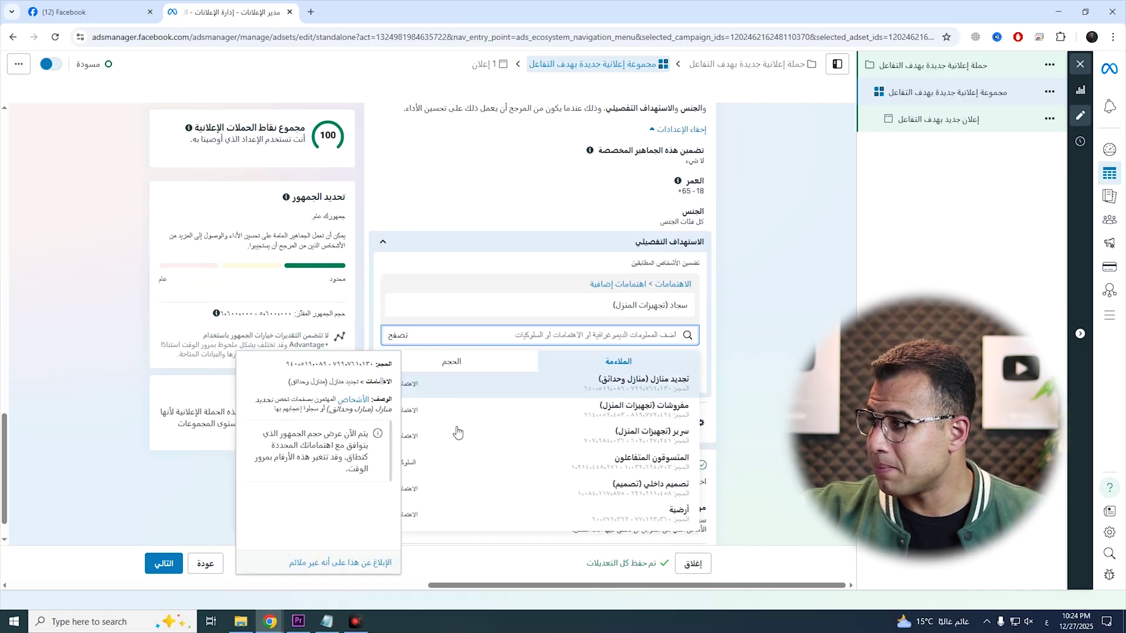
pyautogui.click(546, 419)
# - Add the engaged shoppers purchase behavior (المتسوقون المتفاعلون) from the detailed targeting suggestions
pyautogui.scroll(-2, 630, 477)
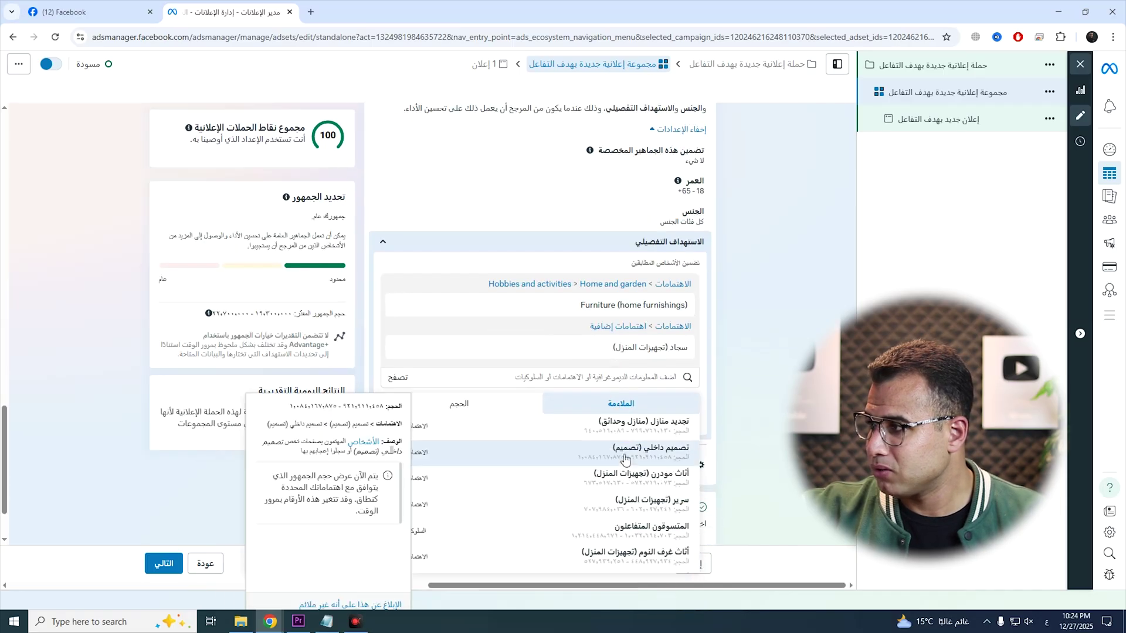
pyautogui.scroll(-3, 630, 478)
pyautogui.scroll(2, 639, 481)
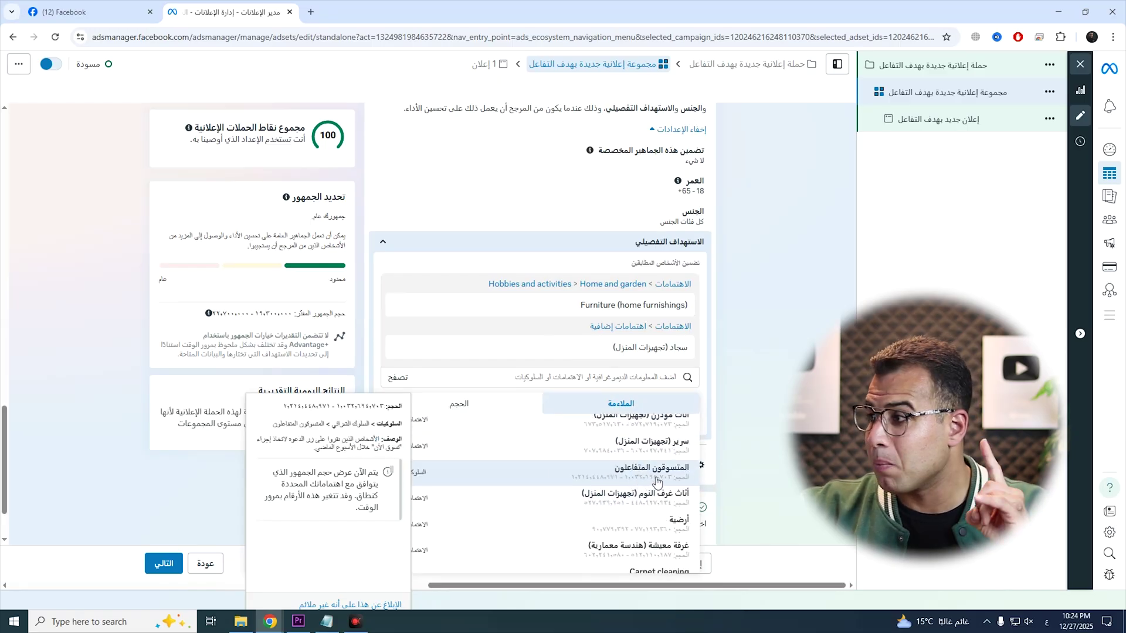
pyautogui.click(598, 482)
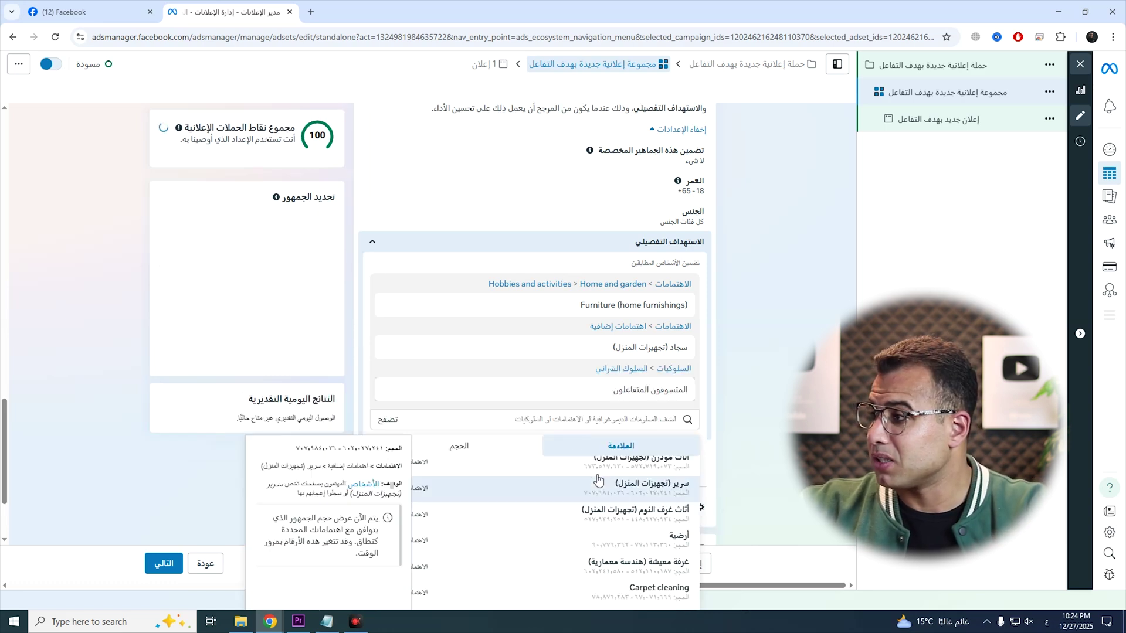
# - Find the curtain interest (ستارة) among the detailed targeting suggestions and add it to the audience
pyautogui.scroll(-4, 598, 493)
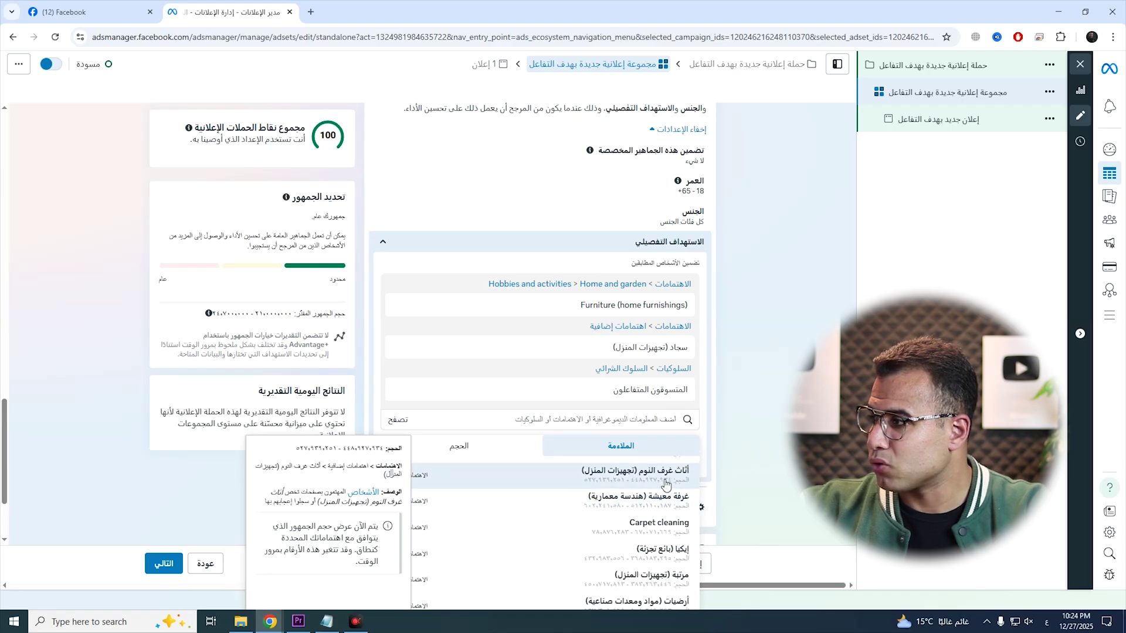
pyautogui.scroll(-1, 643, 486)
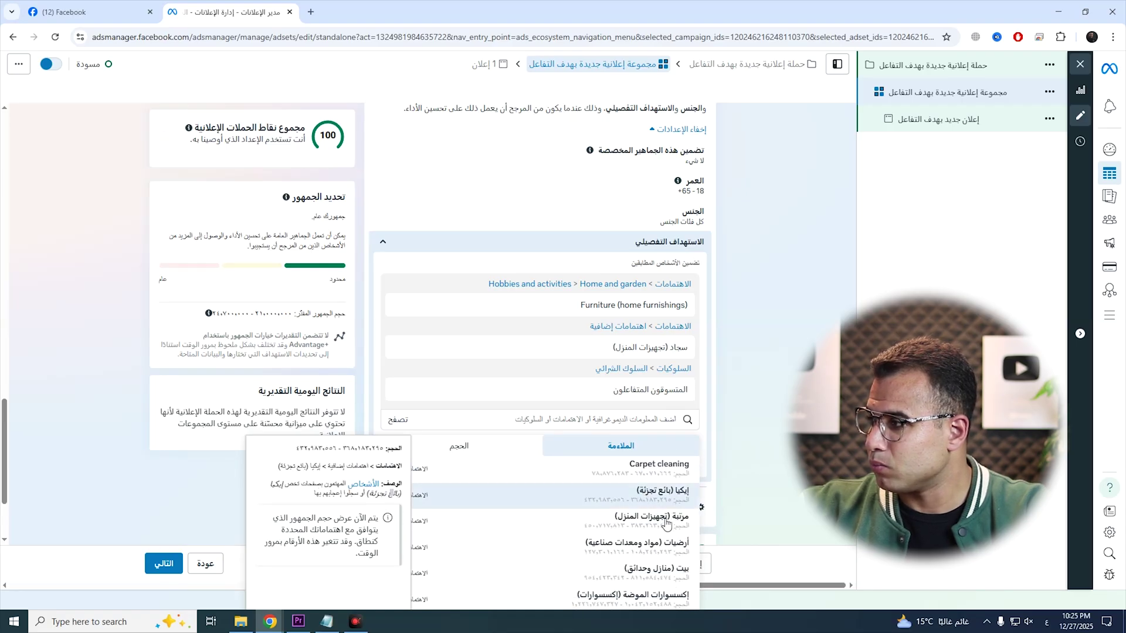
pyautogui.scroll(-1, 553, 532)
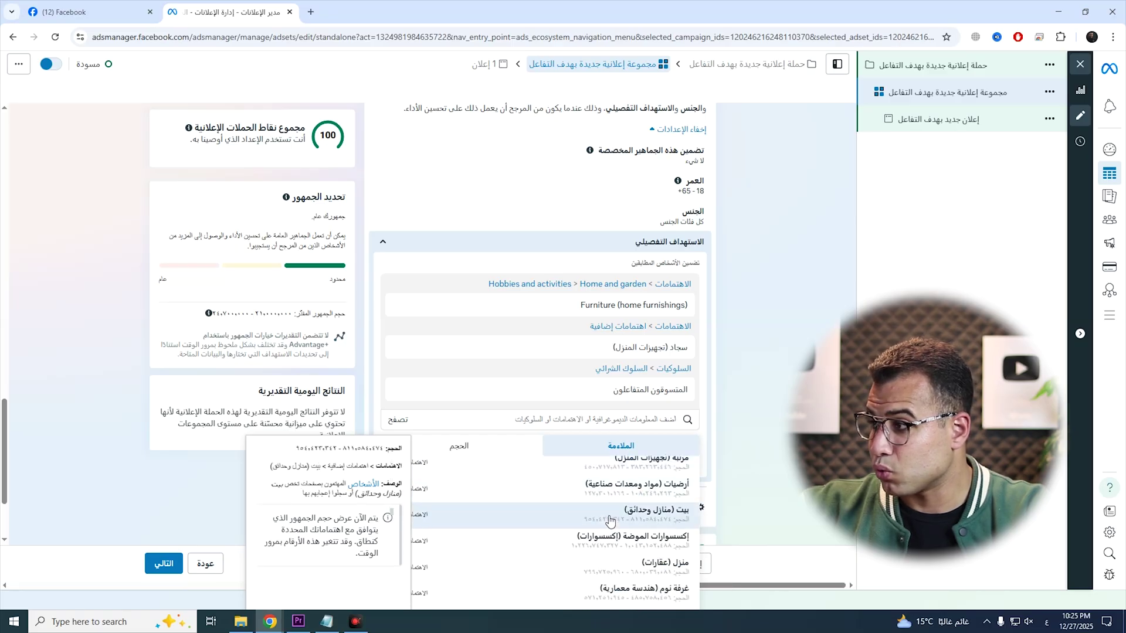
pyautogui.scroll(-2, 609, 540)
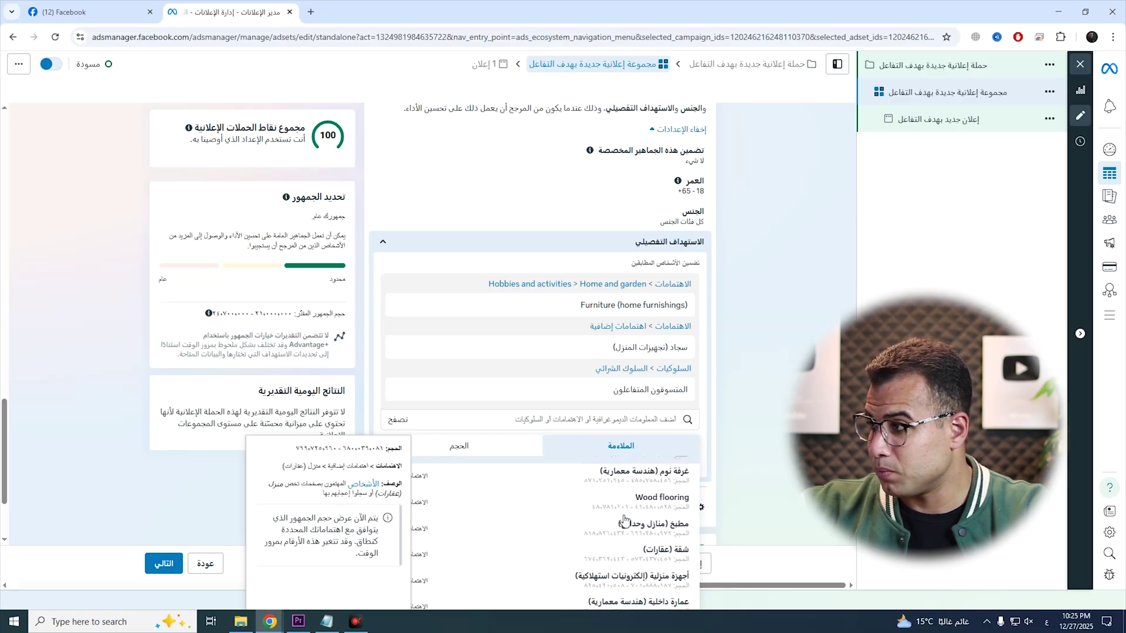
pyautogui.scroll(-3, 607, 486)
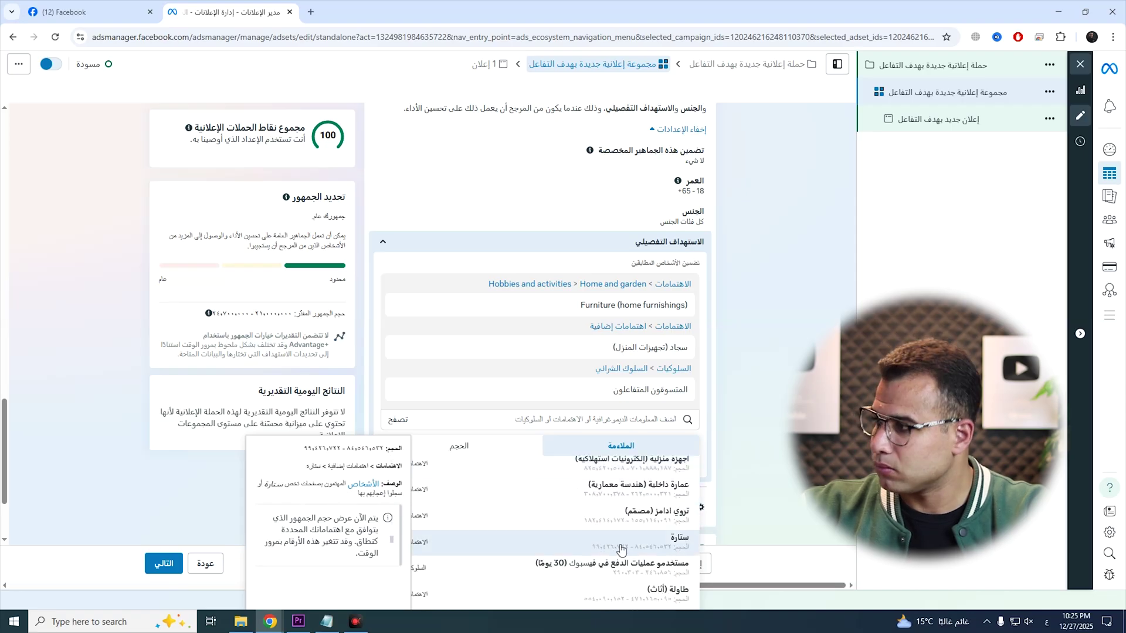
pyautogui.click(627, 538)
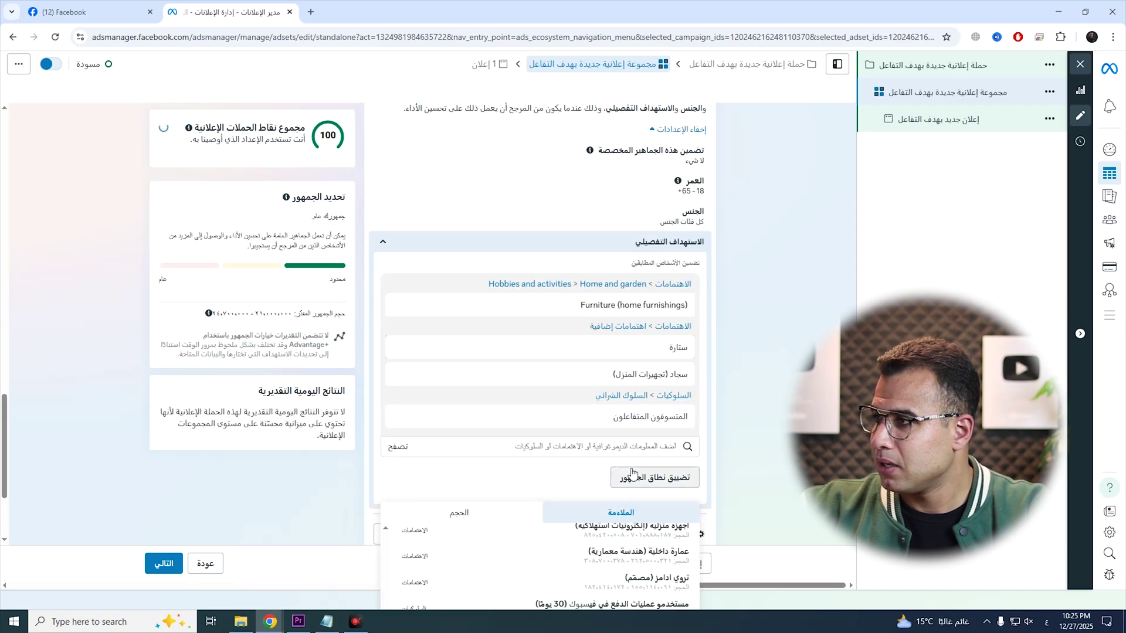
# - Check the estimated audience size, close the suggestions, and review the interests and behavior chosen in detailed targeting
pyautogui.moveTo(299, 314); pyautogui.dragTo(245, 315)
pyautogui.press('Escape')
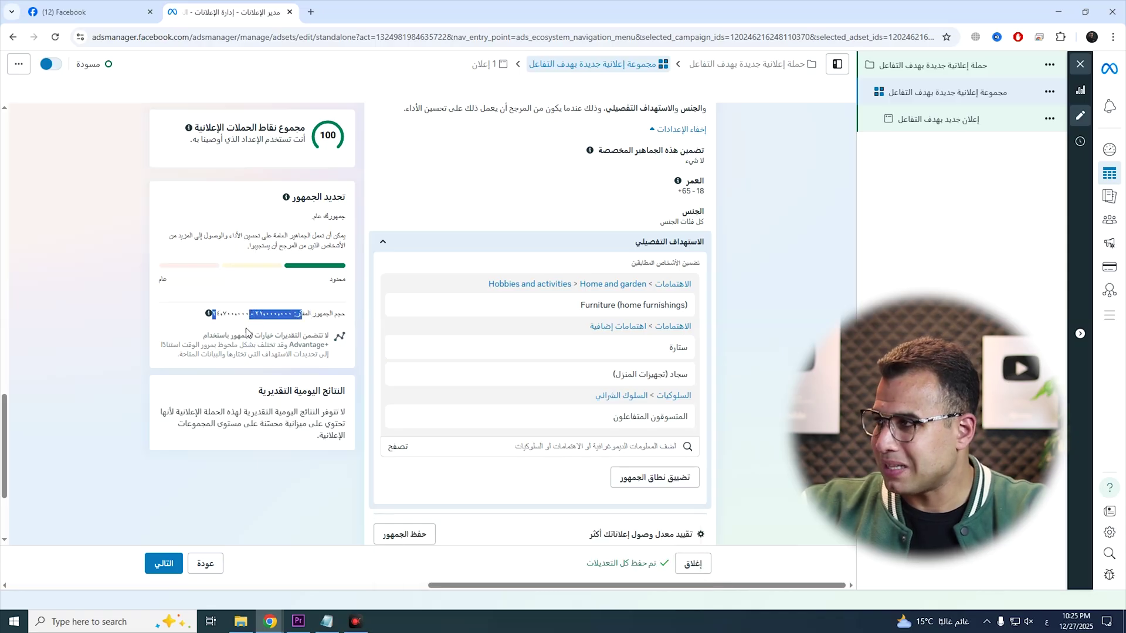
pyautogui.click(311, 484)
pyautogui.moveTo(504, 417)
pyautogui.scroll(-2, 537, 400)
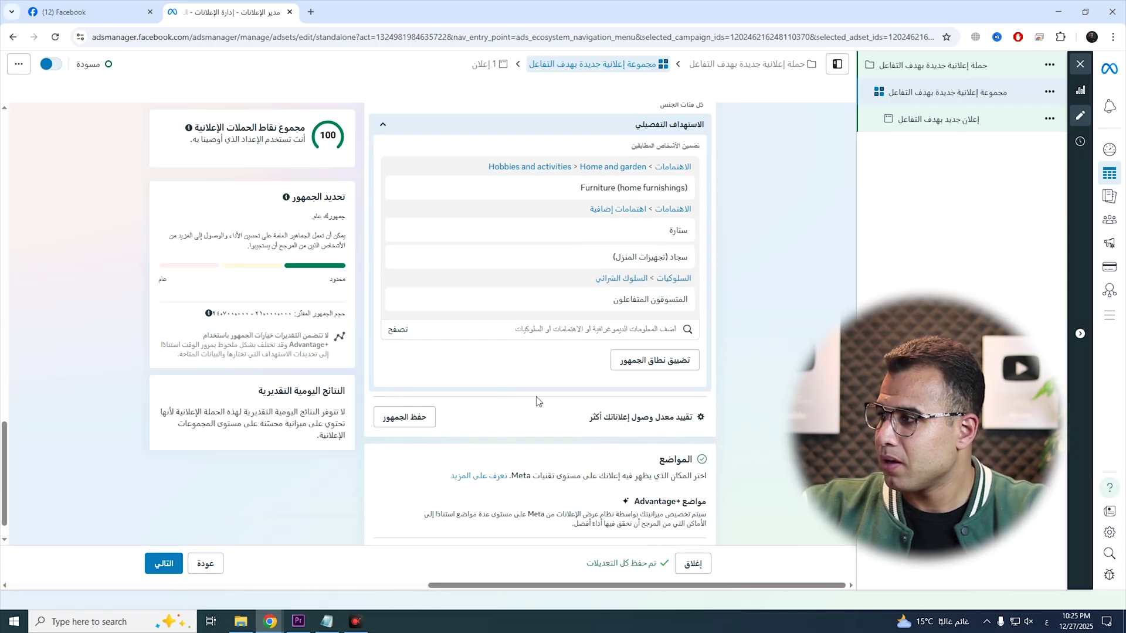
pyautogui.scroll(-1, 551, 413)
pyautogui.moveTo(649, 199)
pyautogui.scroll(1, 649, 203)
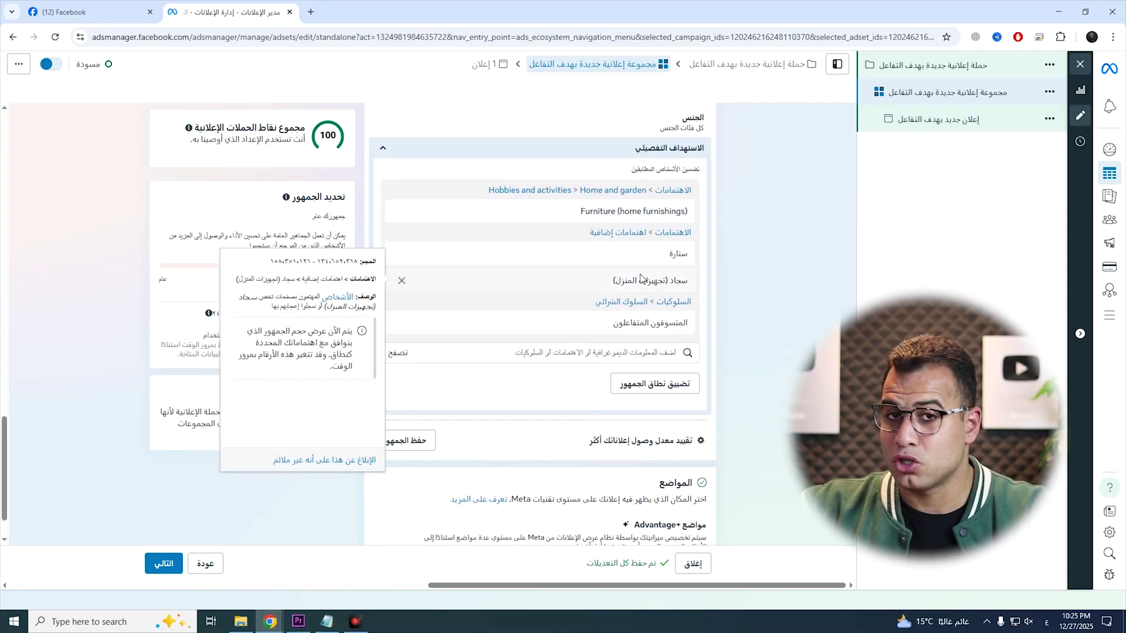
pyautogui.moveTo(413, 201)
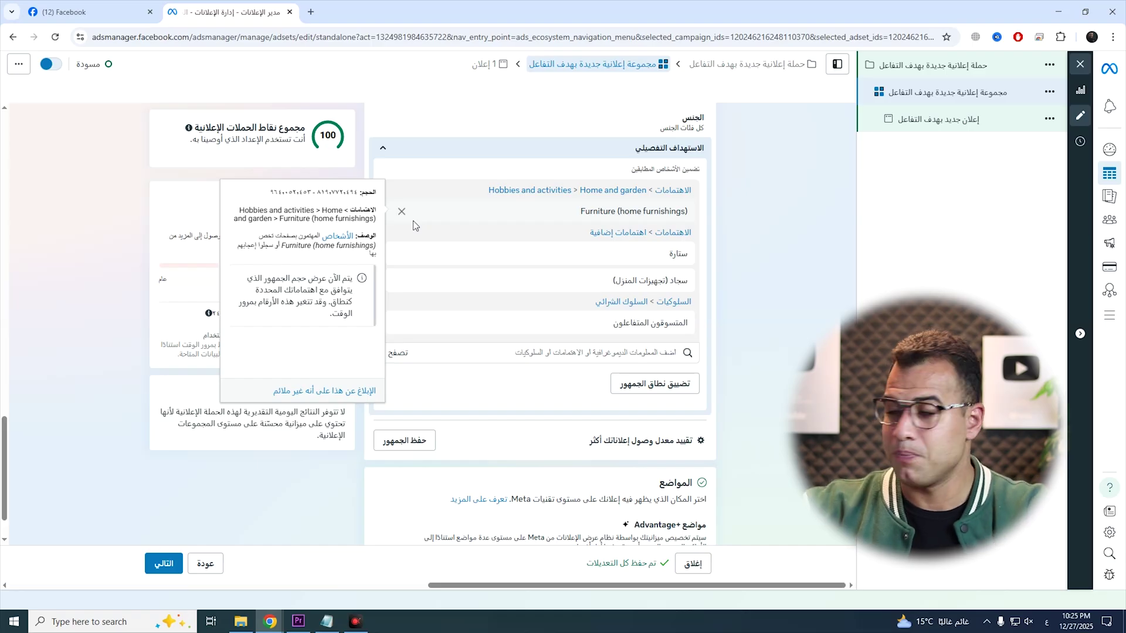
# - Switch the ad set's placements to manual (المواضع اليدوية) and check the campaign score
pyautogui.scroll(-1, 417, 216)
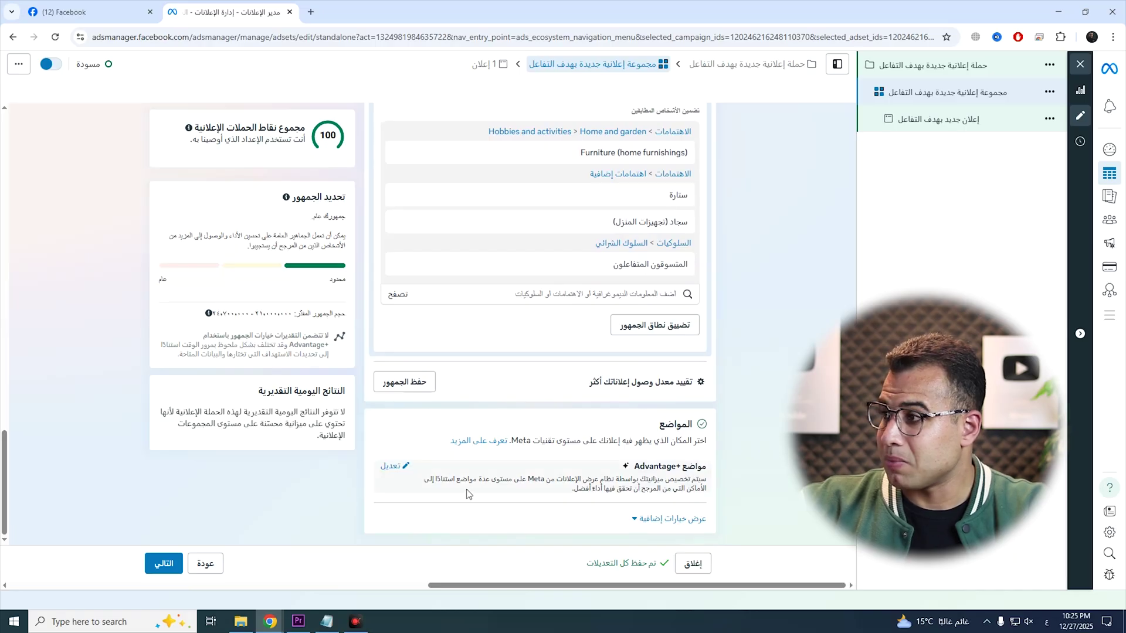
pyautogui.click(383, 473)
pyautogui.scroll(-1, 482, 410)
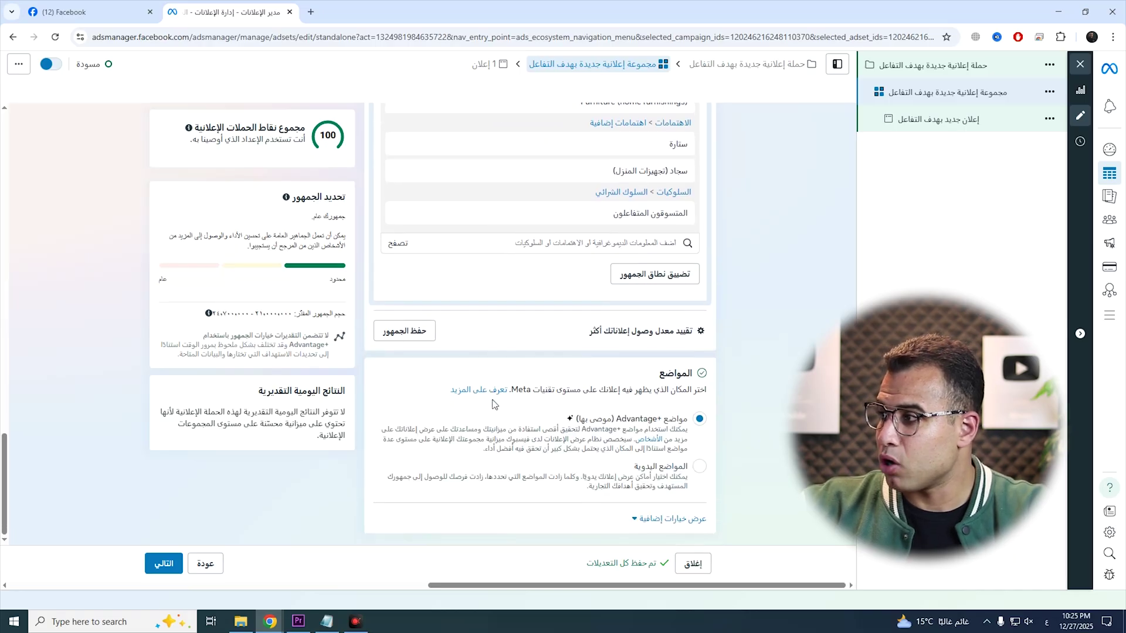
pyautogui.click(692, 469)
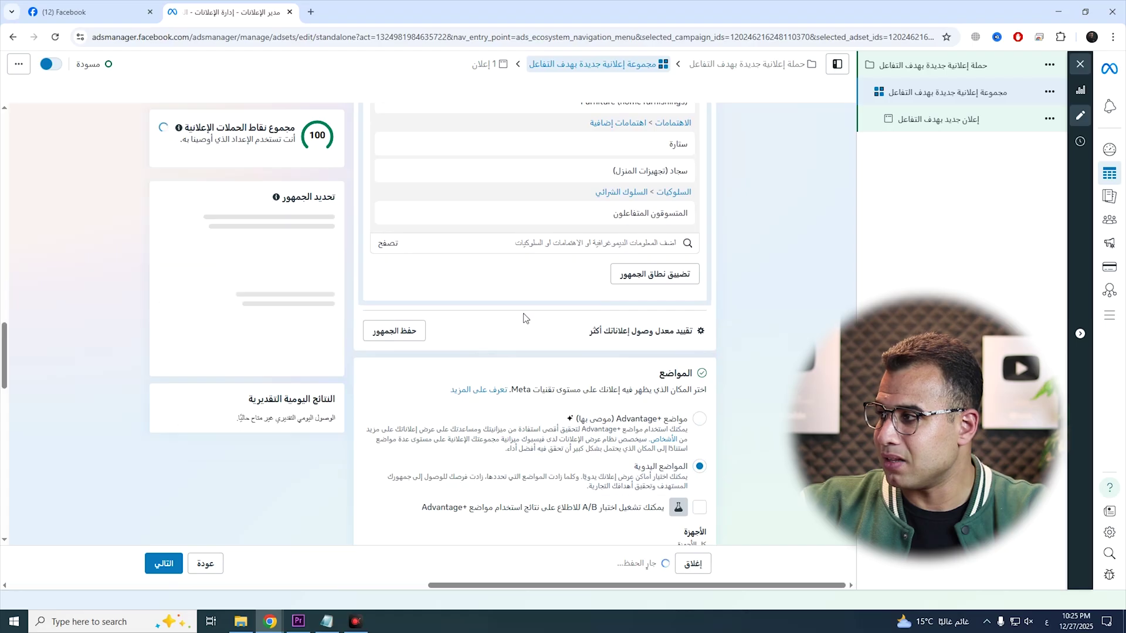
pyautogui.scroll(-3, 523, 318)
pyautogui.scroll(-3, 524, 319)
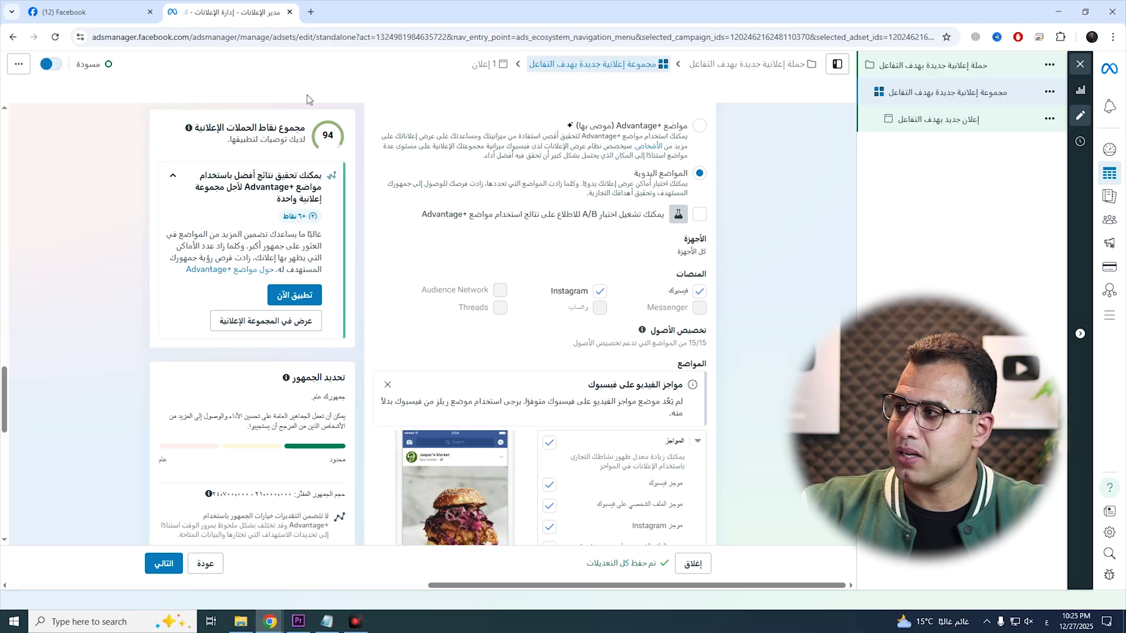
pyautogui.moveTo(337, 135); pyautogui.dragTo(322, 132)
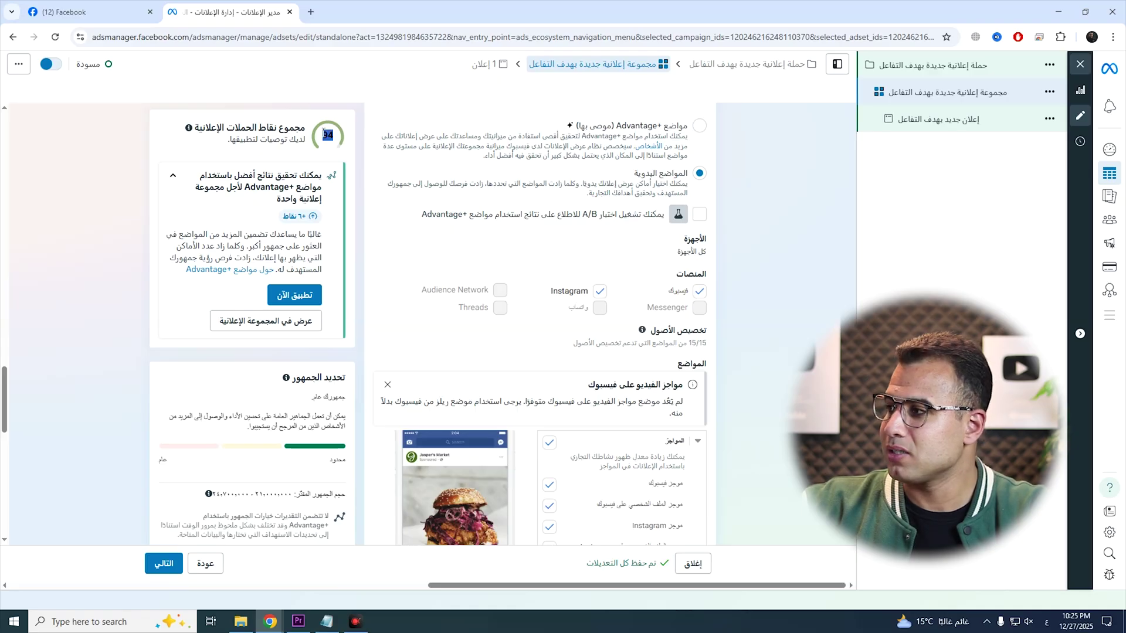
# - Exclude the Instagram platform and deselect the Facebook Marketplace, Facebook profile feed and Facebook feed placements
pyautogui.click(599, 291)
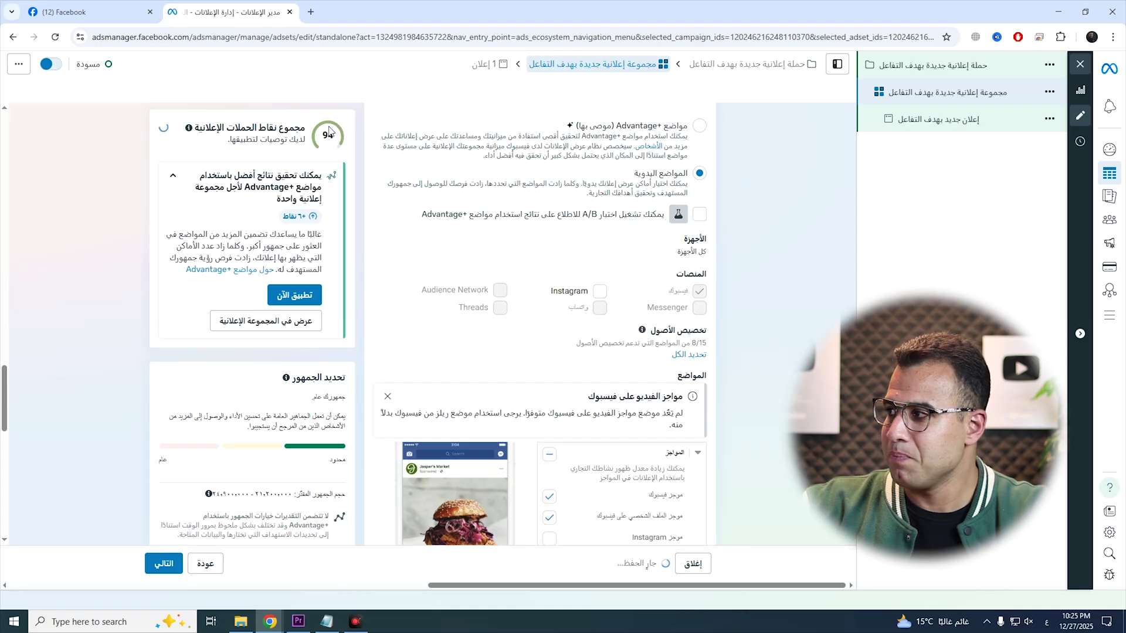
pyautogui.scroll(-1, 704, 305)
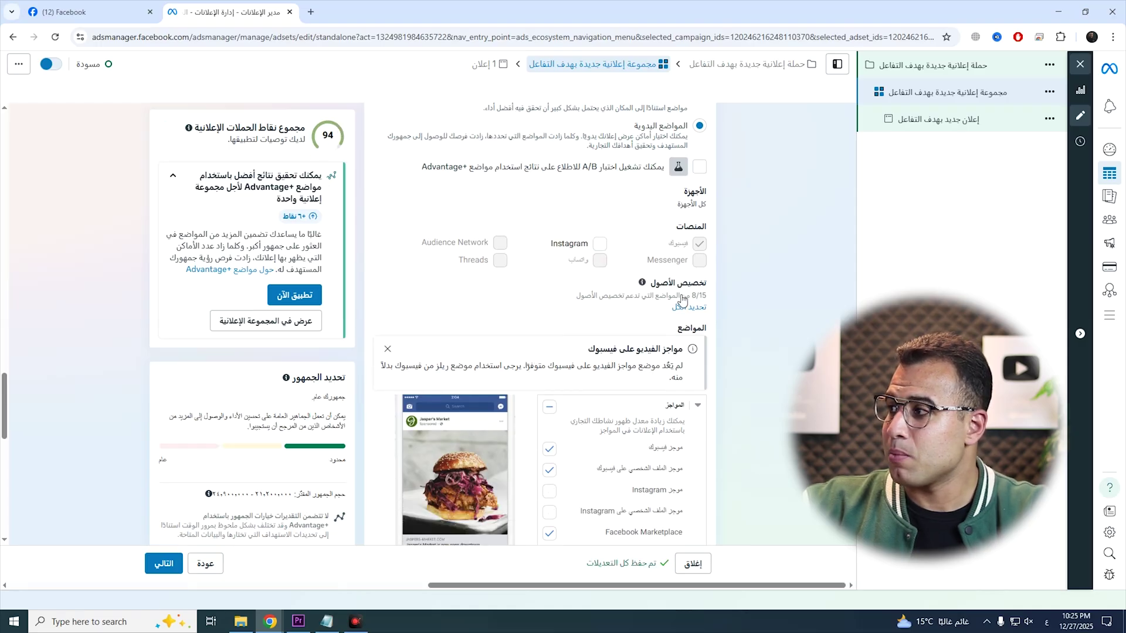
pyautogui.scroll(-2, 693, 241)
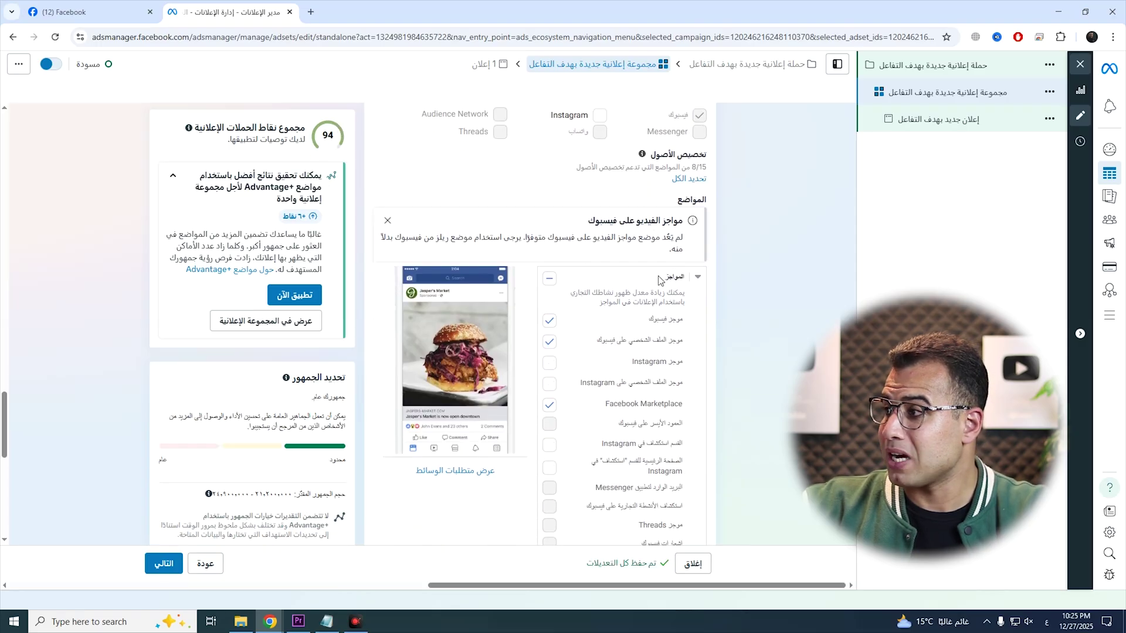
pyautogui.click(549, 407)
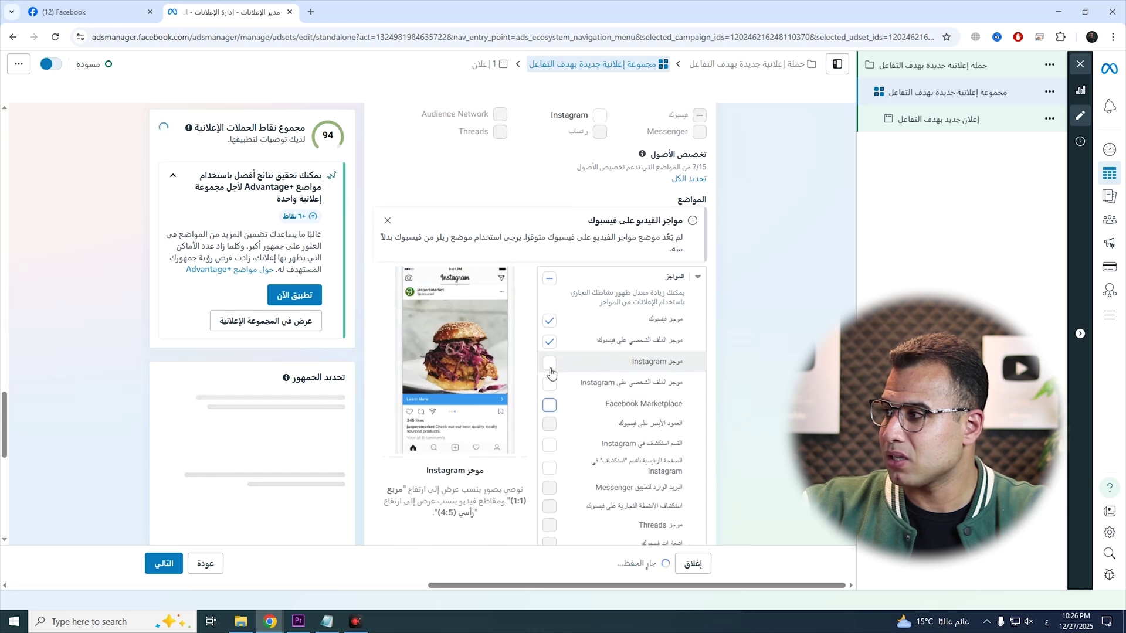
pyautogui.click(548, 341)
pyautogui.click(549, 320)
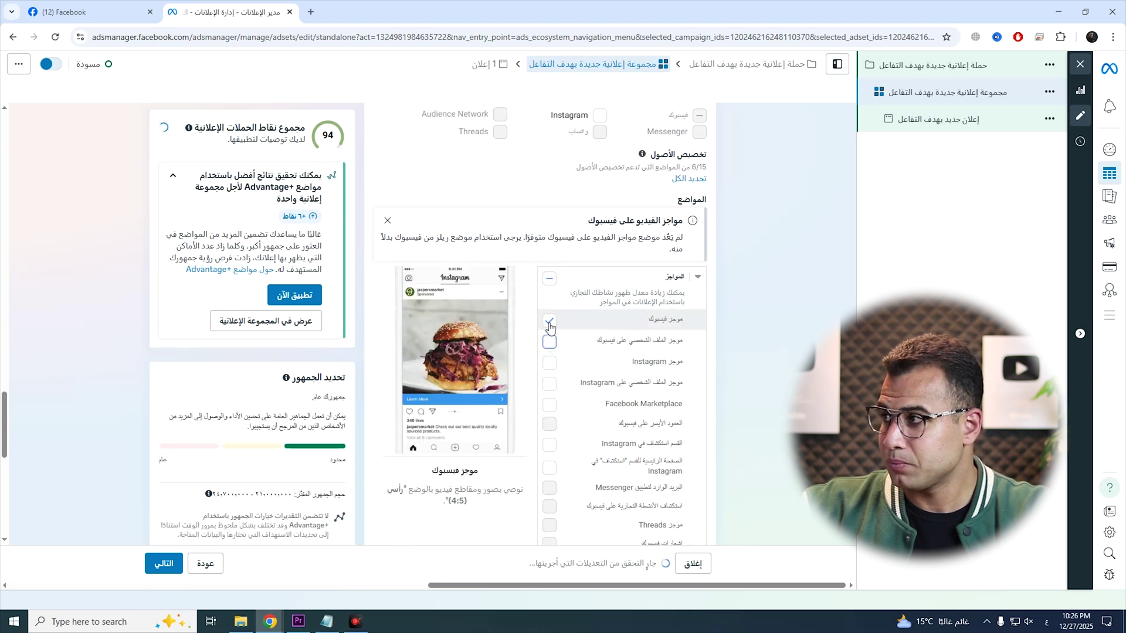
# - Deselect the whole stories, status and reels placement group and the group of ads within reels content
pyautogui.scroll(-6, 586, 352)
pyautogui.click(551, 333)
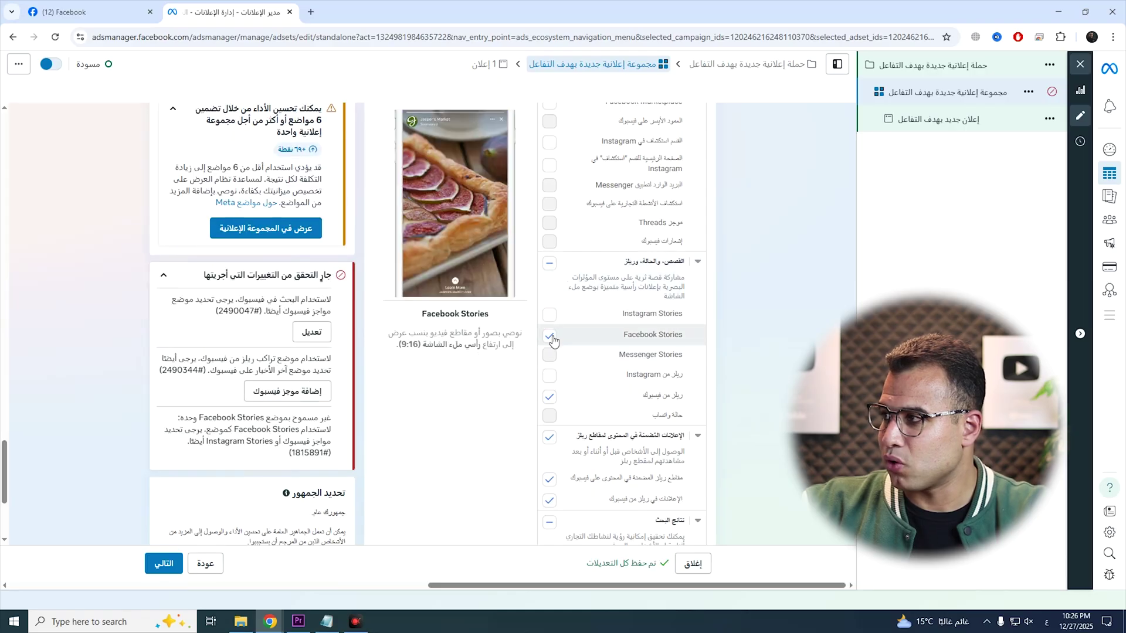
pyautogui.scroll(-2, 553, 283)
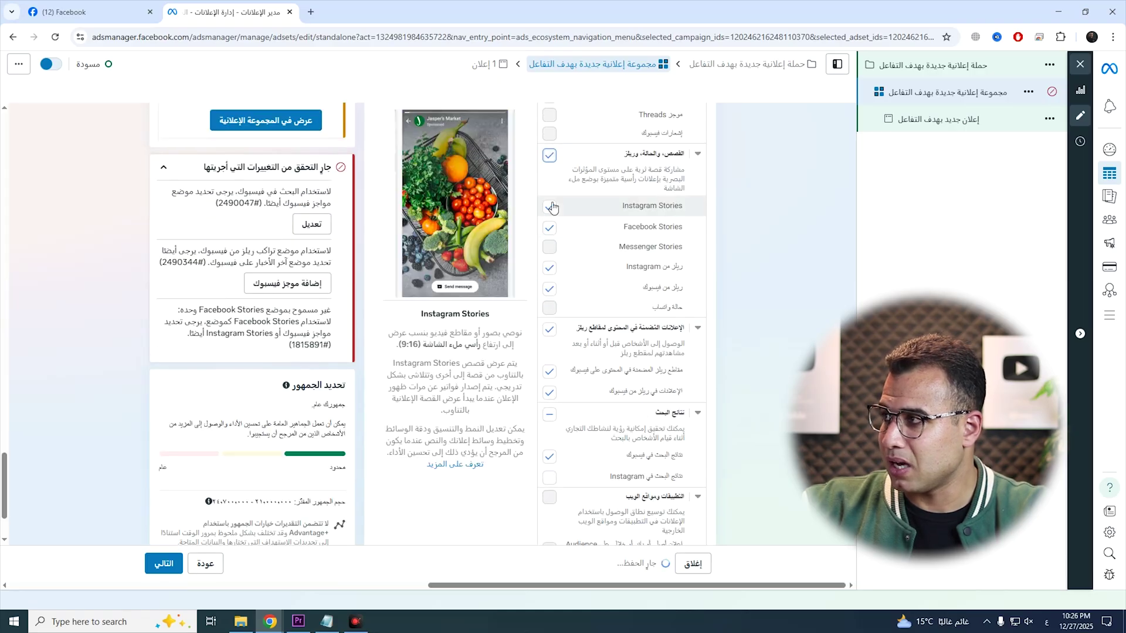
pyautogui.click(549, 155)
pyautogui.scroll(2, 524, 242)
pyautogui.click(549, 244)
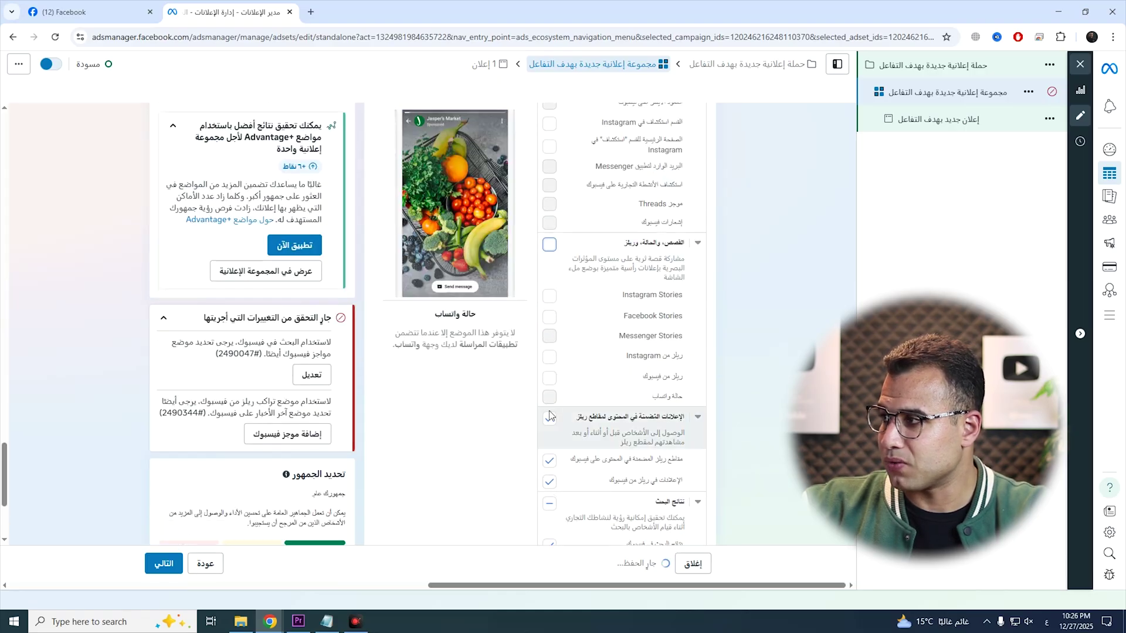
pyautogui.click(585, 404)
pyautogui.scroll(-3, 583, 398)
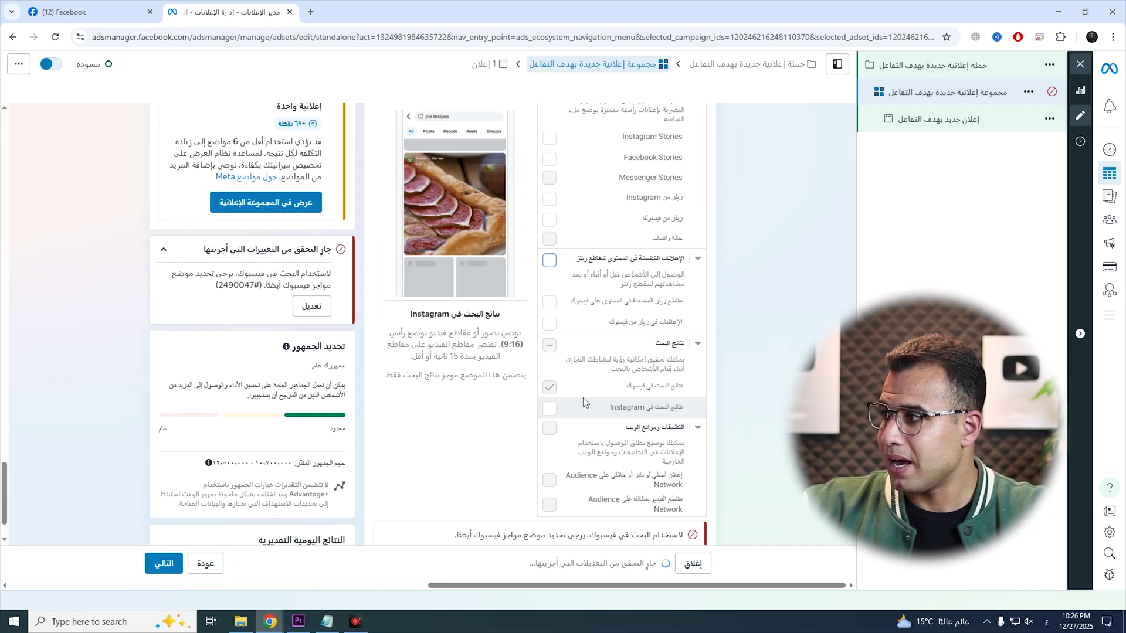
# - Try selecting the entire feeds placement group (المواجز), and clear that group again
pyautogui.scroll(5, 553, 349)
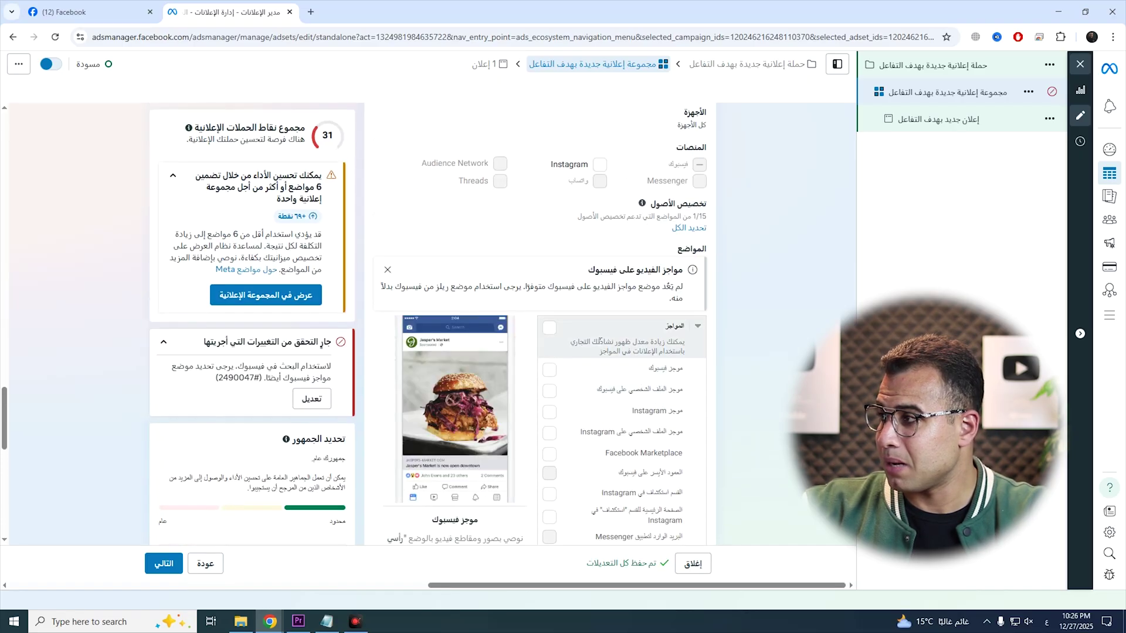
pyautogui.click(550, 327)
pyautogui.scroll(-2, 557, 351)
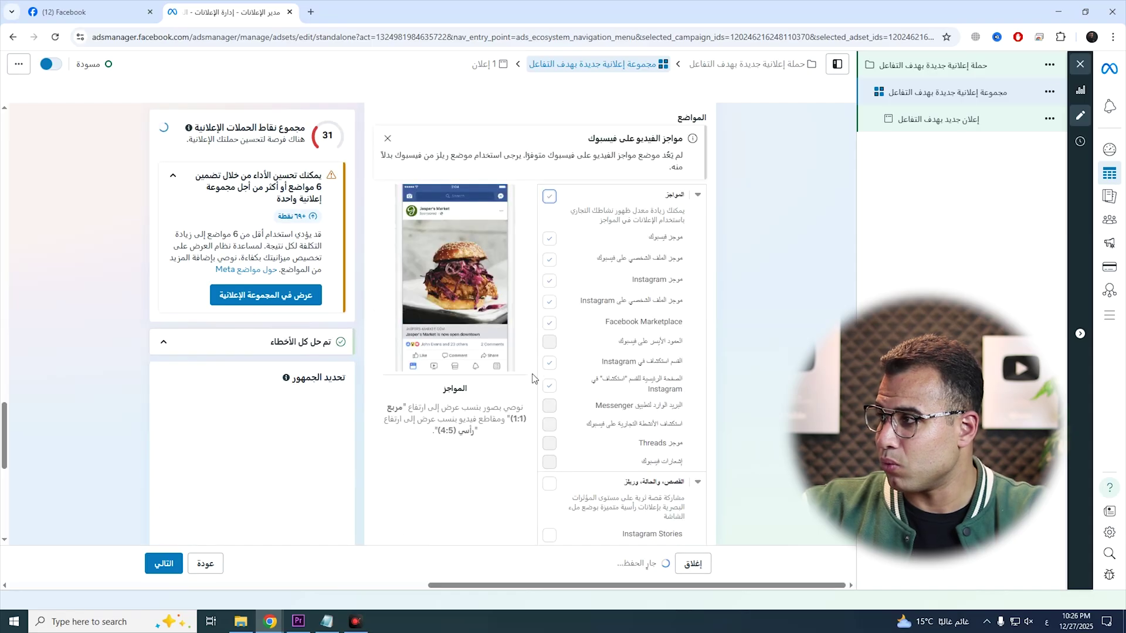
pyautogui.click(548, 220)
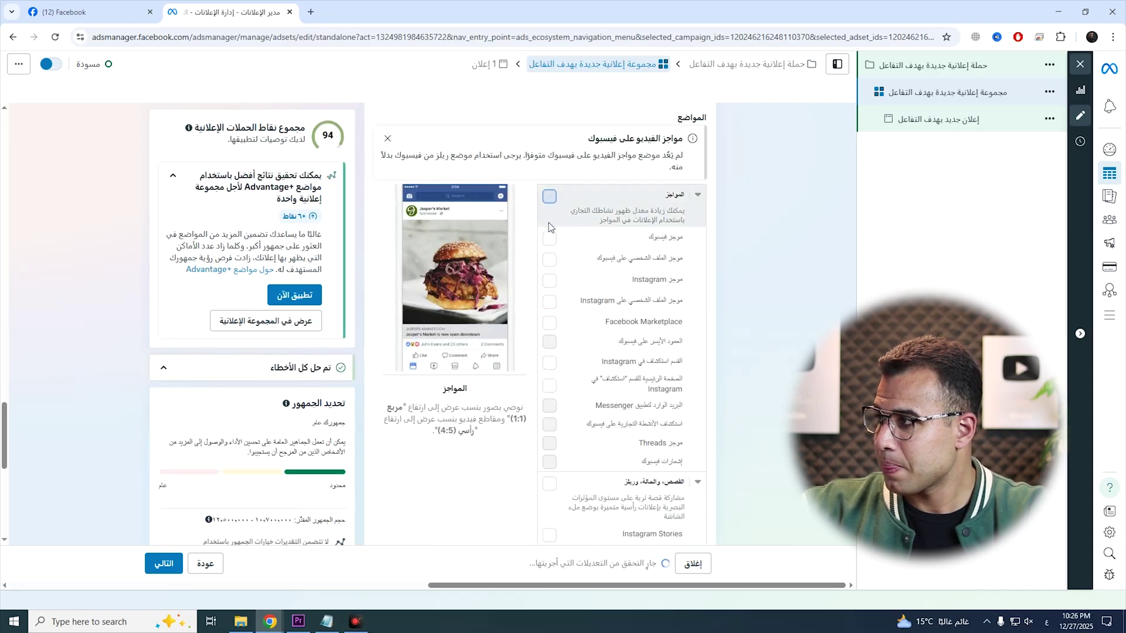
pyautogui.scroll(2, 548, 235)
pyautogui.scroll(-3, 548, 312)
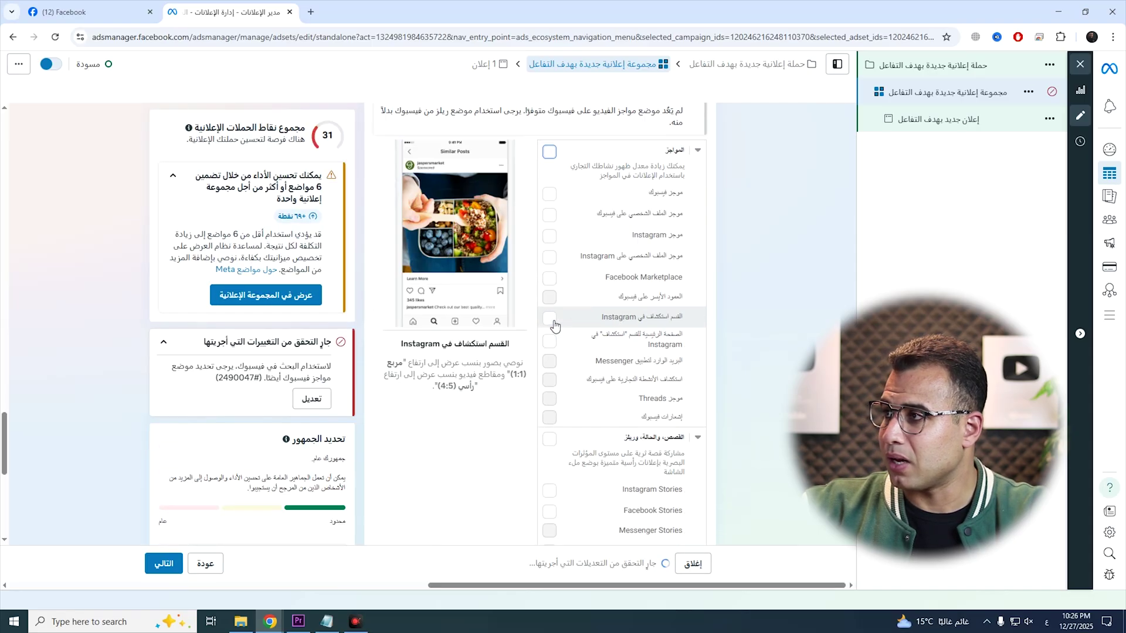
pyautogui.scroll(2, 528, 293)
# - Examine the campaign score (مجموع نقاط الحملات الإعلانية), its recommendation details and the placements still selected
pyautogui.moveTo(304, 130); pyautogui.dragTo(193, 128)
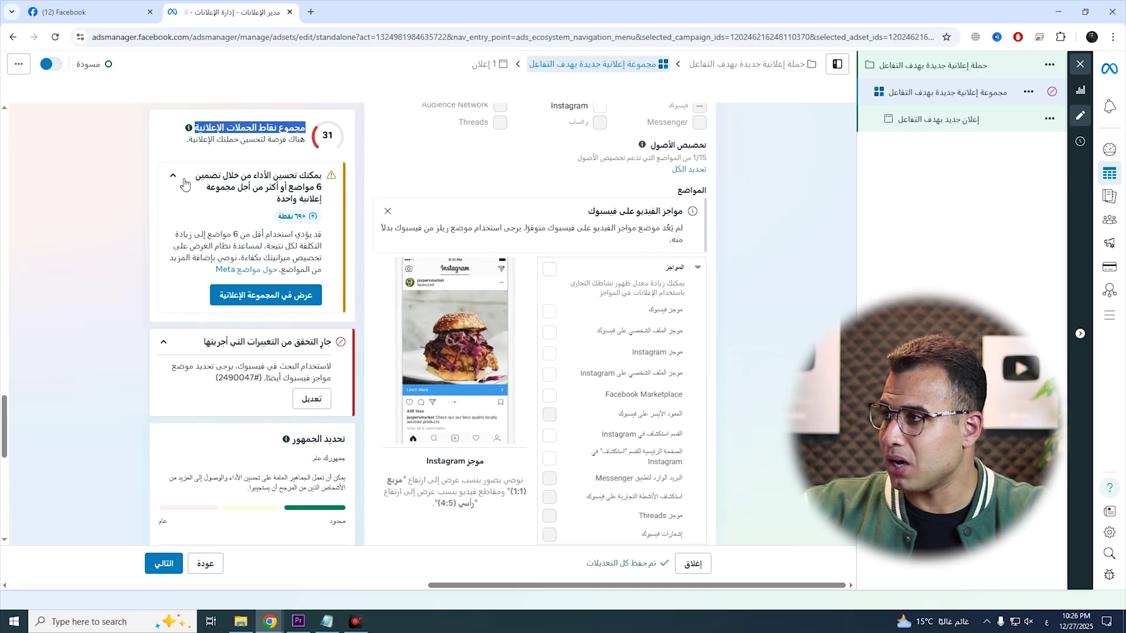
pyautogui.click(173, 175)
pyautogui.click(173, 176)
pyautogui.scroll(-5, 551, 339)
pyautogui.scroll(-1, 551, 338)
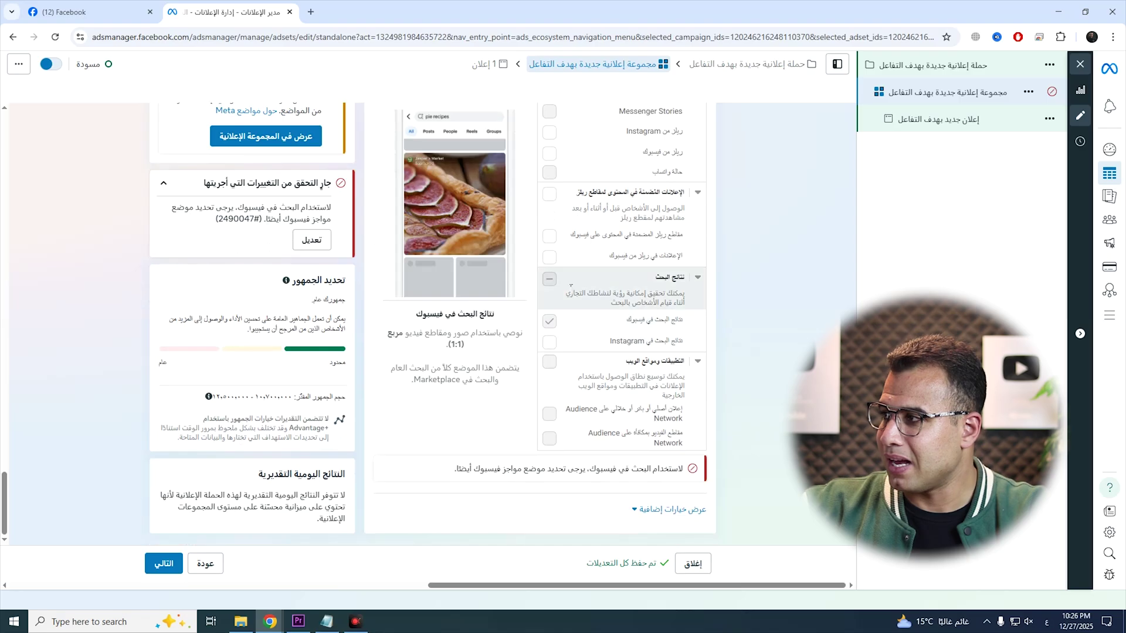
# - Try adding the Instagram search results placement (نتائج البحث في Instagram), and deselect it again
pyautogui.scroll(1, 546, 333)
pyautogui.click(550, 401)
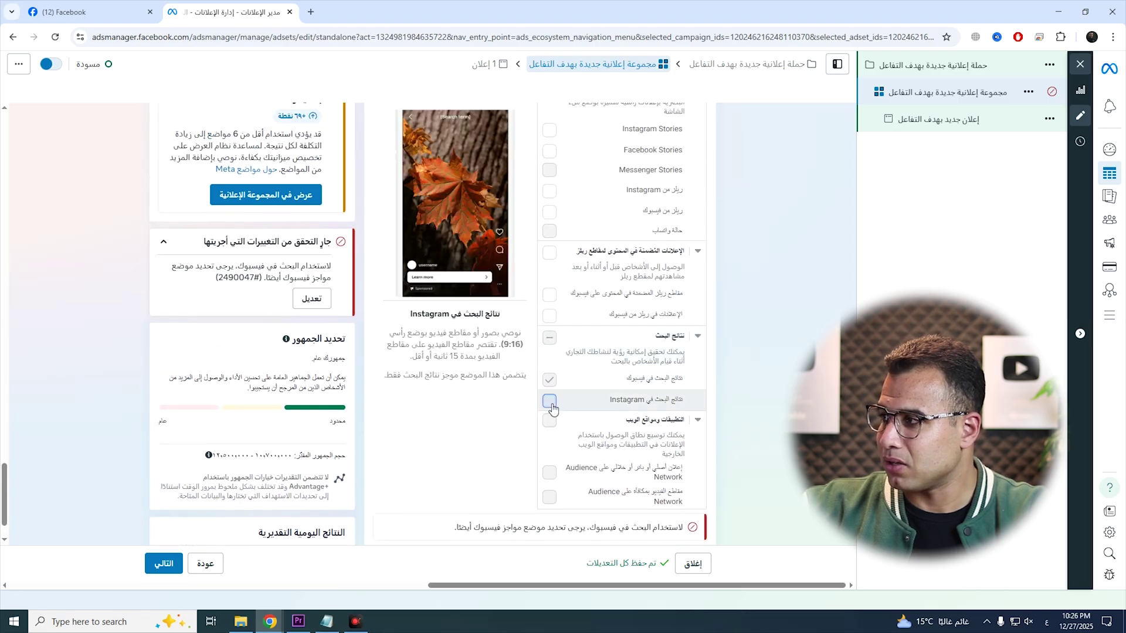
pyautogui.click(550, 400)
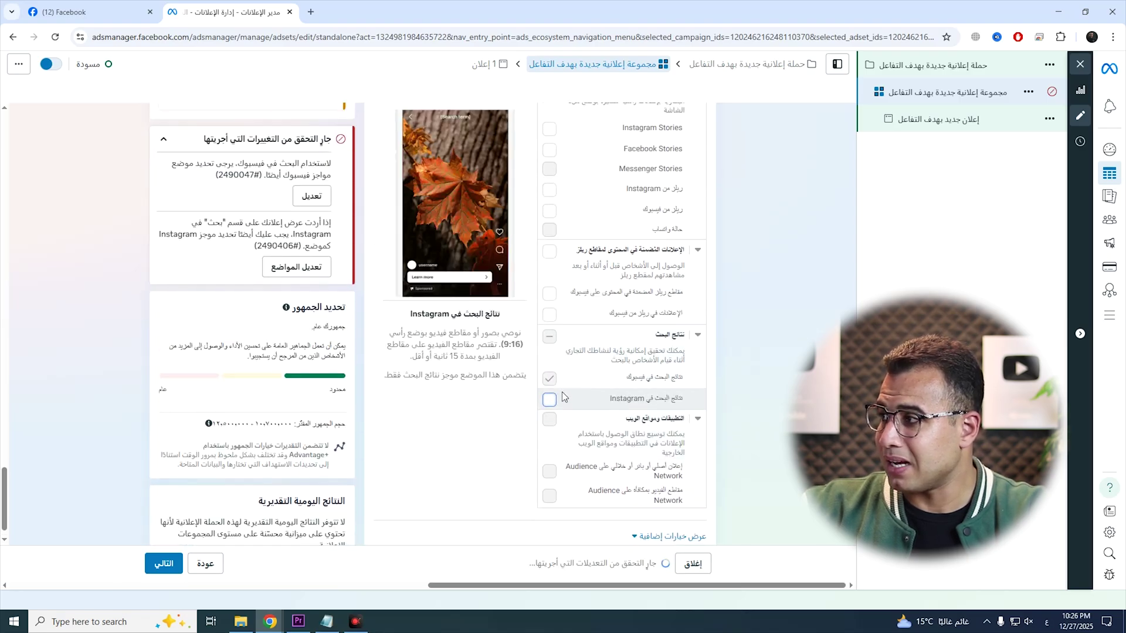
pyautogui.scroll(5, 592, 366)
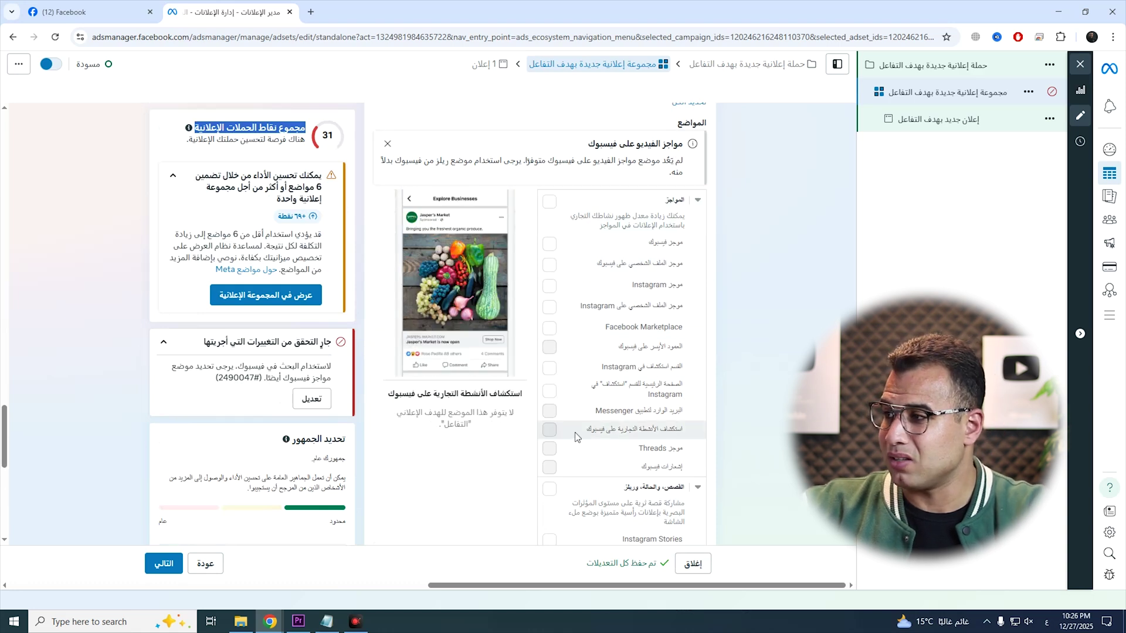
pyautogui.scroll(-7, 381, 455)
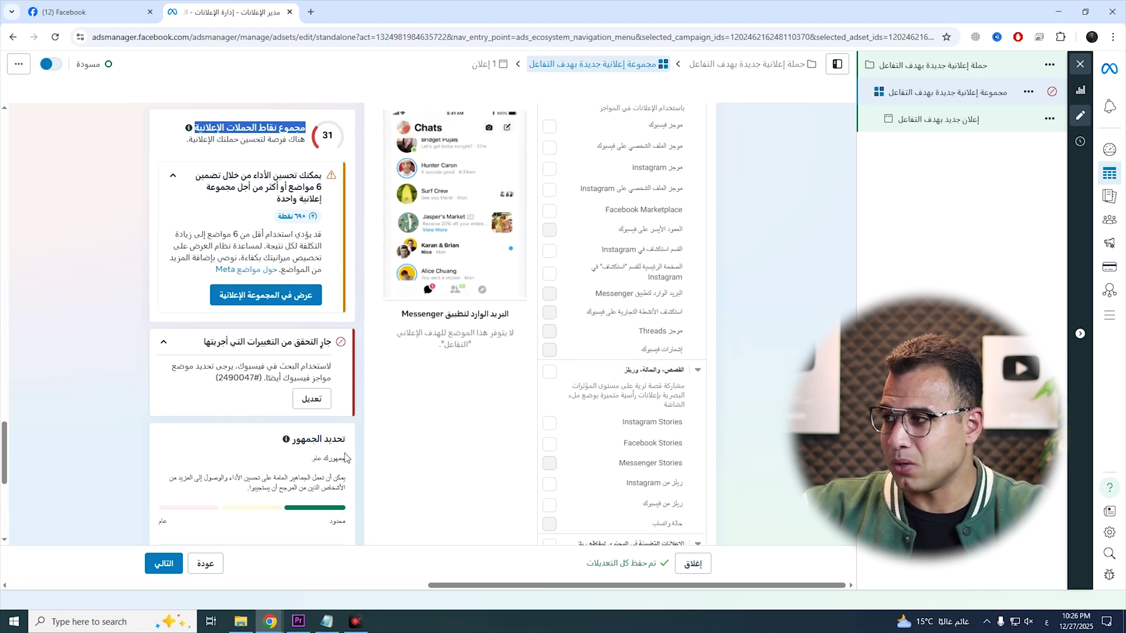
pyautogui.scroll(10, 545, 450)
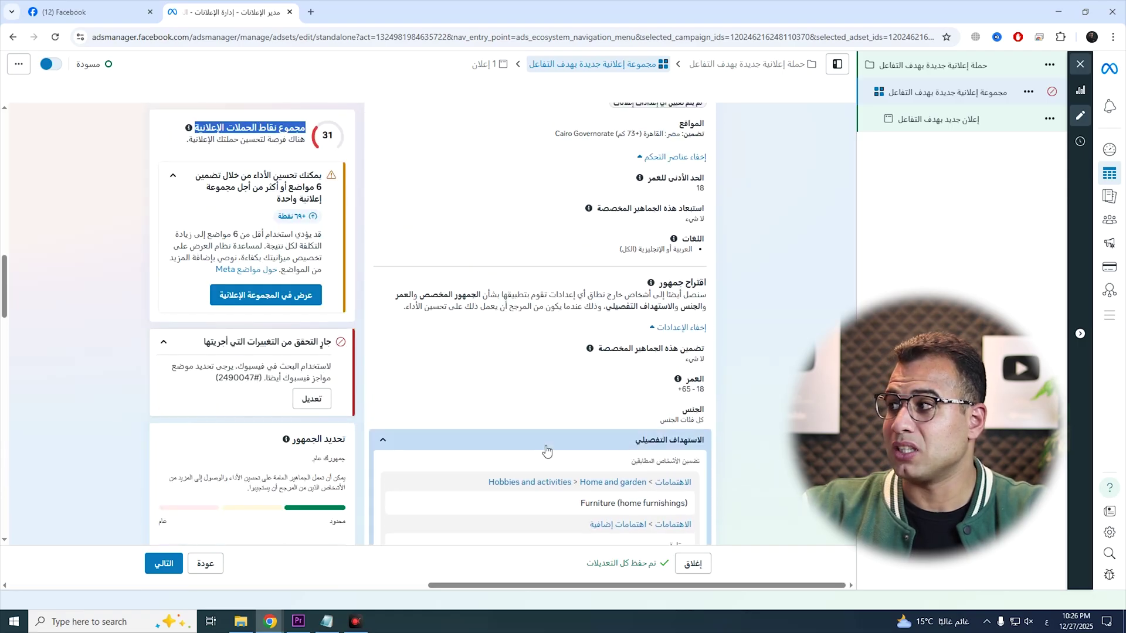
# - Try adding the Instagram search results placement (نتائج البحث في Instagram), and toggle the Facebook search results placement (نتائج البحث في فيسبوك) off and on
pyautogui.scroll(-8, 545, 450)
pyautogui.scroll(3, 539, 450)
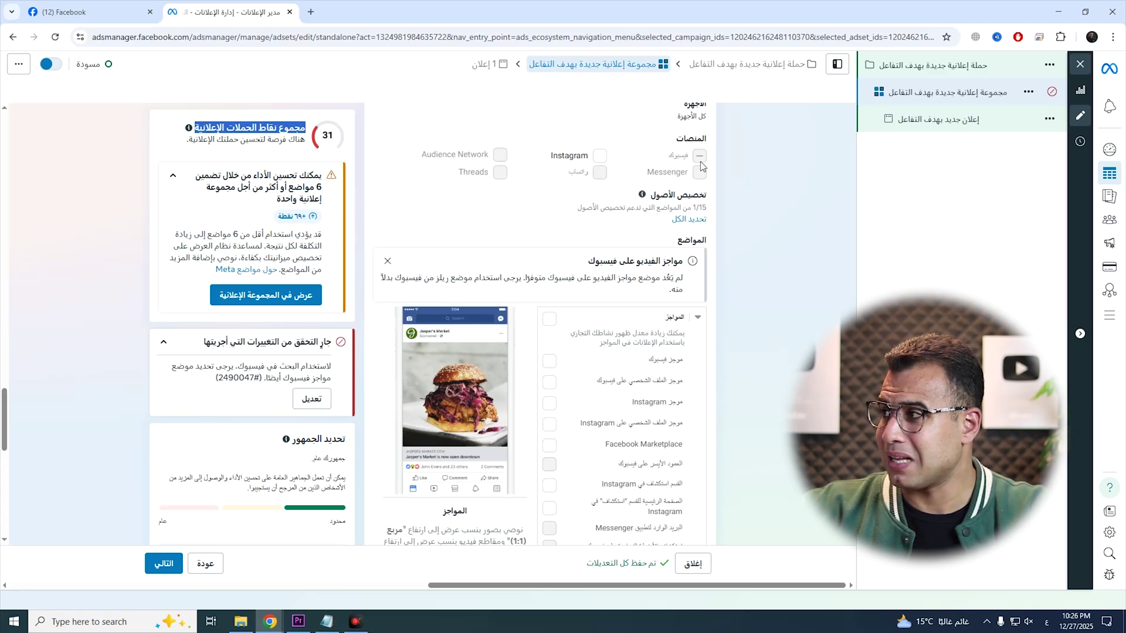
pyautogui.moveTo(705, 155)
pyautogui.mouseDown()
pyautogui.moveTo(422, 156)
pyautogui.moveTo(690, 160)
pyautogui.mouseUp()
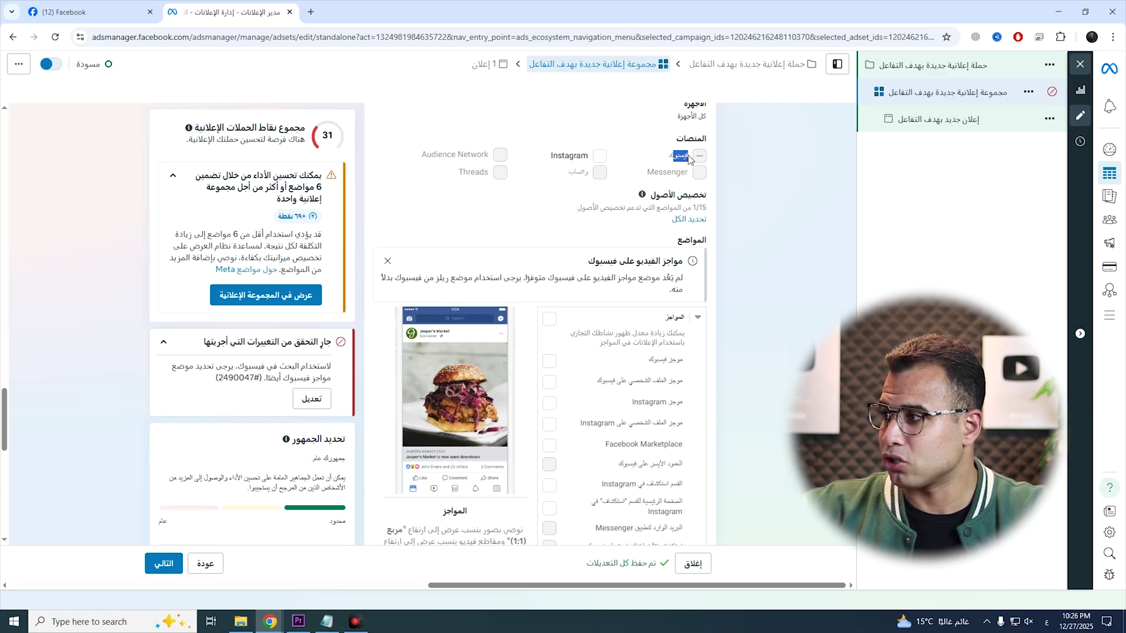
pyautogui.scroll(-3, 708, 159)
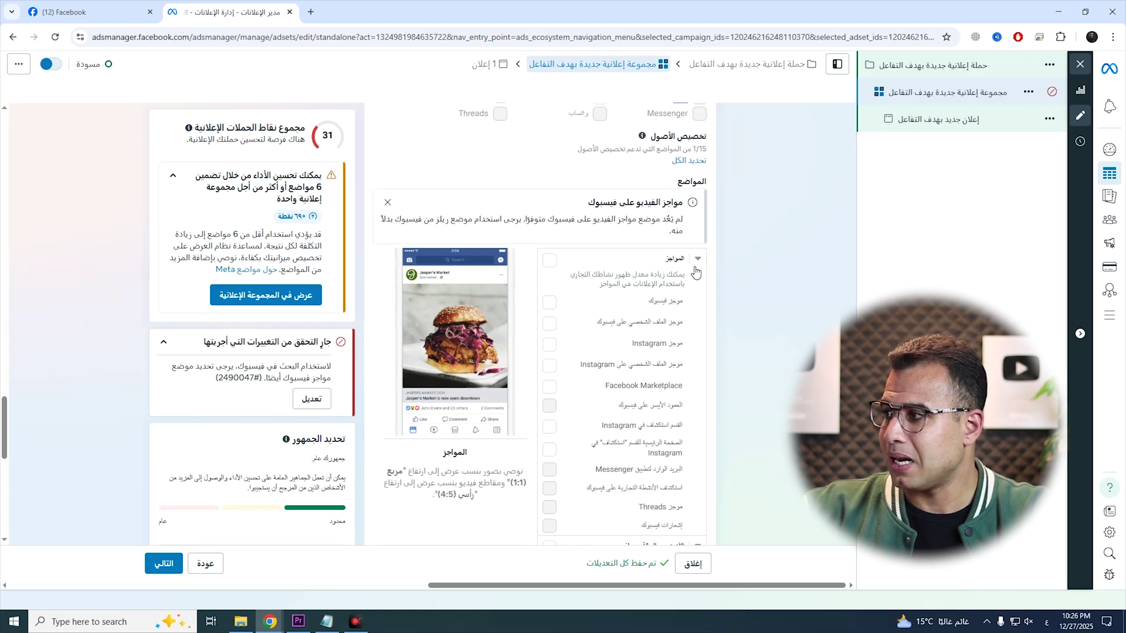
pyautogui.scroll(-5, 689, 413)
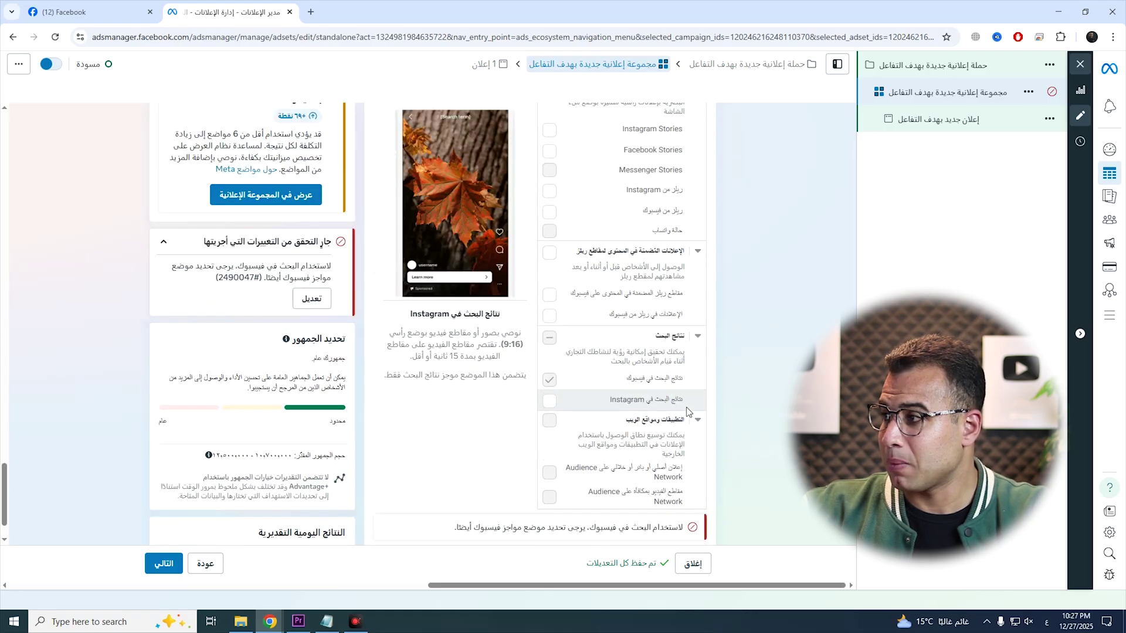
pyautogui.click(548, 400)
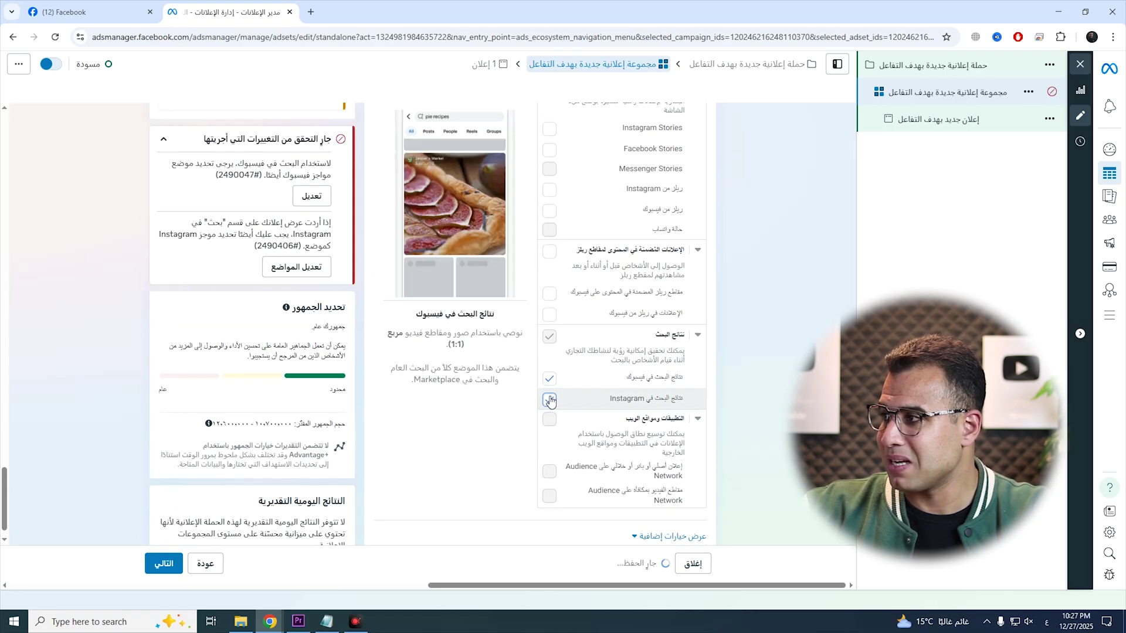
pyautogui.click(550, 379)
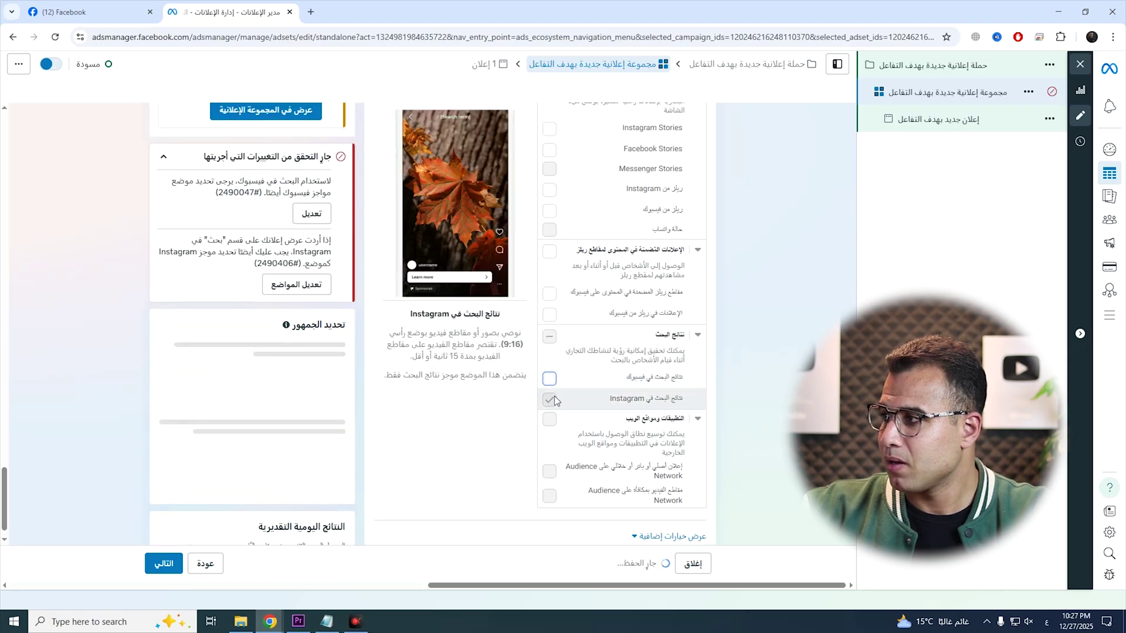
pyautogui.click(629, 396)
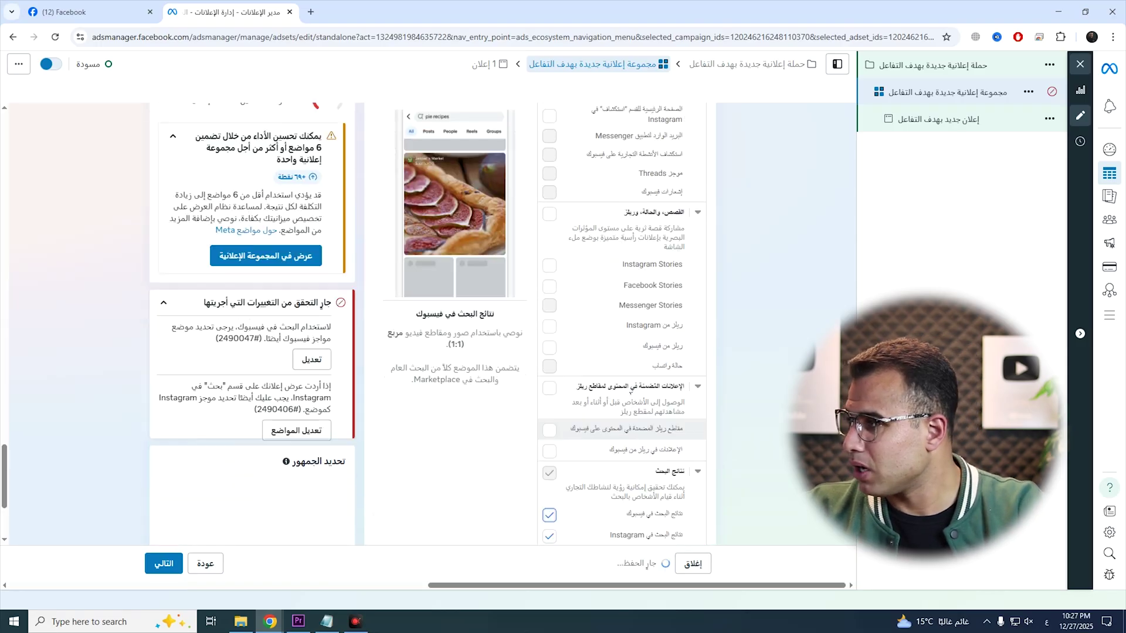
# - Select the Facebook feed placement (موجز فيسبوك), and deselect the whole search results group (نتائج البحث)
pyautogui.scroll(5, 628, 396)
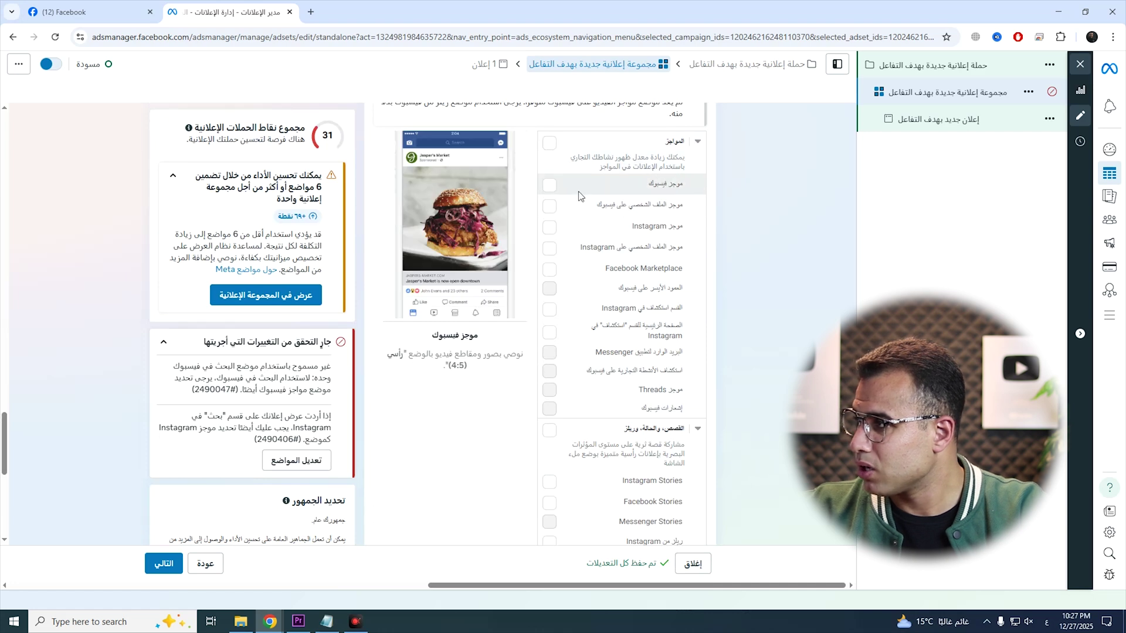
pyautogui.click(549, 187)
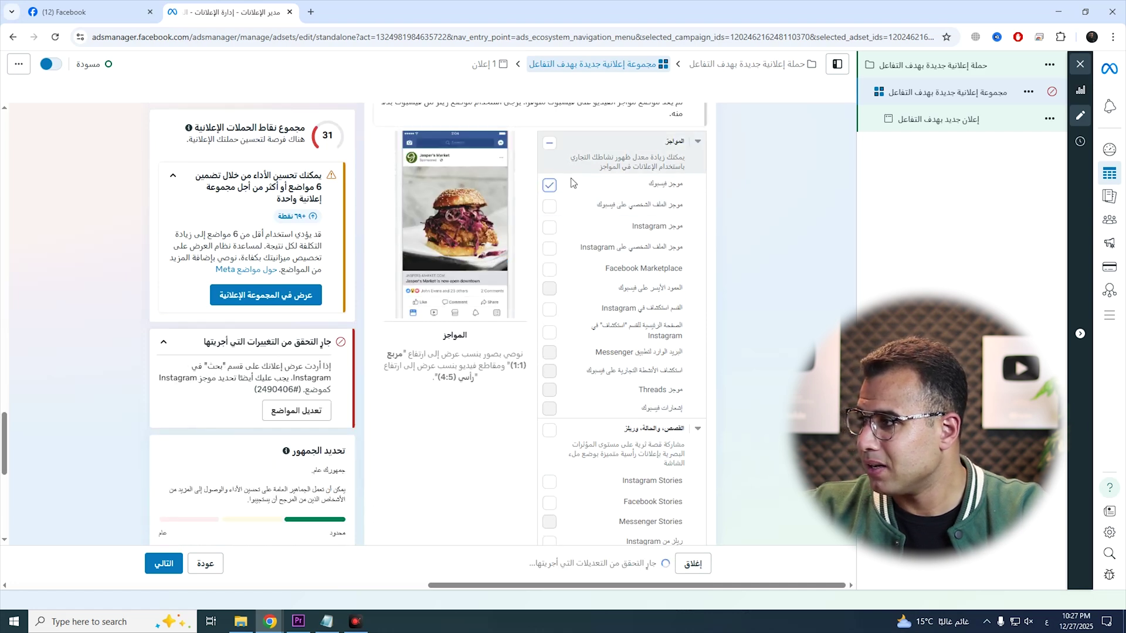
pyautogui.scroll(-5, 588, 388)
pyautogui.click(550, 396)
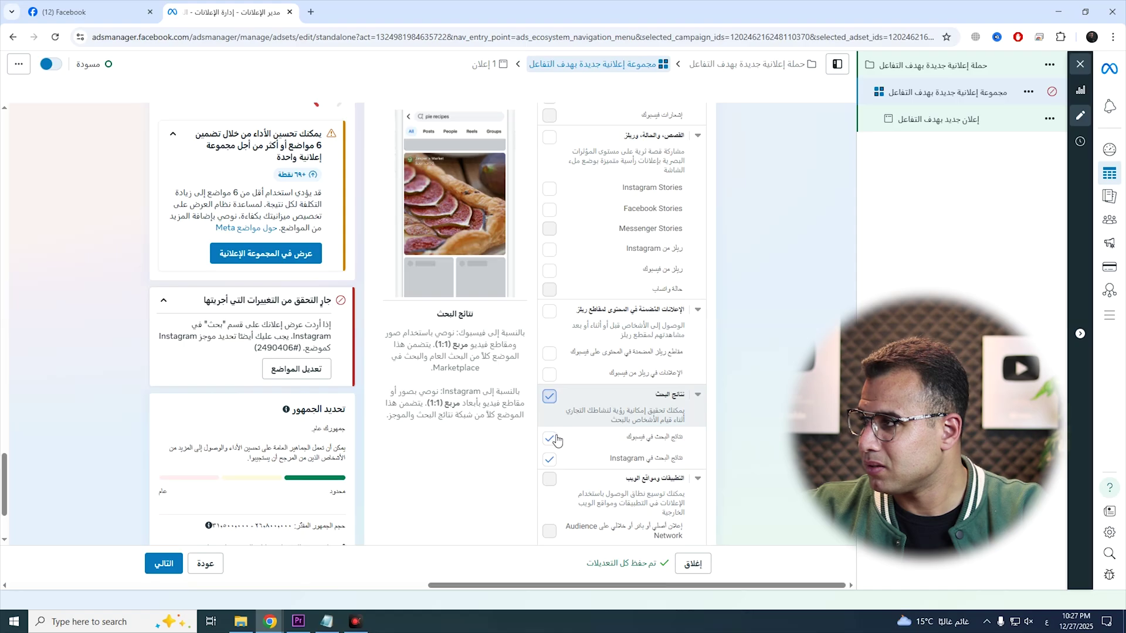
pyautogui.scroll(3, 614, 440)
pyautogui.scroll(5, 614, 440)
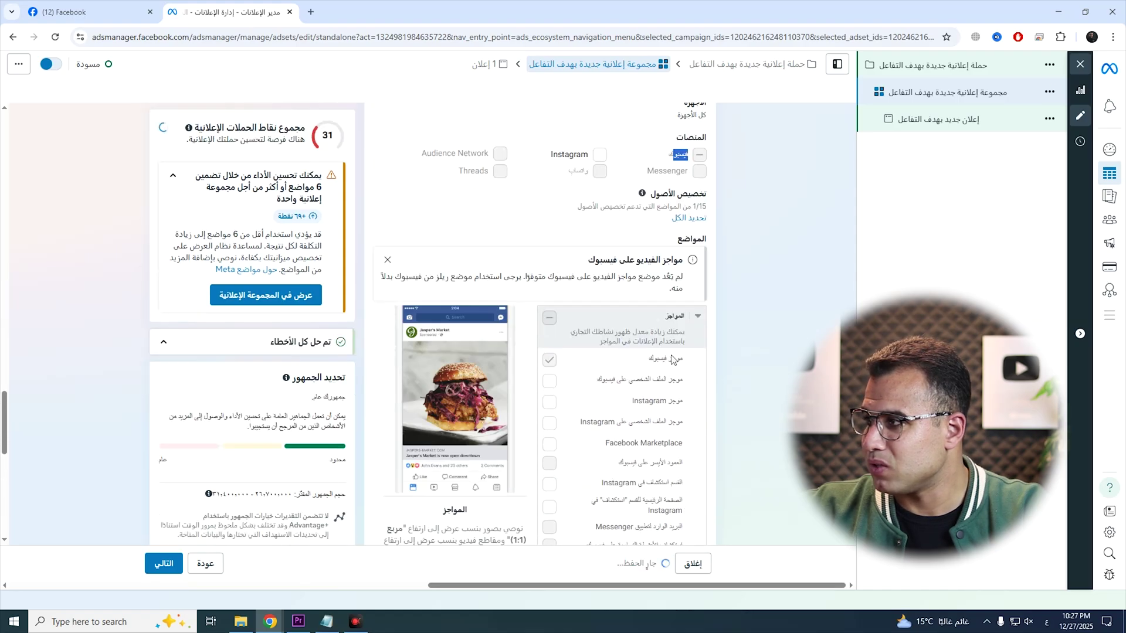
pyautogui.moveTo(687, 357); pyautogui.dragTo(578, 359)
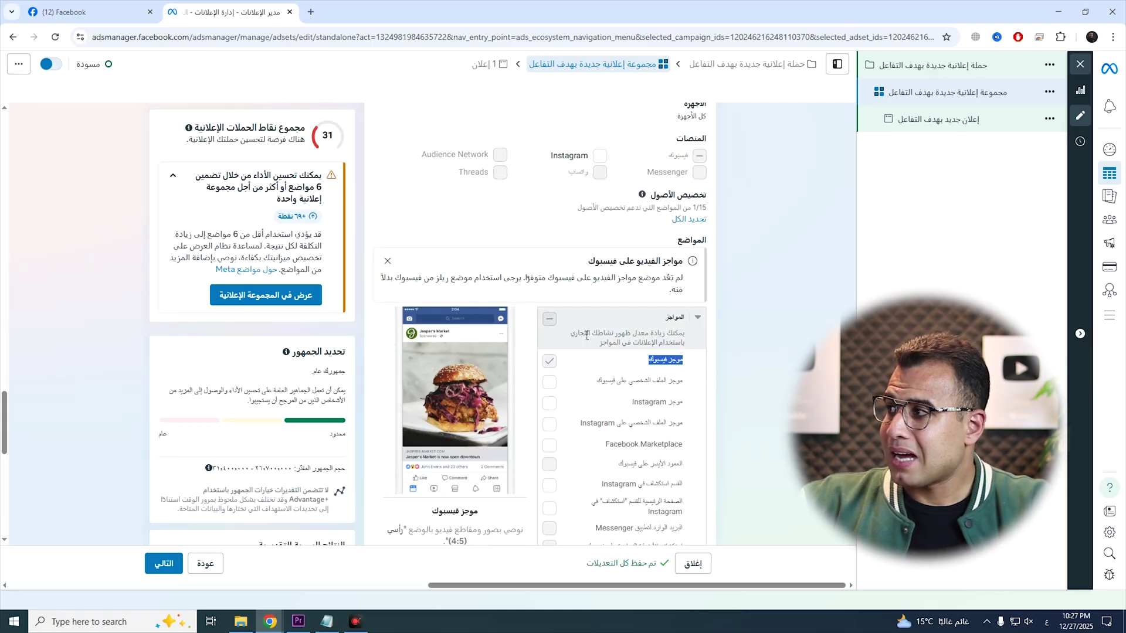
pyautogui.scroll(2, 587, 335)
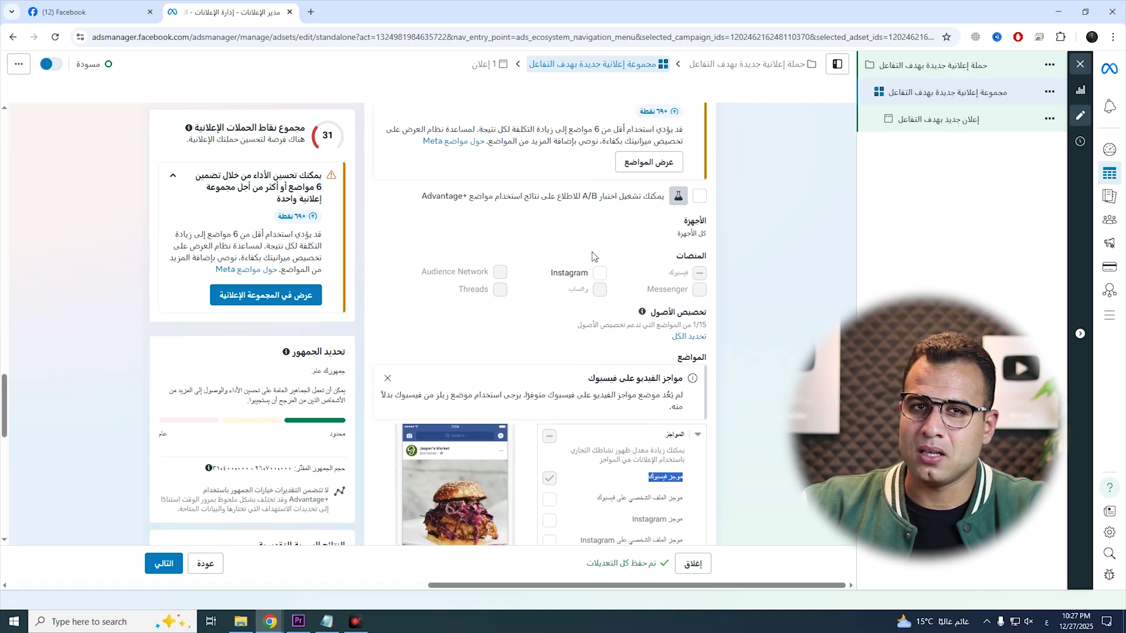
pyautogui.scroll(-1, 592, 256)
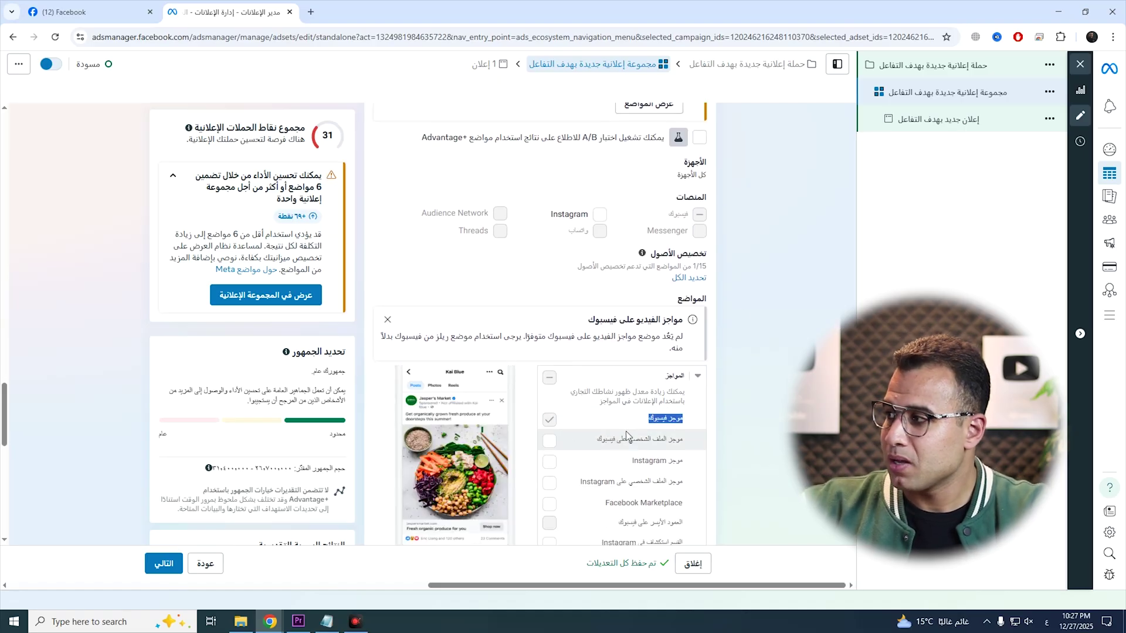
# - Continue to the ad level, and set the ad's Facebook page to زغلـول لأقمشة الستائر والتنجيد والمفروشات
pyautogui.scroll(-8, 645, 374)
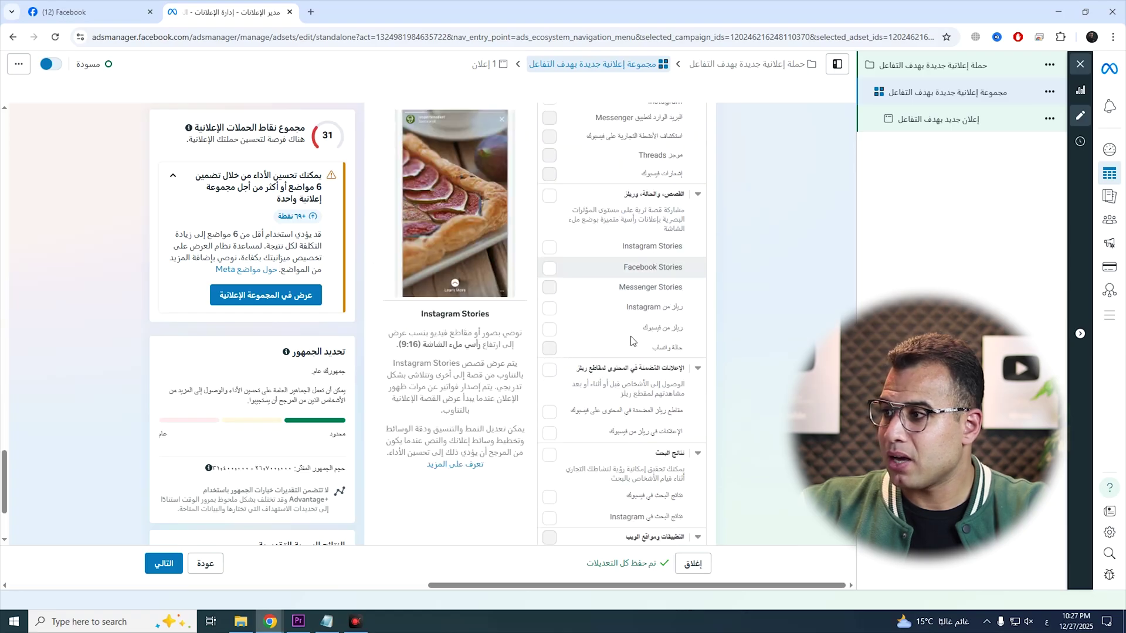
pyautogui.scroll(-1, 631, 336)
pyautogui.click(164, 564)
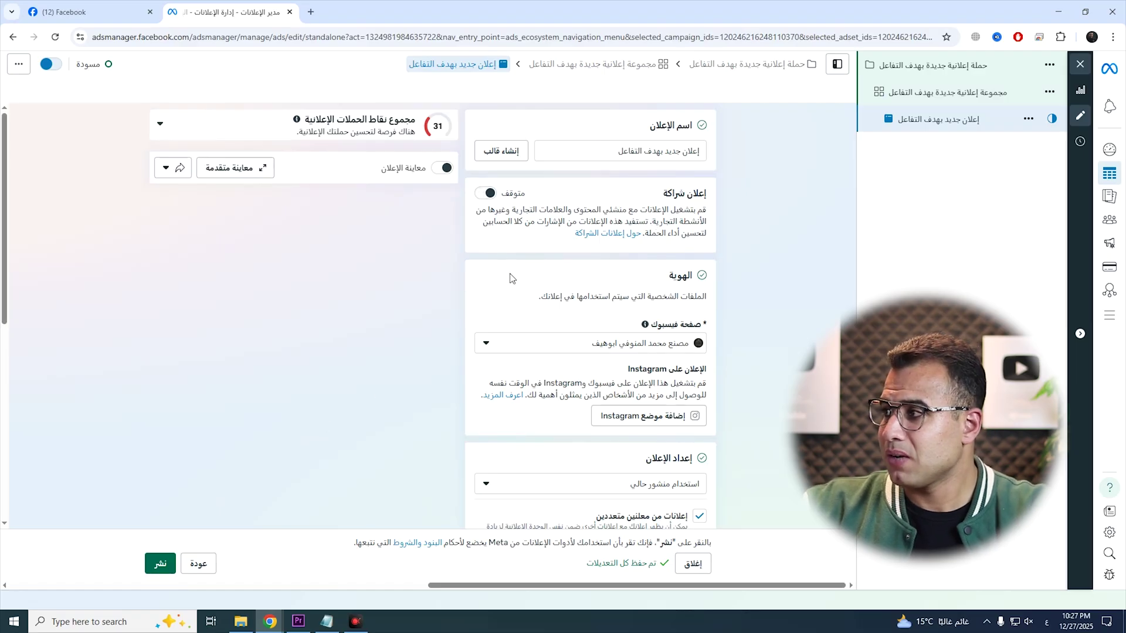
pyautogui.click(608, 345)
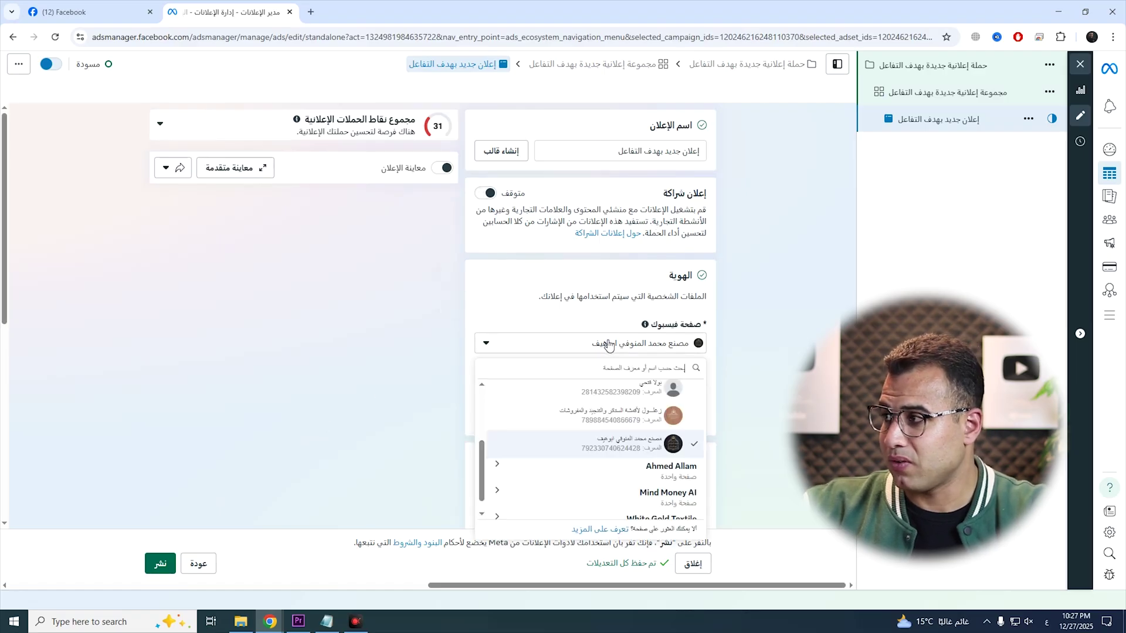
pyautogui.click(667, 417)
# - Keep the ad setup on using an existing post (استخدام منشور حالي), and choose the Facebook album post dated 2025/11/30
pyautogui.scroll(-2, 427, 235)
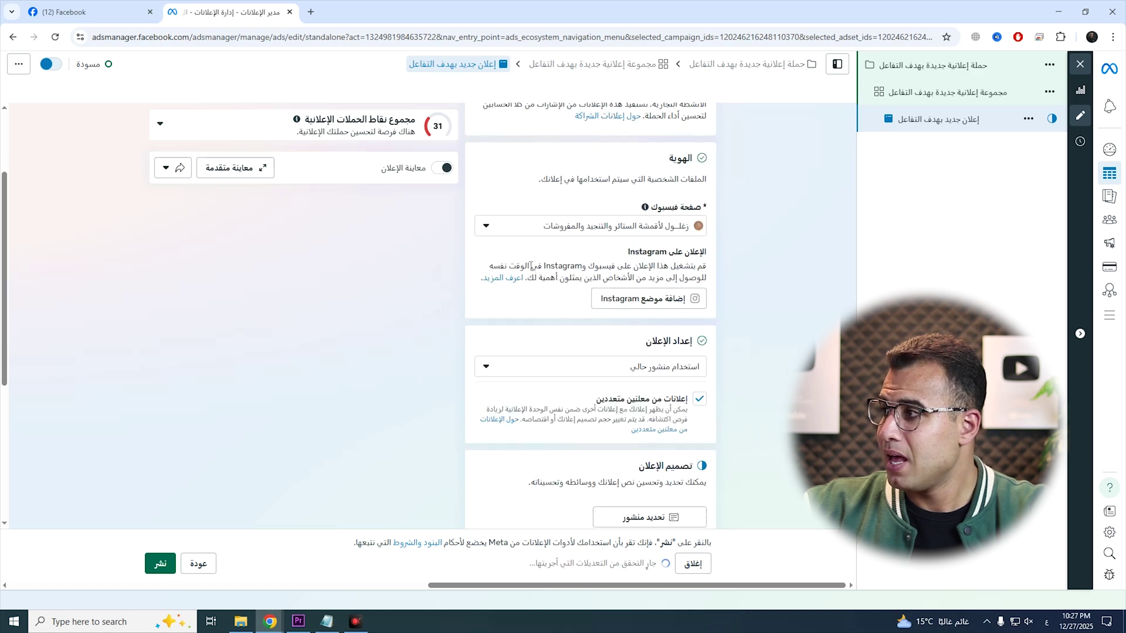
pyautogui.scroll(-1, 601, 296)
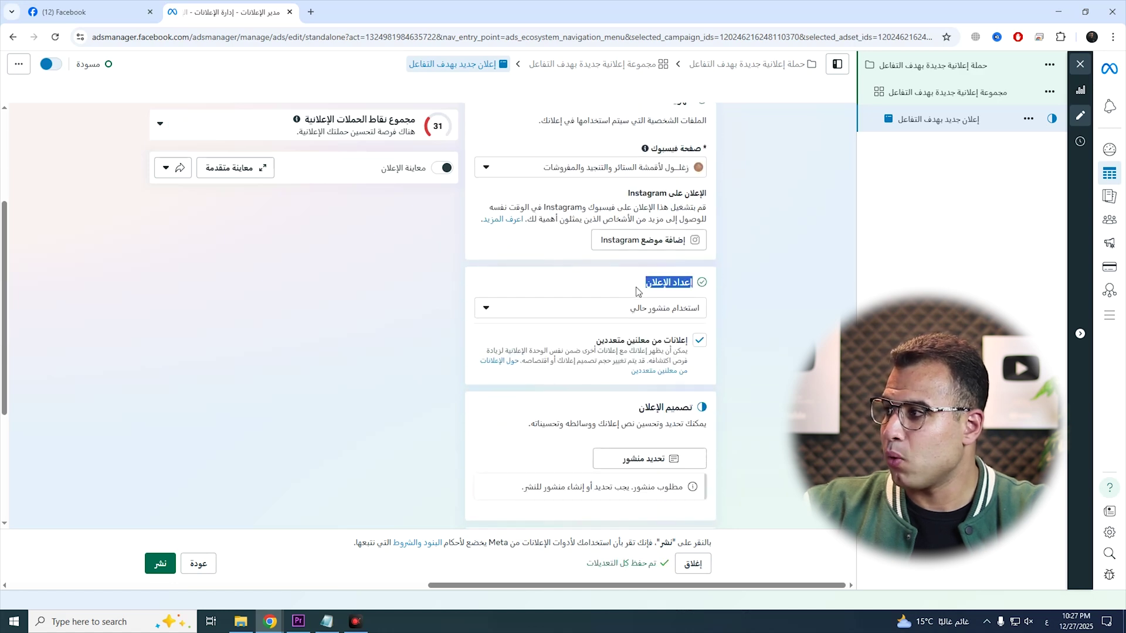
pyautogui.click(634, 308)
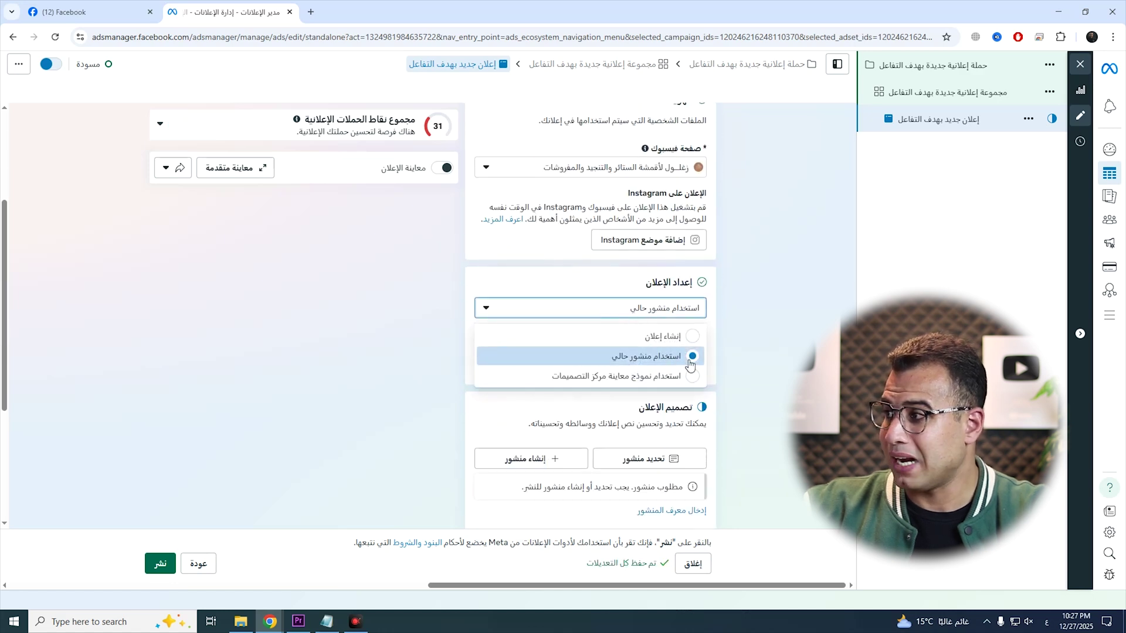
pyautogui.click(657, 364)
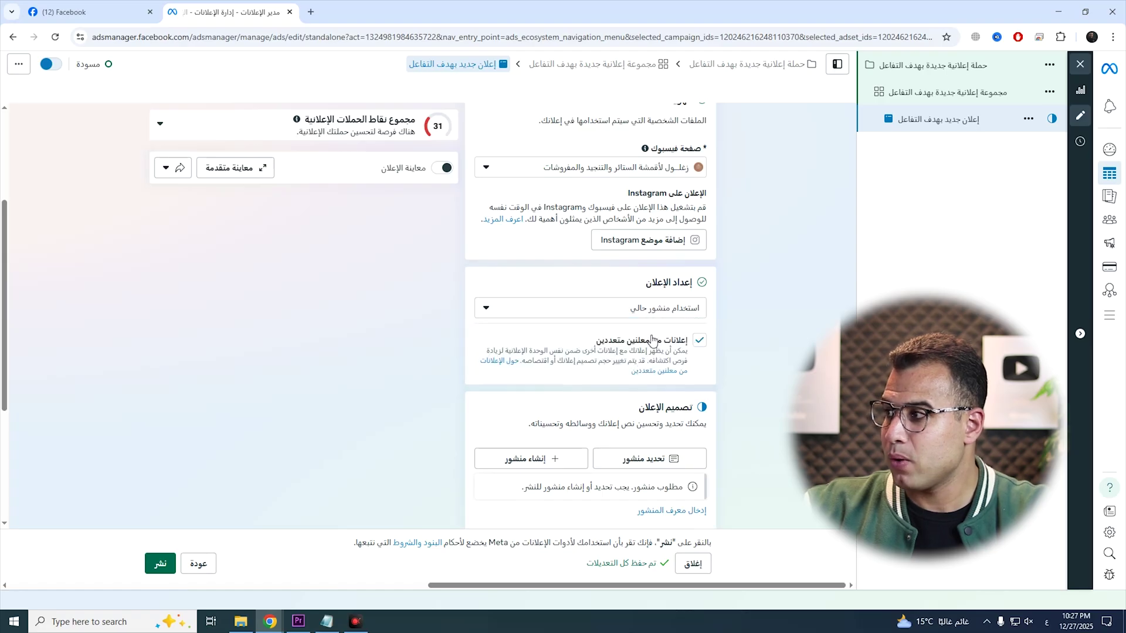
pyautogui.scroll(-1, 656, 343)
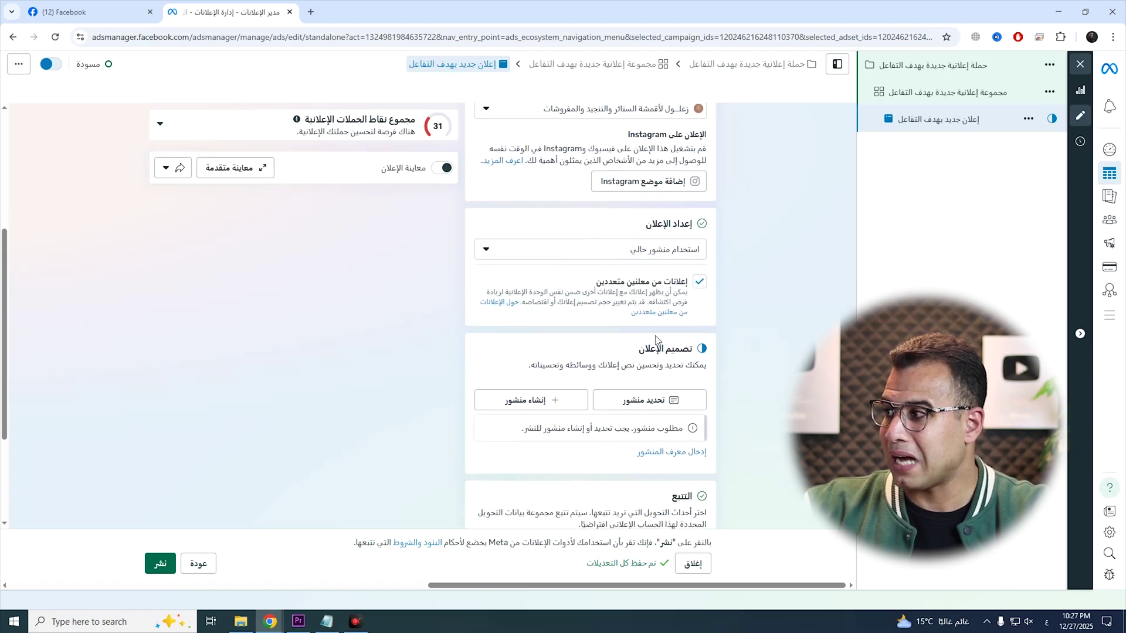
pyautogui.click(653, 402)
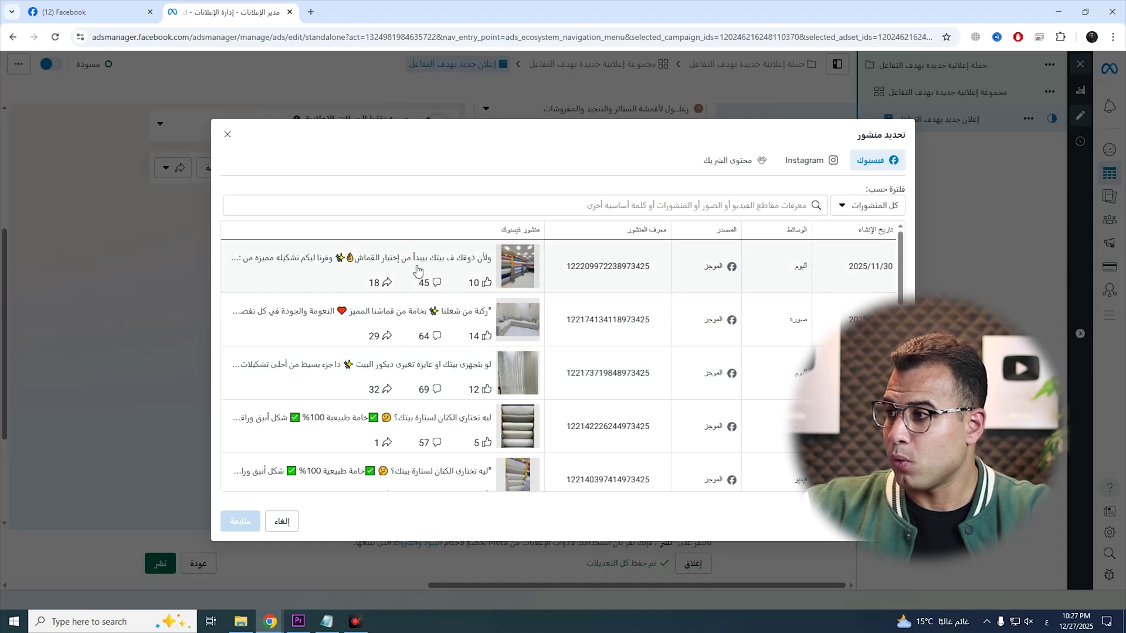
pyautogui.click(439, 273)
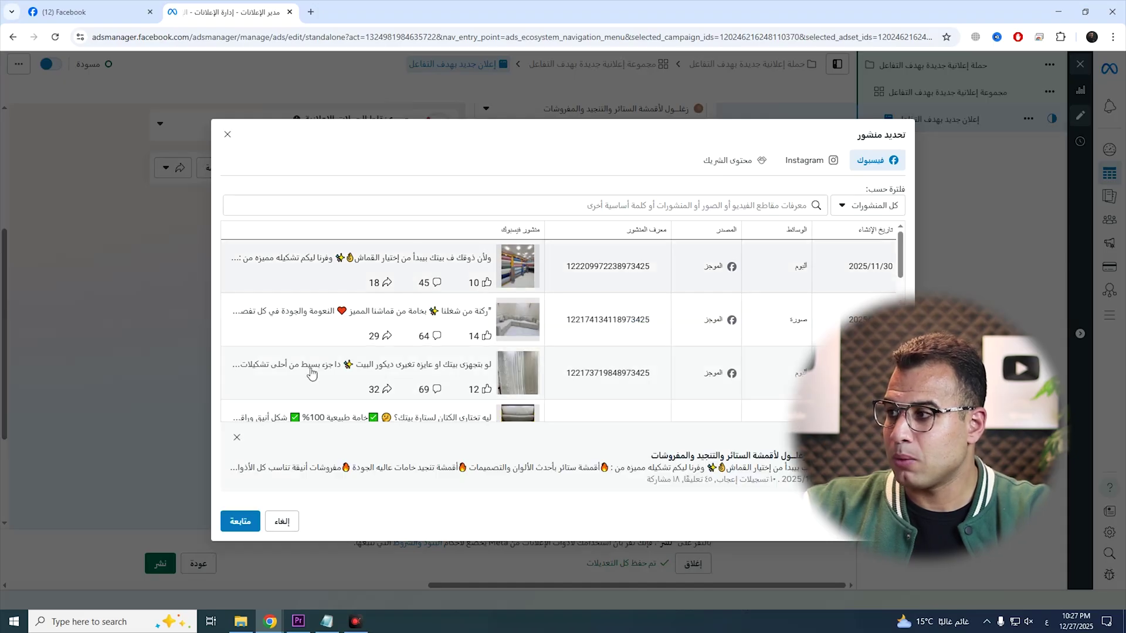
pyautogui.click(253, 520)
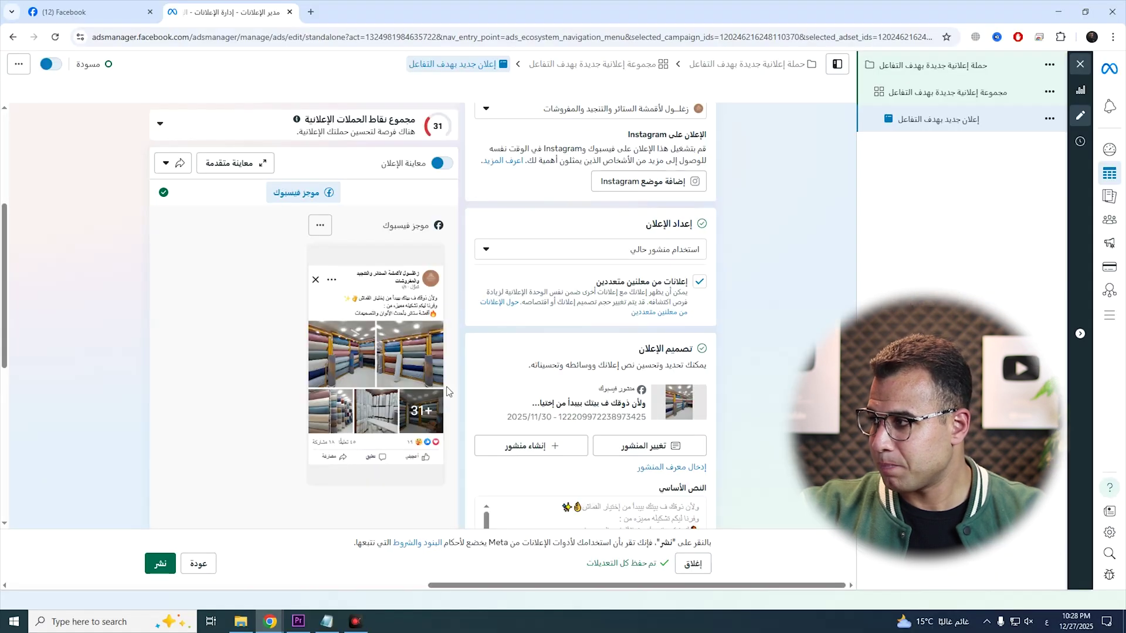
# - Examine the call-to-action button options available for the selected post, and leave without adding a button
pyautogui.scroll(-4, 589, 307)
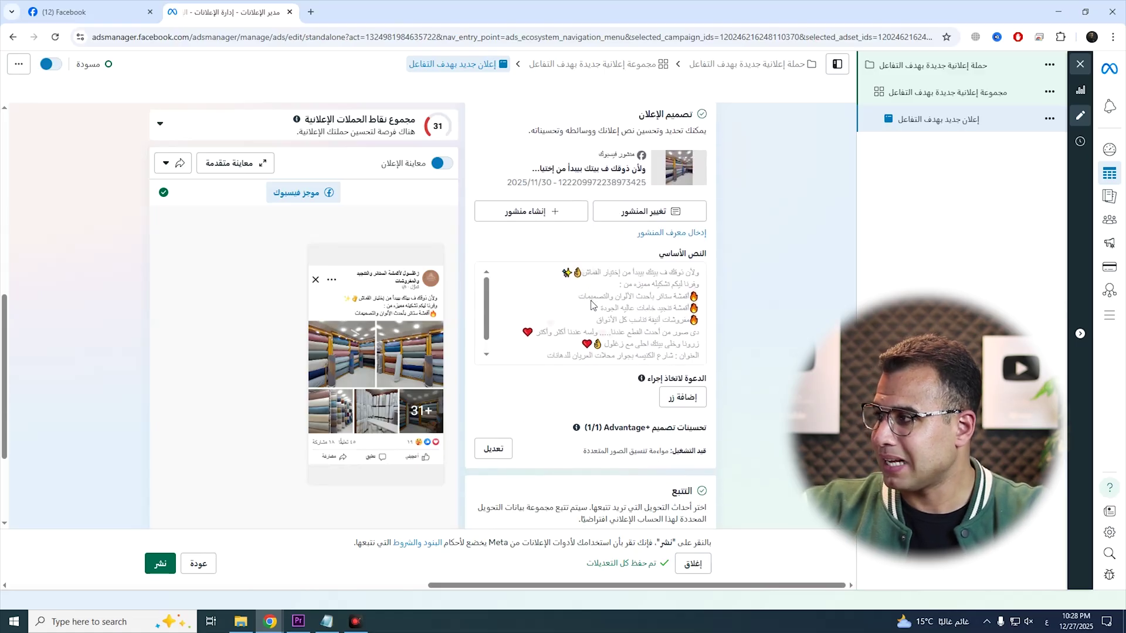
pyautogui.scroll(-1, 591, 305)
pyautogui.scroll(-1, 603, 378)
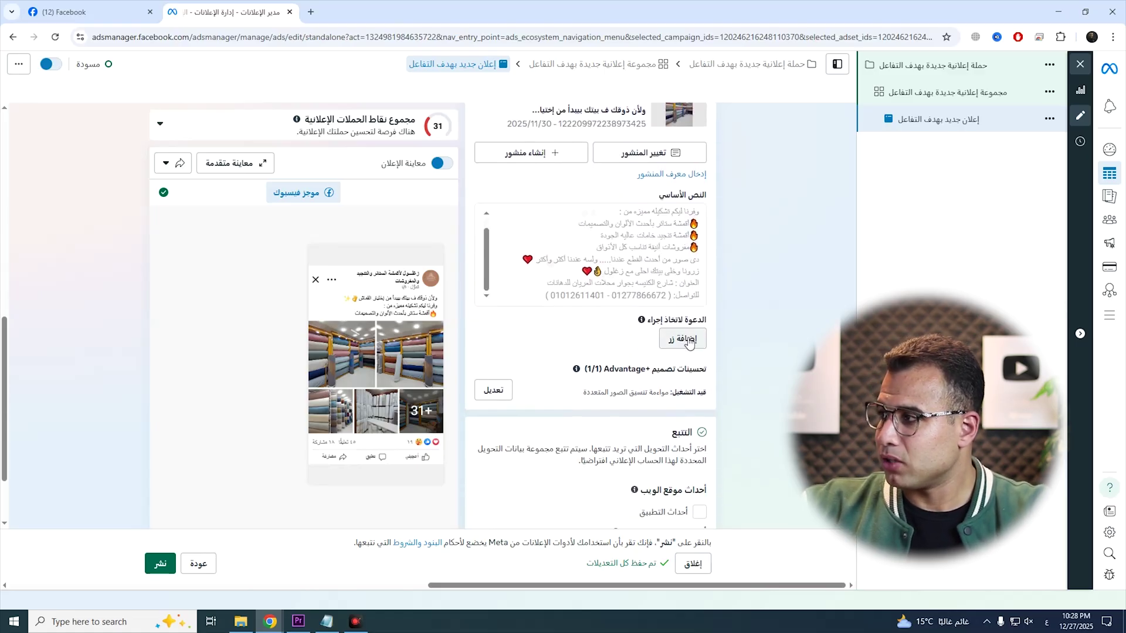
pyautogui.click(677, 346)
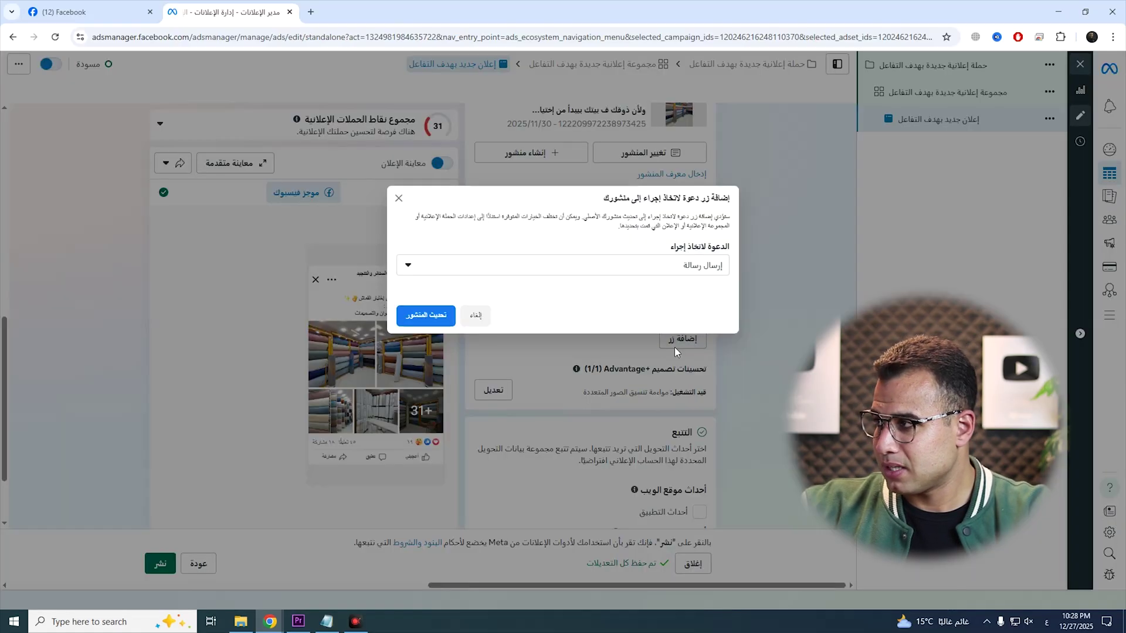
pyautogui.click(498, 271)
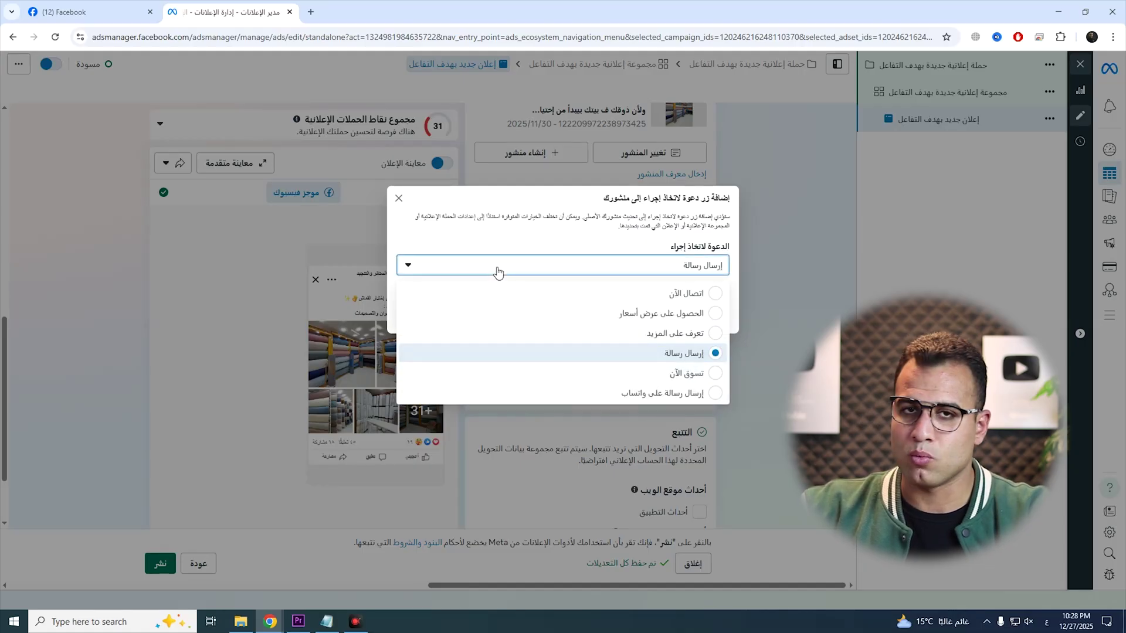
pyautogui.click(521, 274)
pyautogui.click(521, 275)
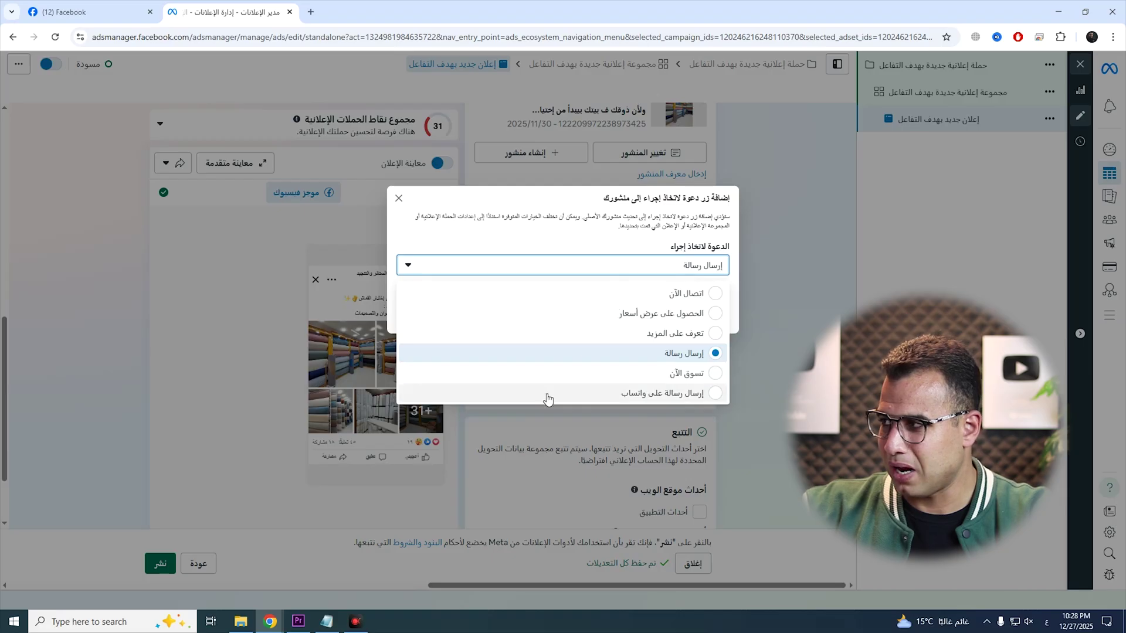
pyautogui.click(472, 266)
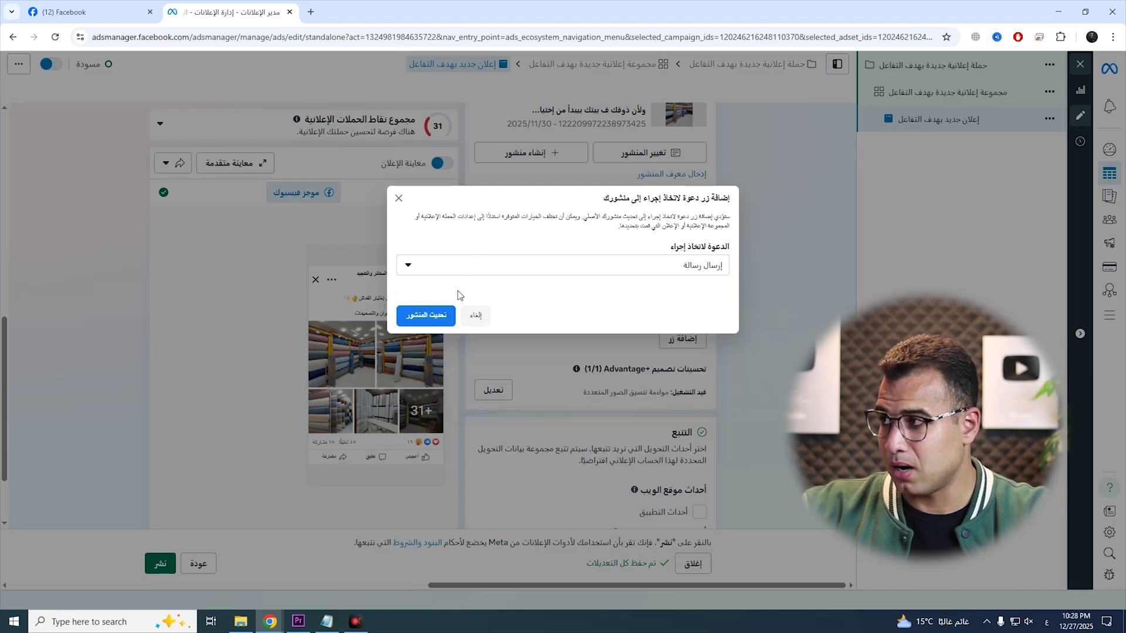
pyautogui.click(476, 317)
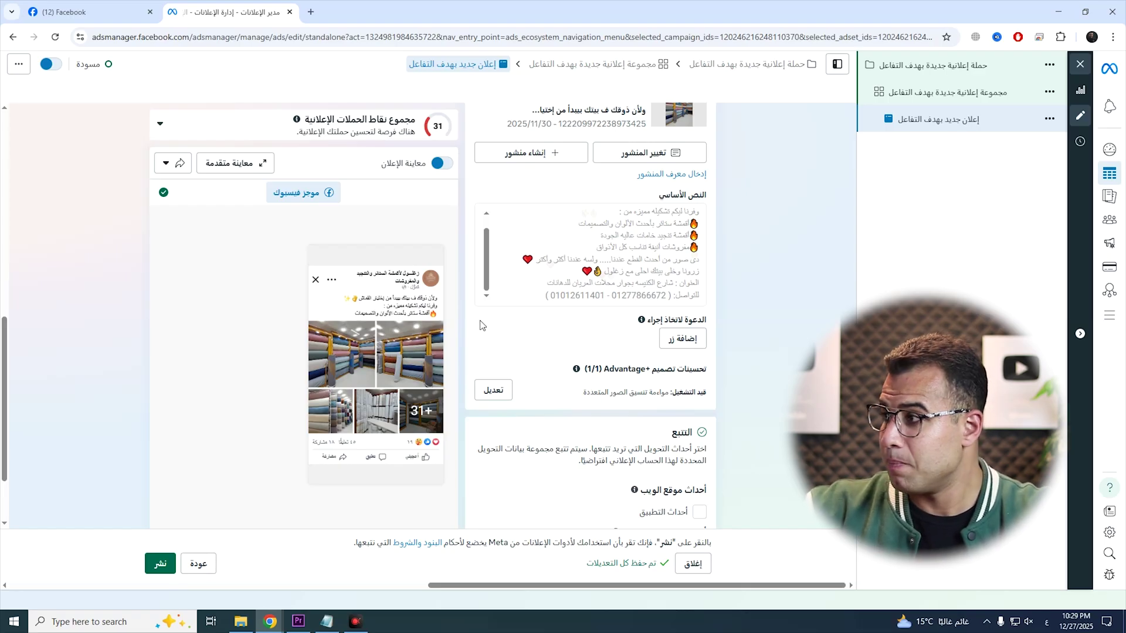
# - Review the ad's tracking section (التتبع) and the Facebook feed preview
pyautogui.scroll(-2, 547, 334)
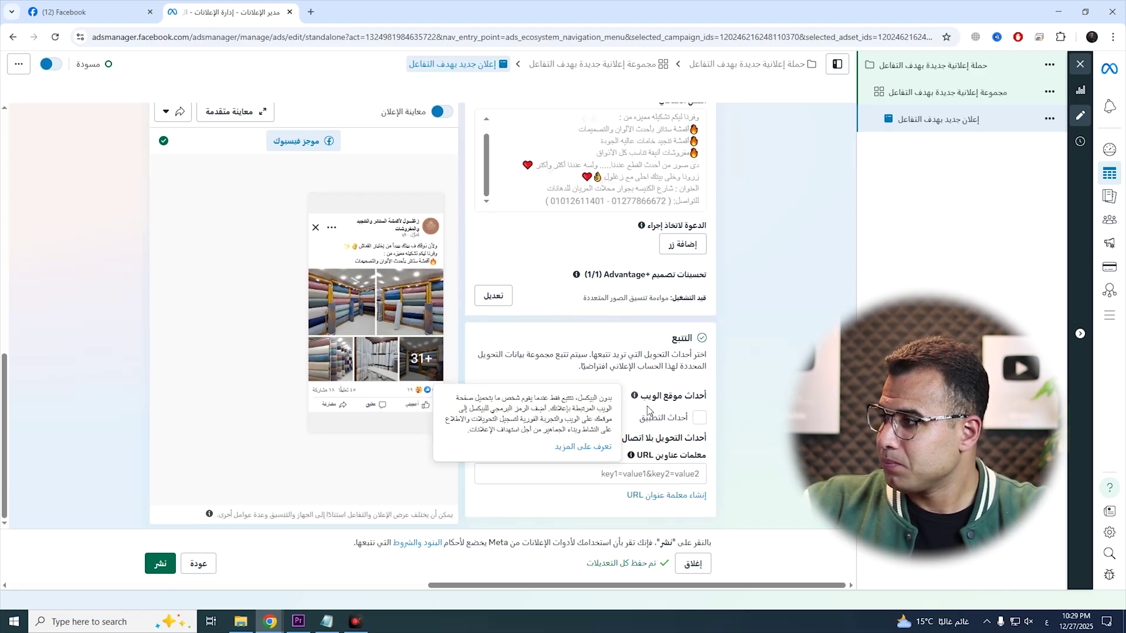
pyautogui.doubleClick(689, 340)
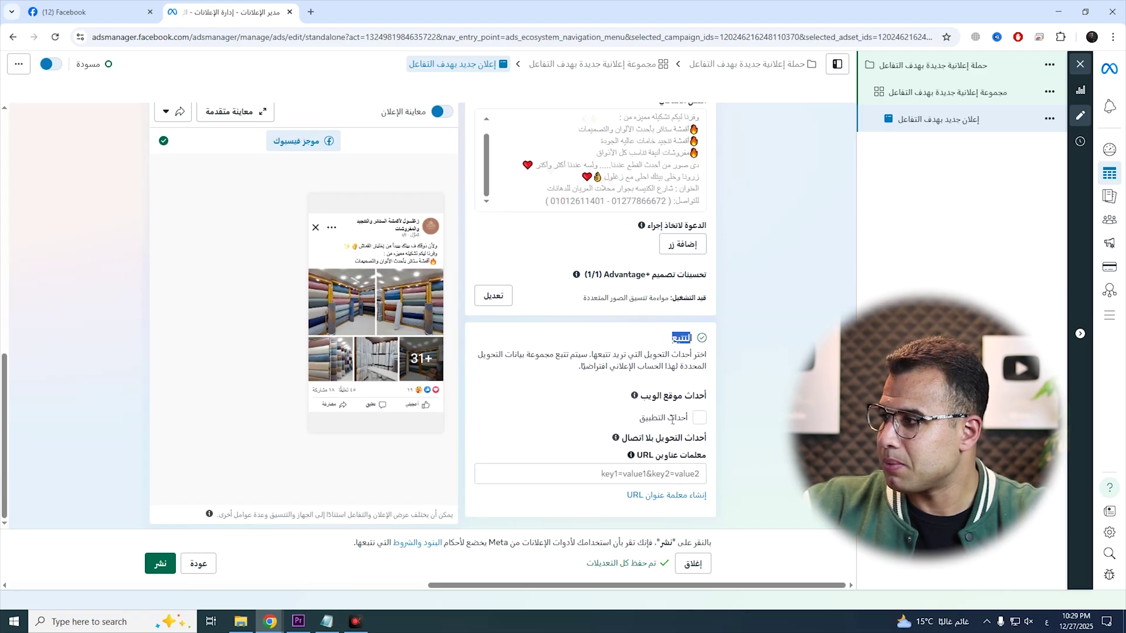
pyautogui.scroll(6, 506, 432)
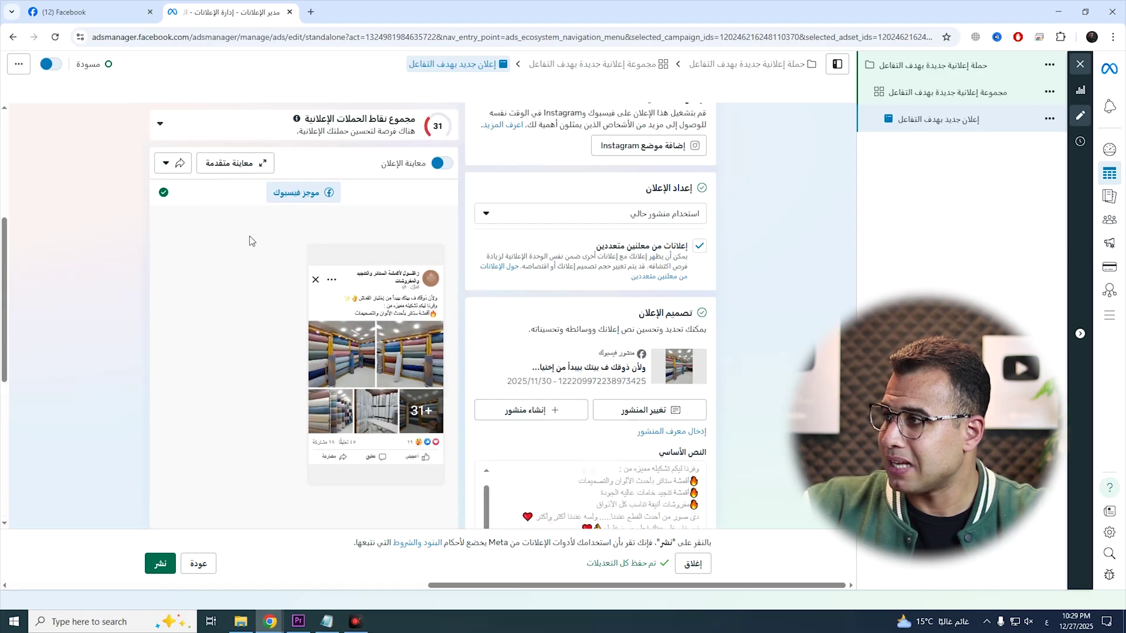
# - Examine the ad's advanced preview (معاينة متقدمة), covering the placements and the Advantage+ creative enhancements, and close it without changes
pyautogui.click(248, 165)
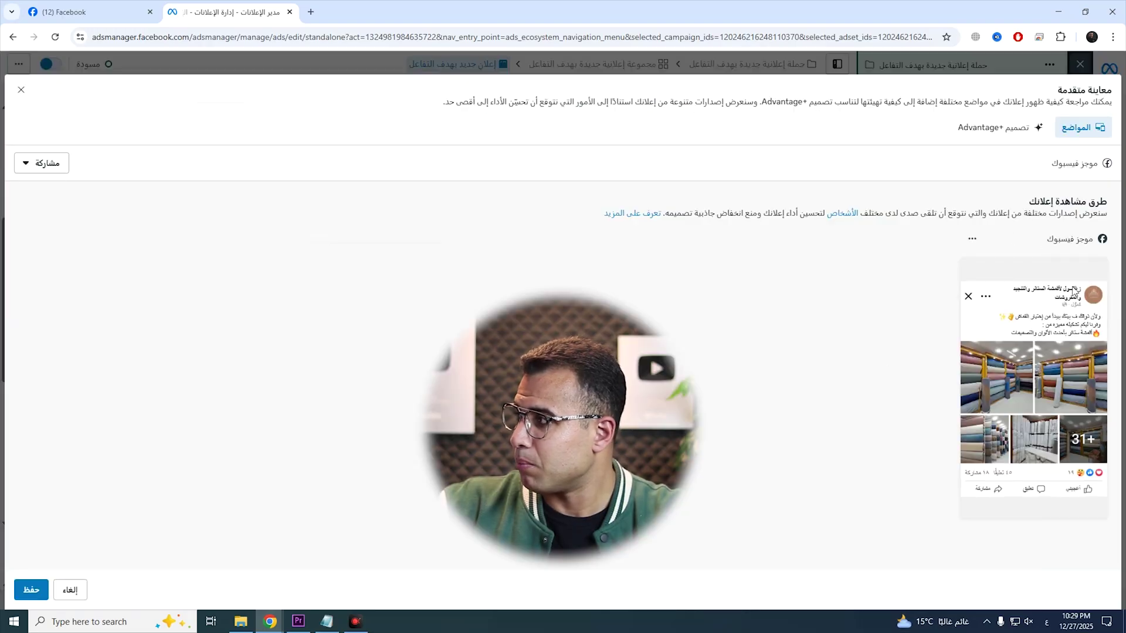
pyautogui.click(996, 127)
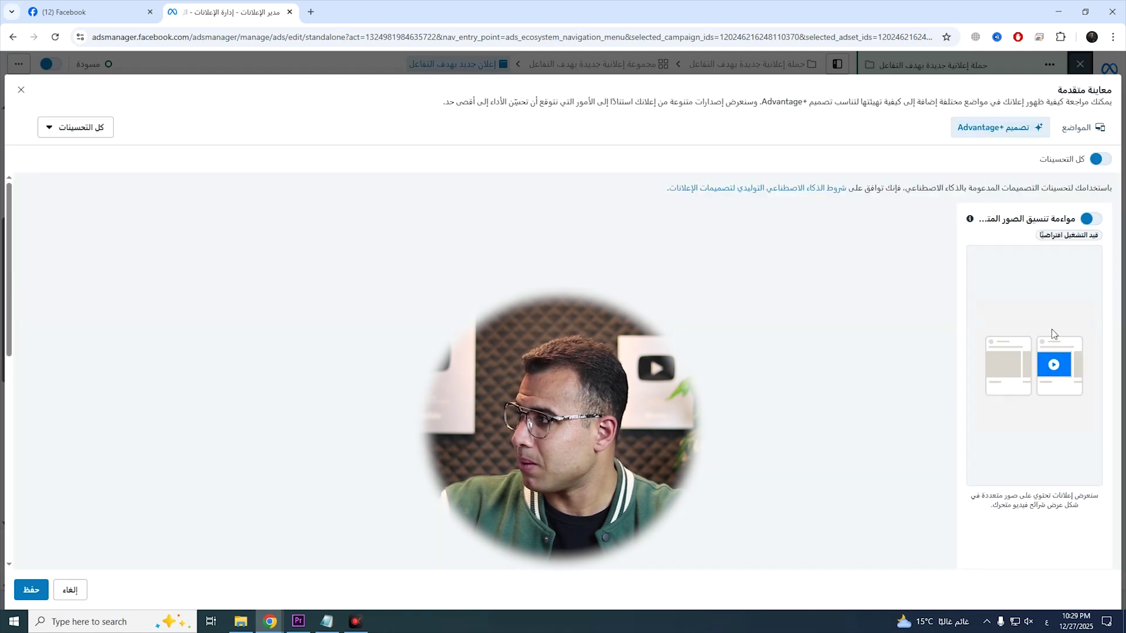
pyautogui.click(1078, 127)
pyautogui.click(22, 90)
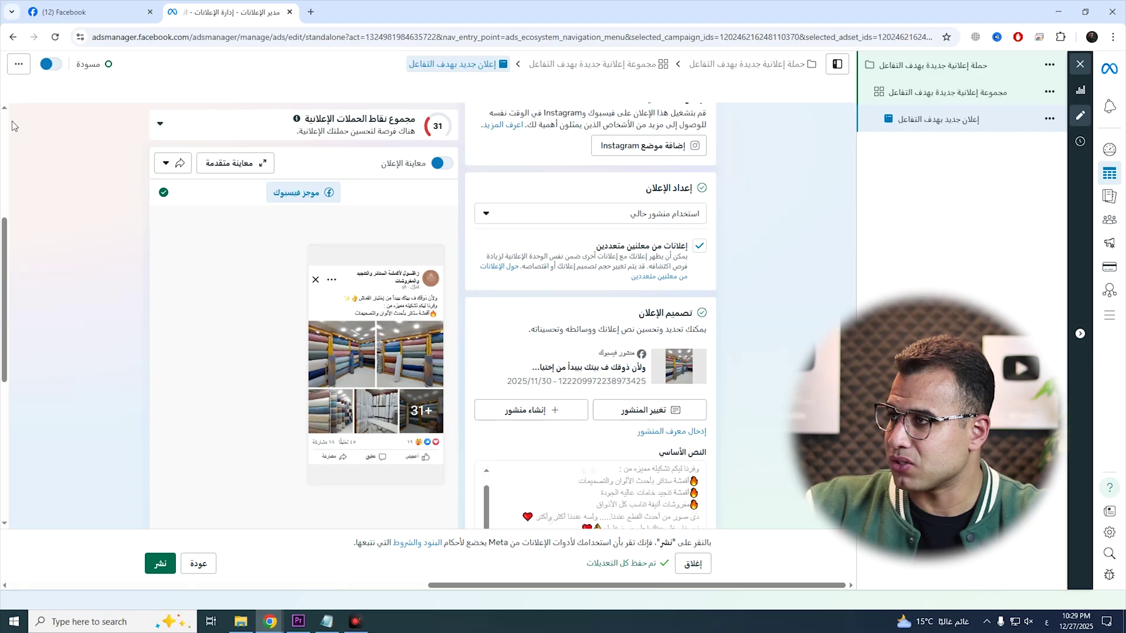
# - Publish the new Engagement campaign together with its ad set and ad (نشر)
pyautogui.scroll(-6, 418, 323)
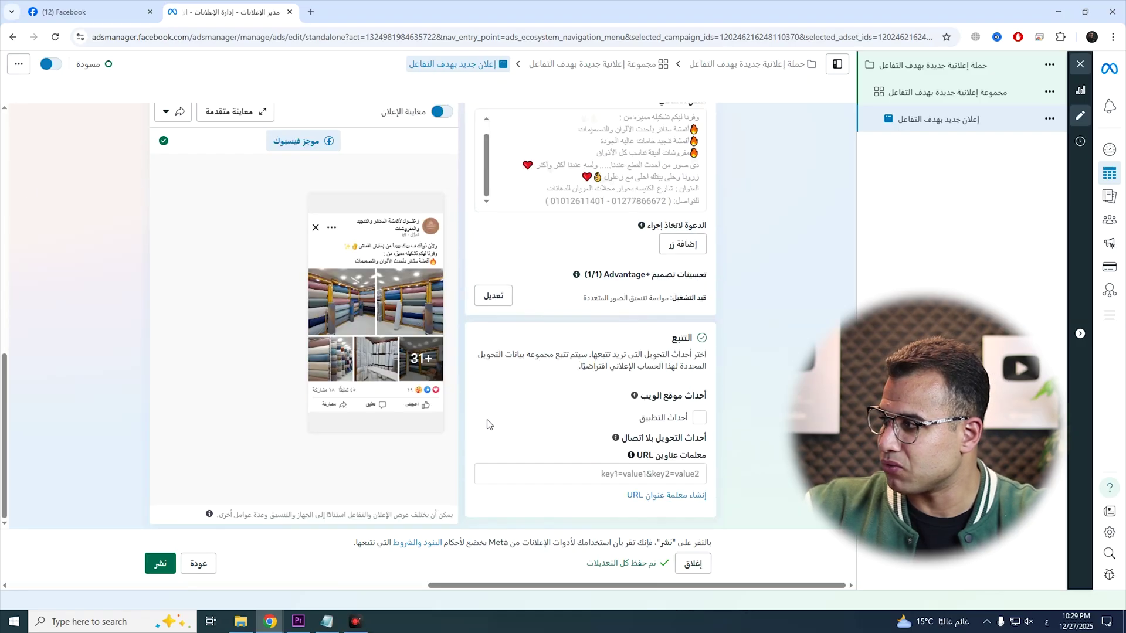
pyautogui.moveTo(434, 434)
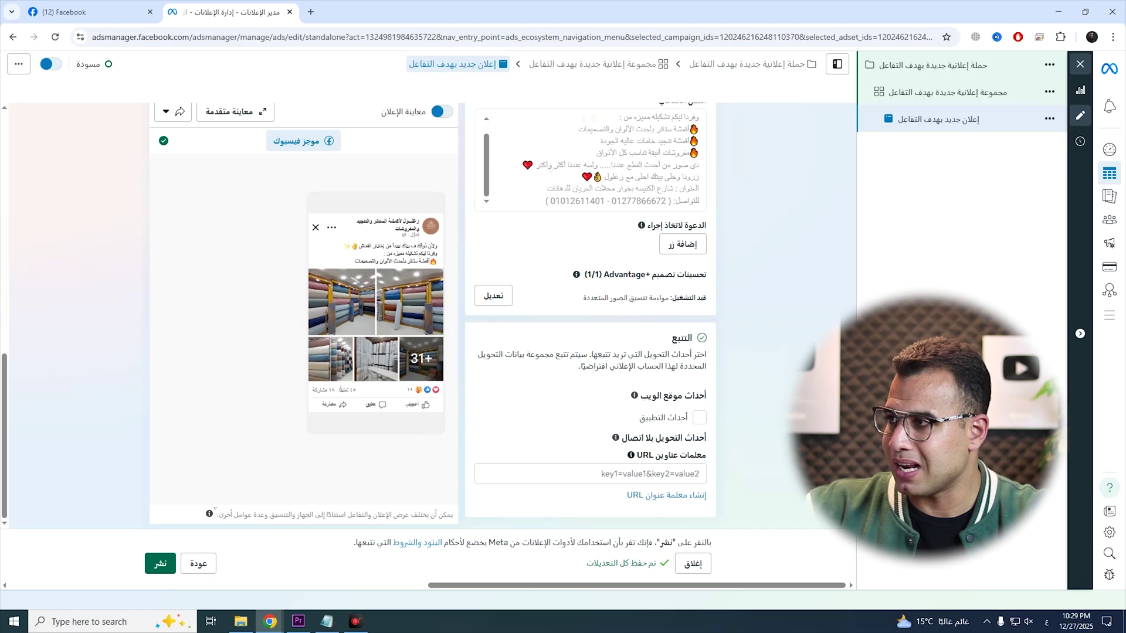
pyautogui.click(156, 564)
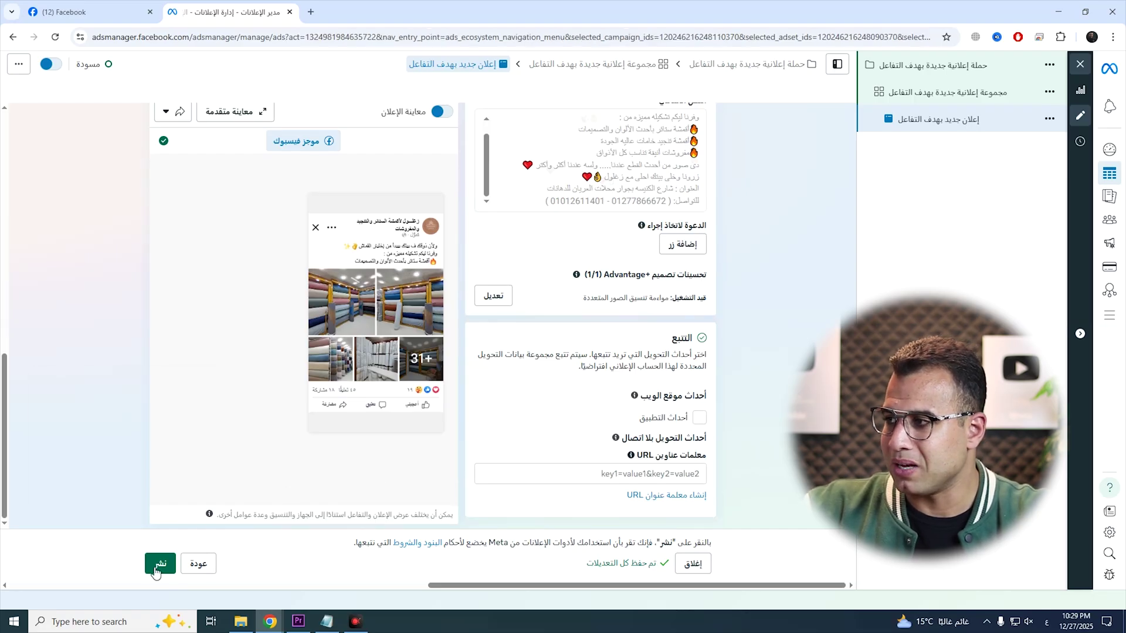